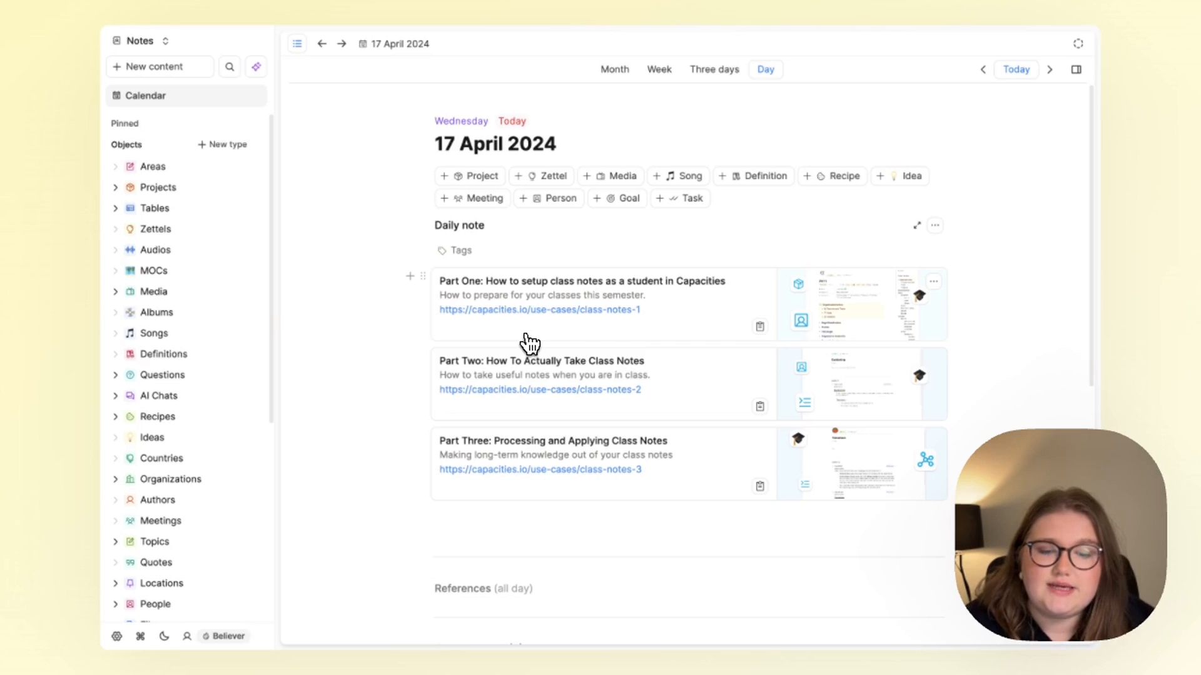
# - Open the Part One class notes article from the daily note in the browser and read down through the sample class note
pyautogui.click(570, 309)
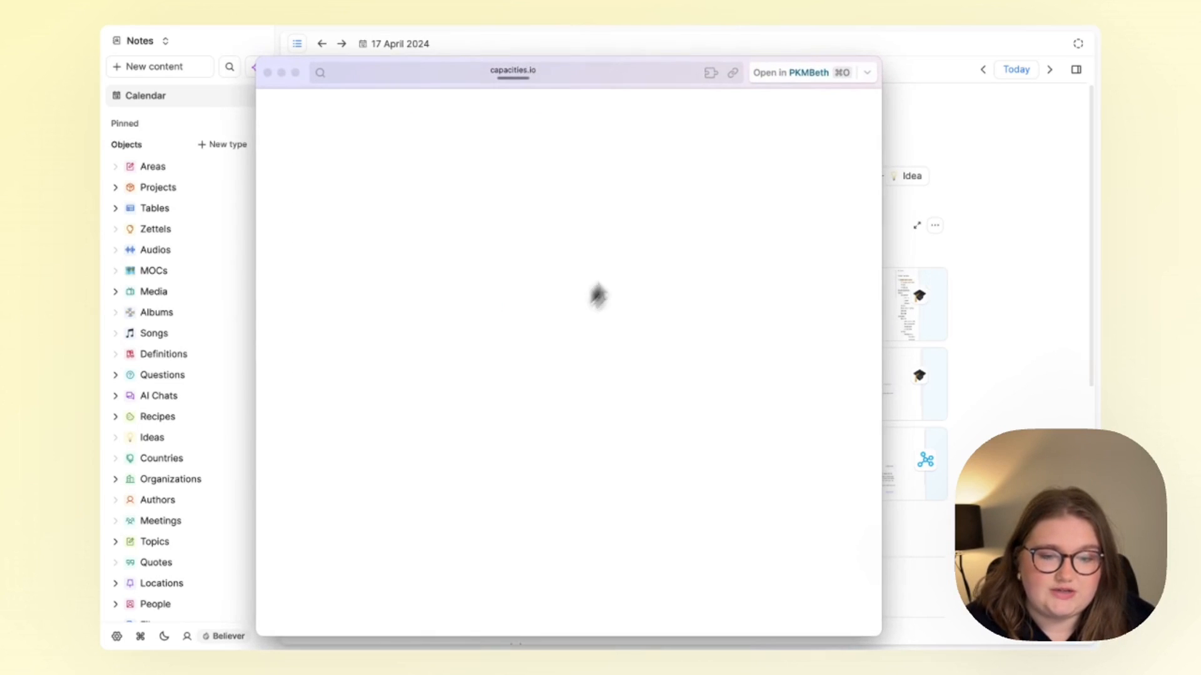
pyautogui.click(782, 74)
pyautogui.scroll(-2, 636, 422)
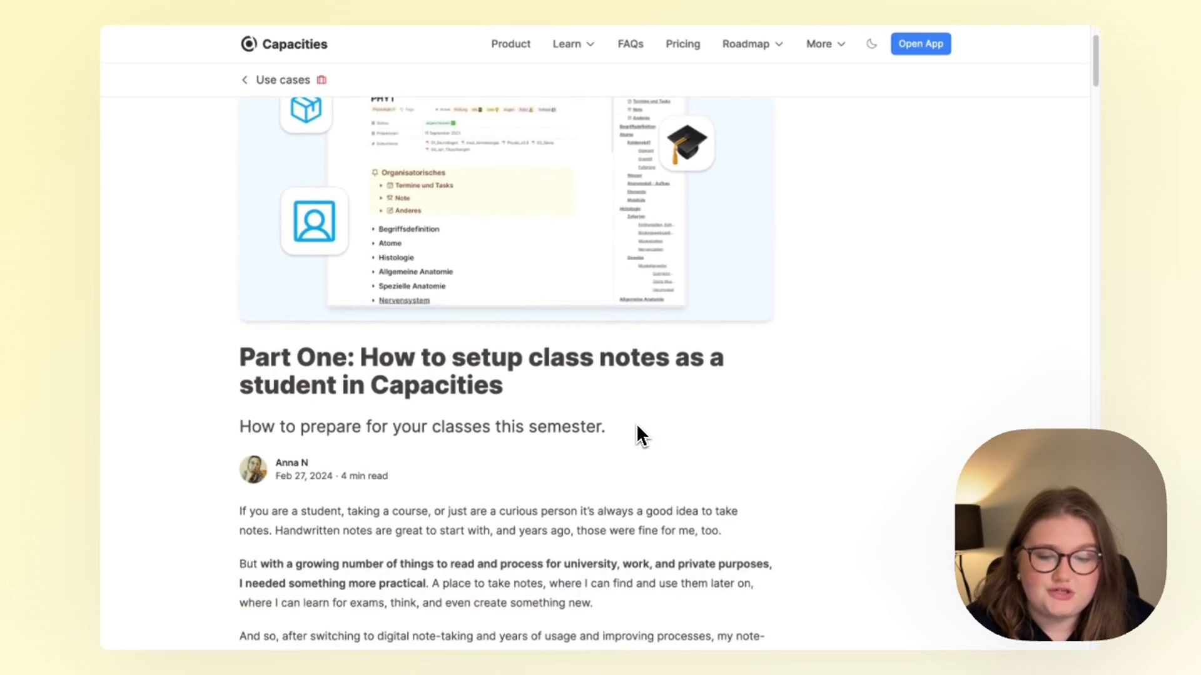
pyautogui.scroll(-8, 637, 427)
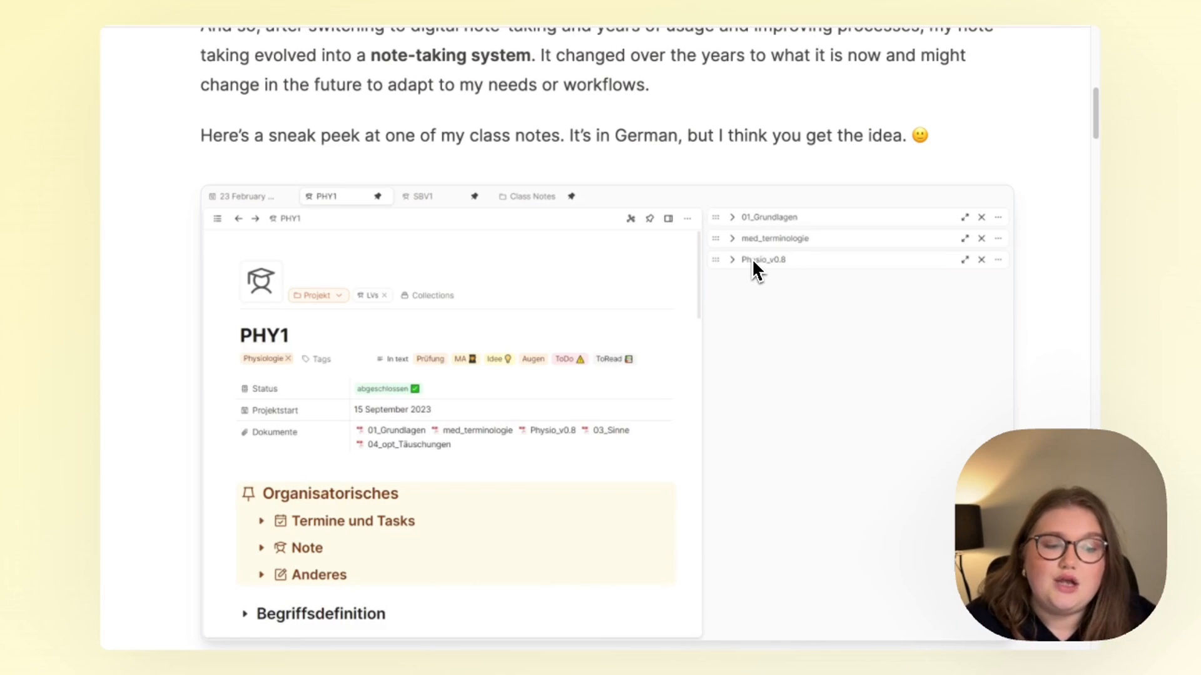
pyautogui.scroll(-3, 752, 257)
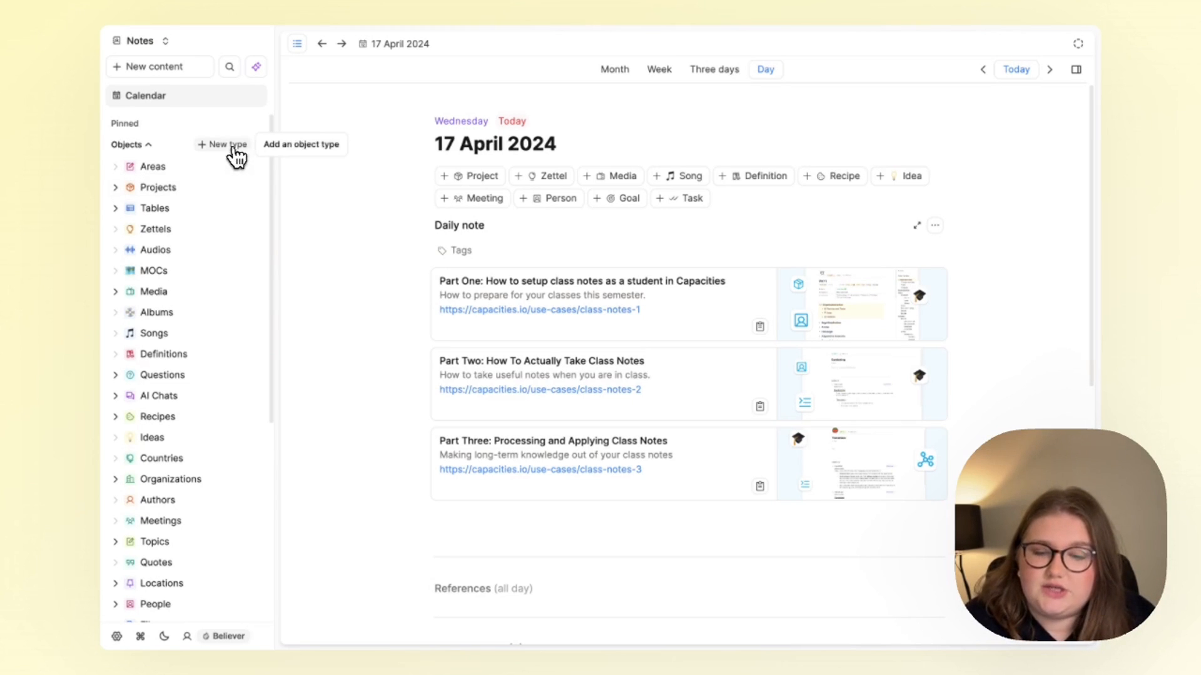
# - Add a new object type based on the Project template
pyautogui.click(263, 229)
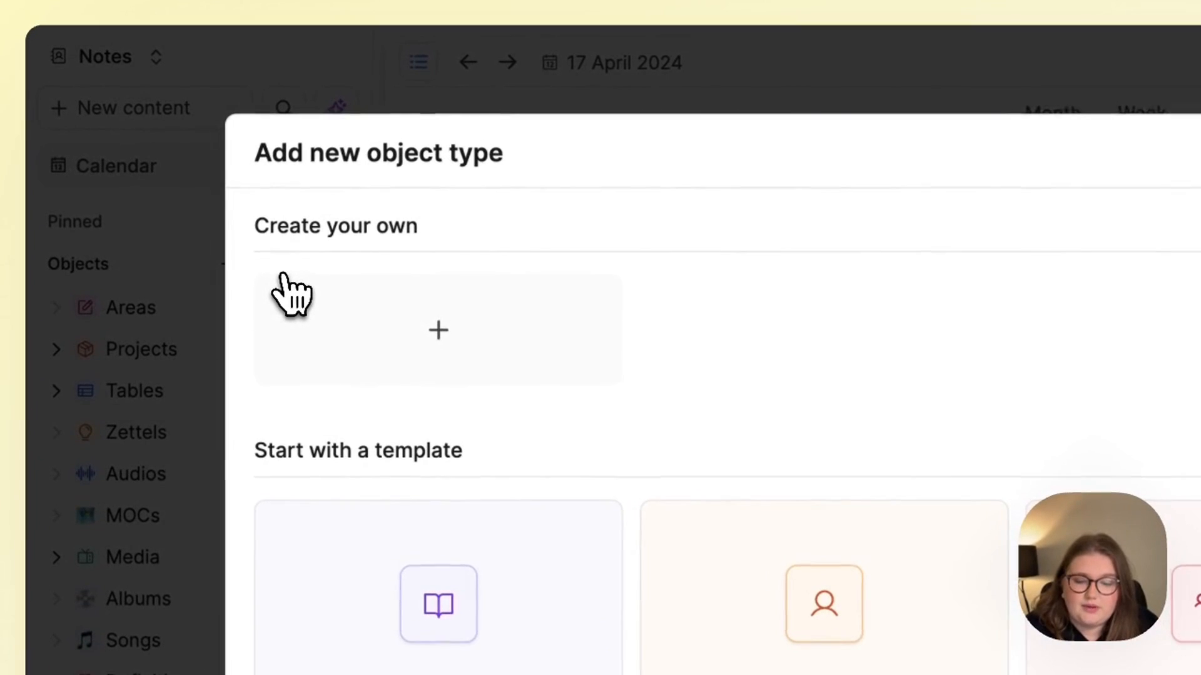
pyautogui.scroll(-2, 392, 346)
pyautogui.scroll(-1, 393, 346)
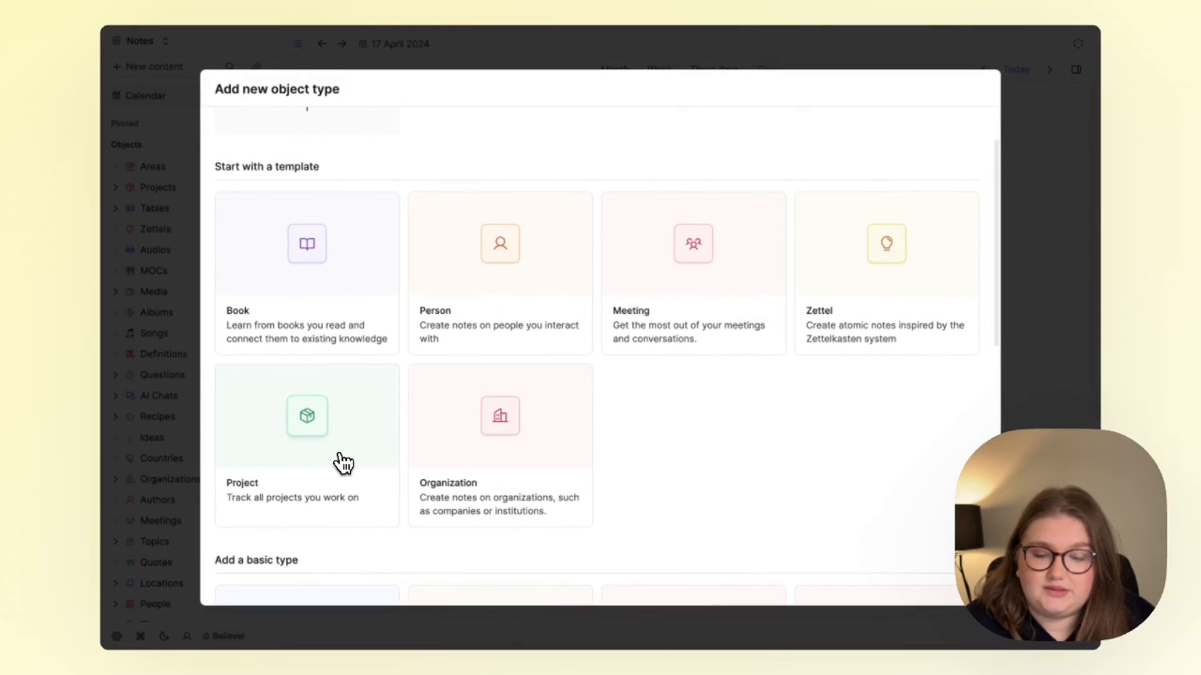
pyautogui.click(343, 463)
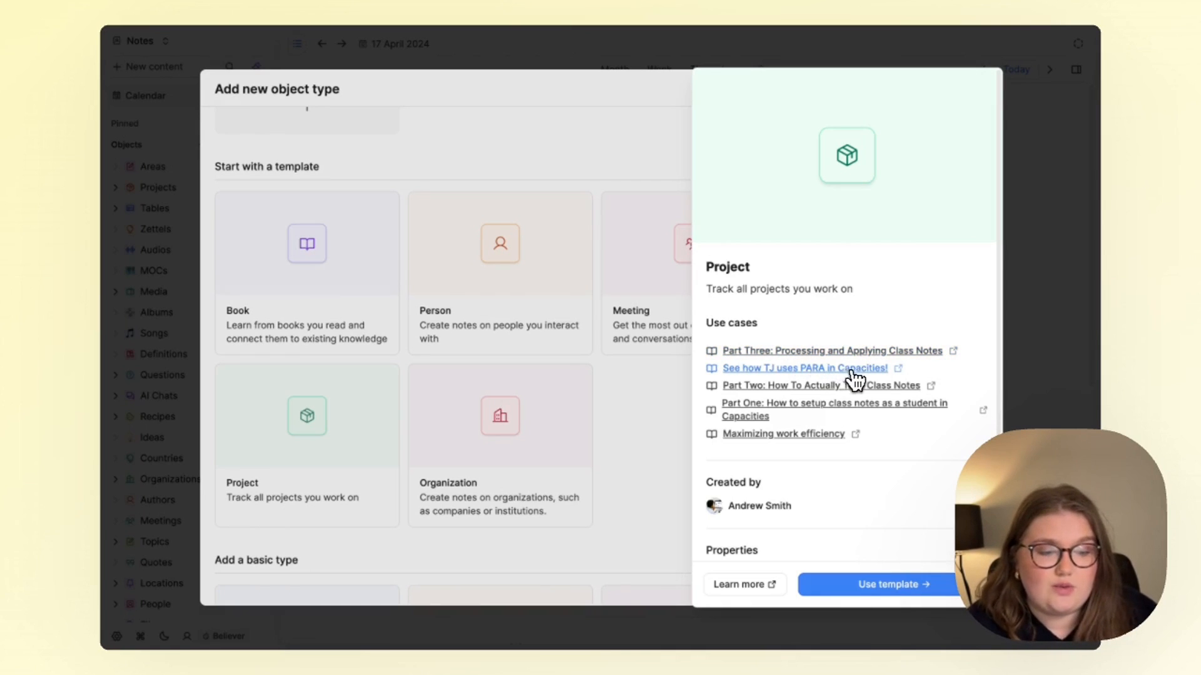
pyautogui.click(894, 585)
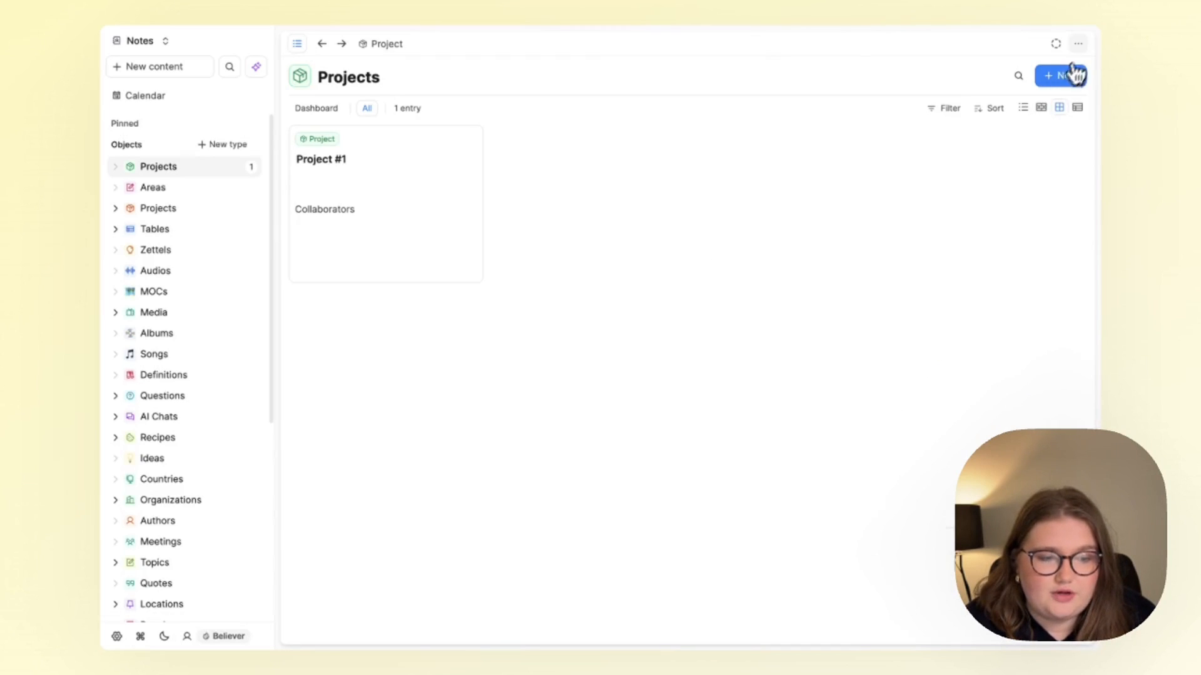
# - Open the Project #1 entry as a full page and hide the navigation sidebar
pyautogui.click(369, 210)
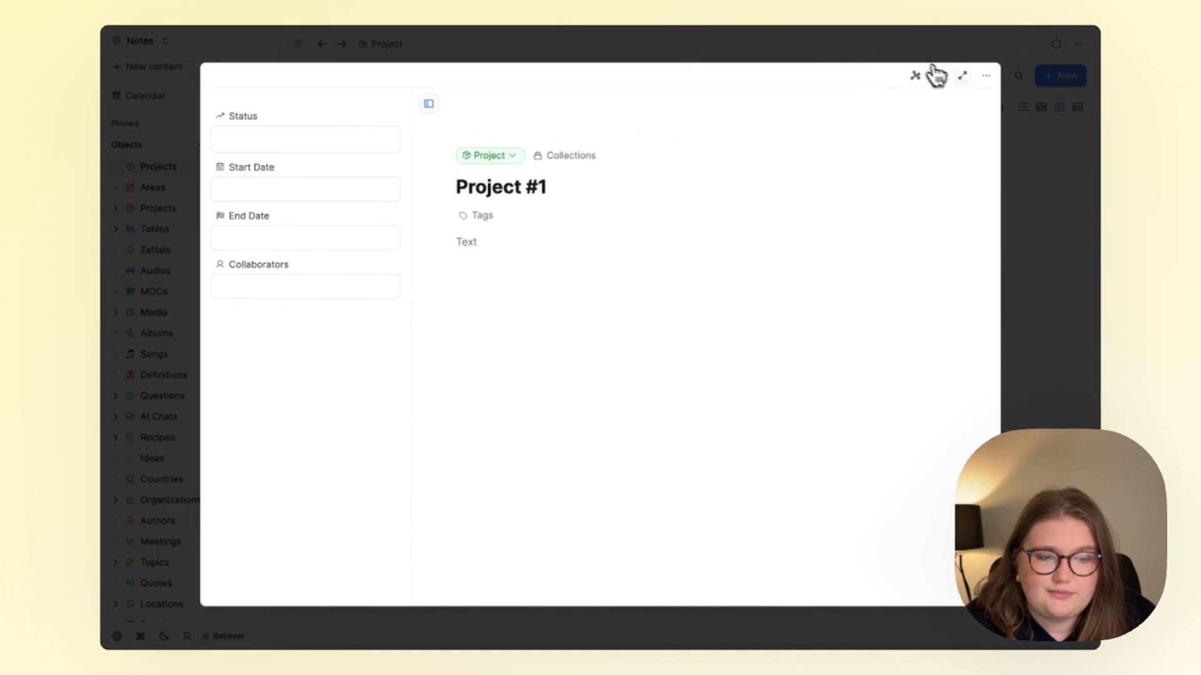
pyautogui.click(962, 76)
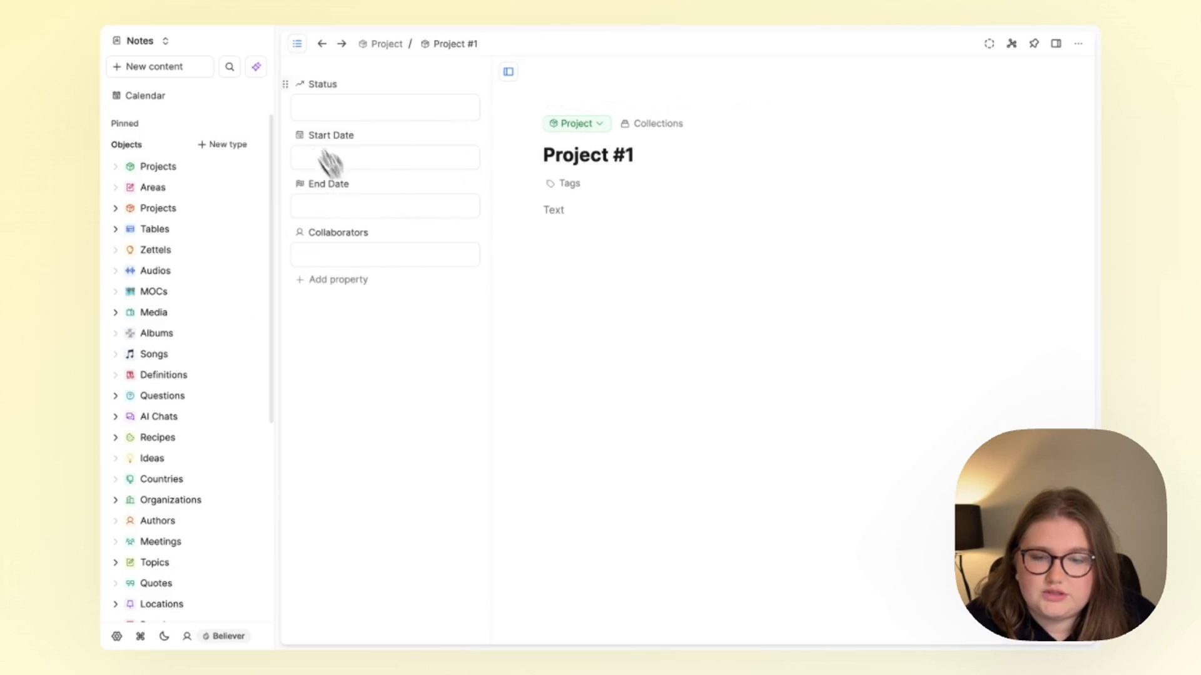
pyautogui.click(298, 44)
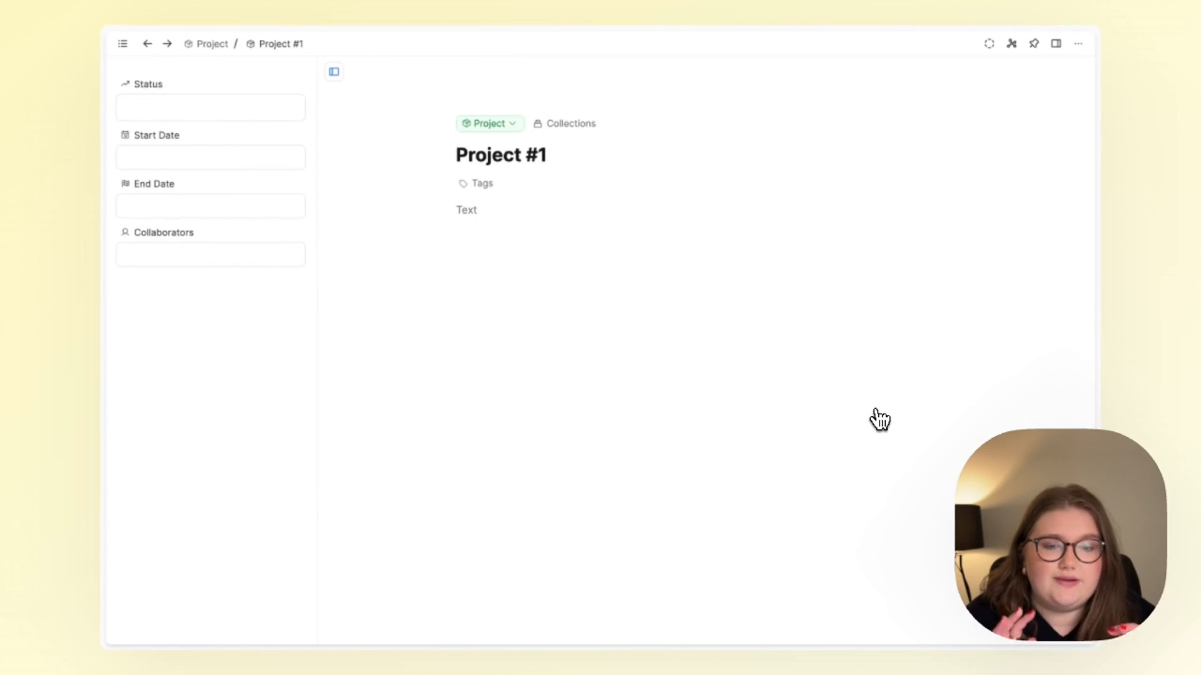
# - Set the visibility of the End Date property to Hidden
pyautogui.click(169, 256)
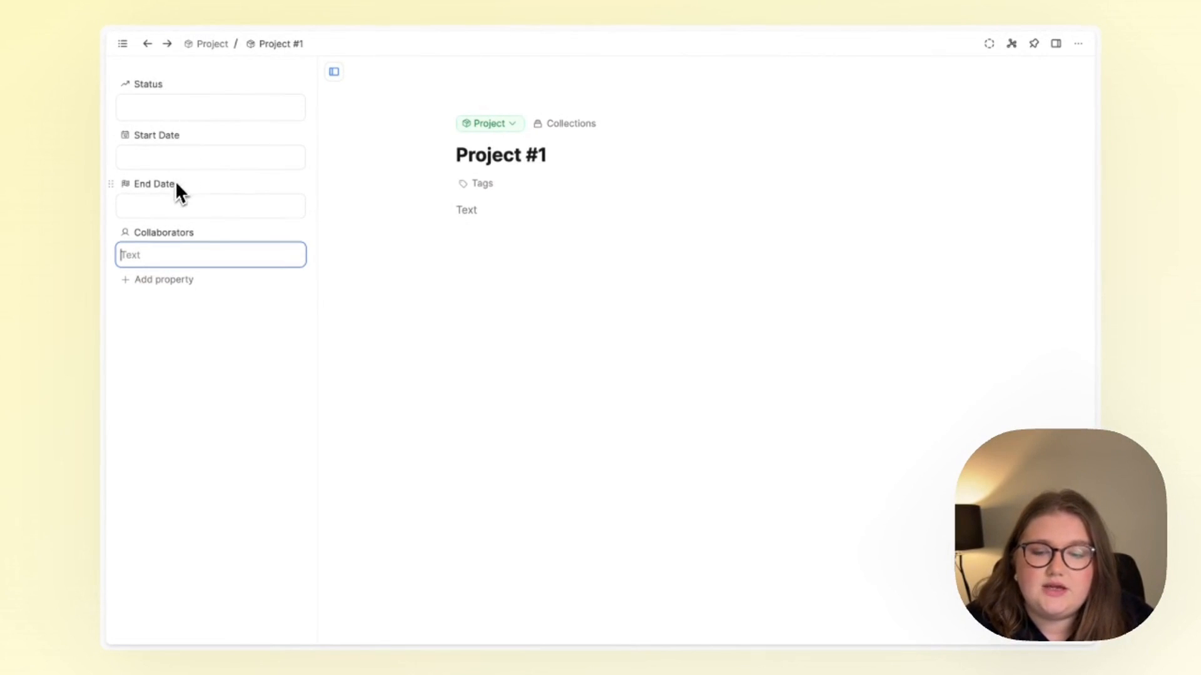
pyautogui.click(111, 183)
pyautogui.moveTo(238, 317)
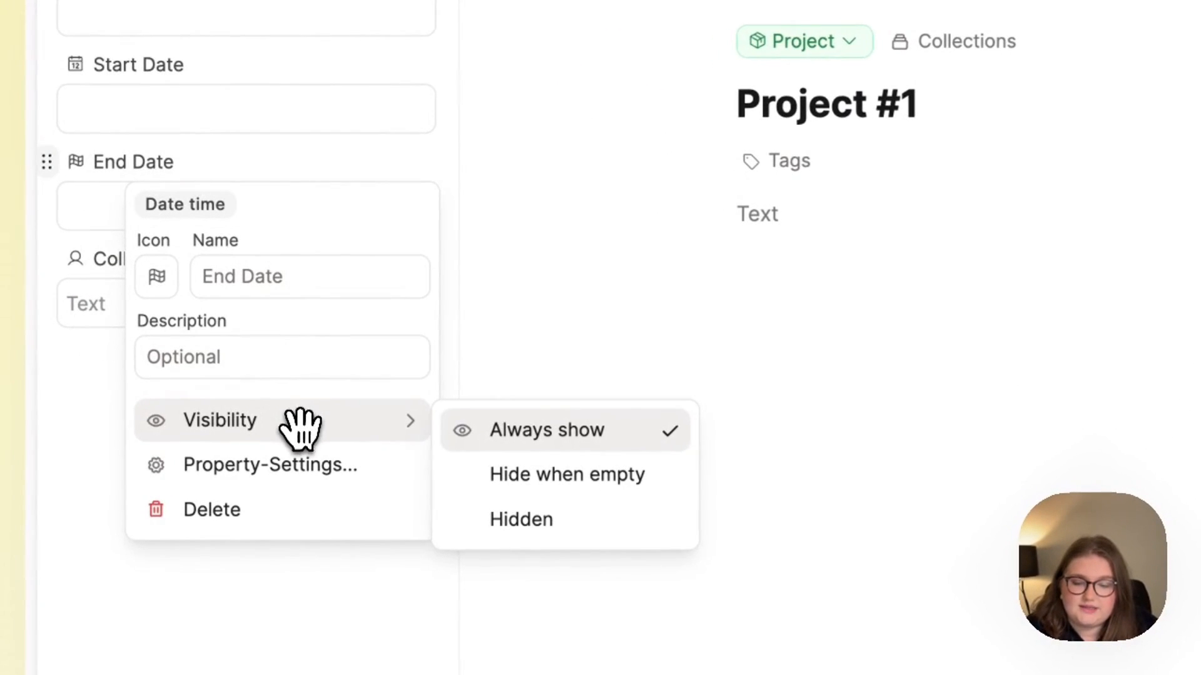
pyautogui.click(537, 520)
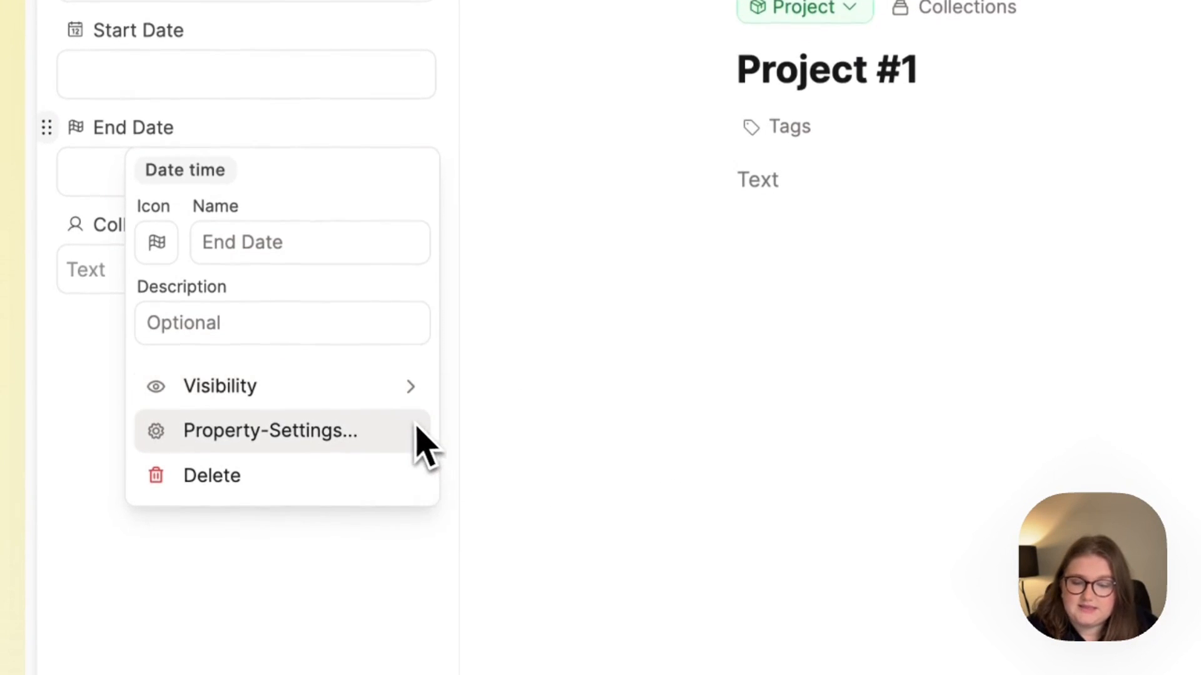
pyautogui.click(561, 389)
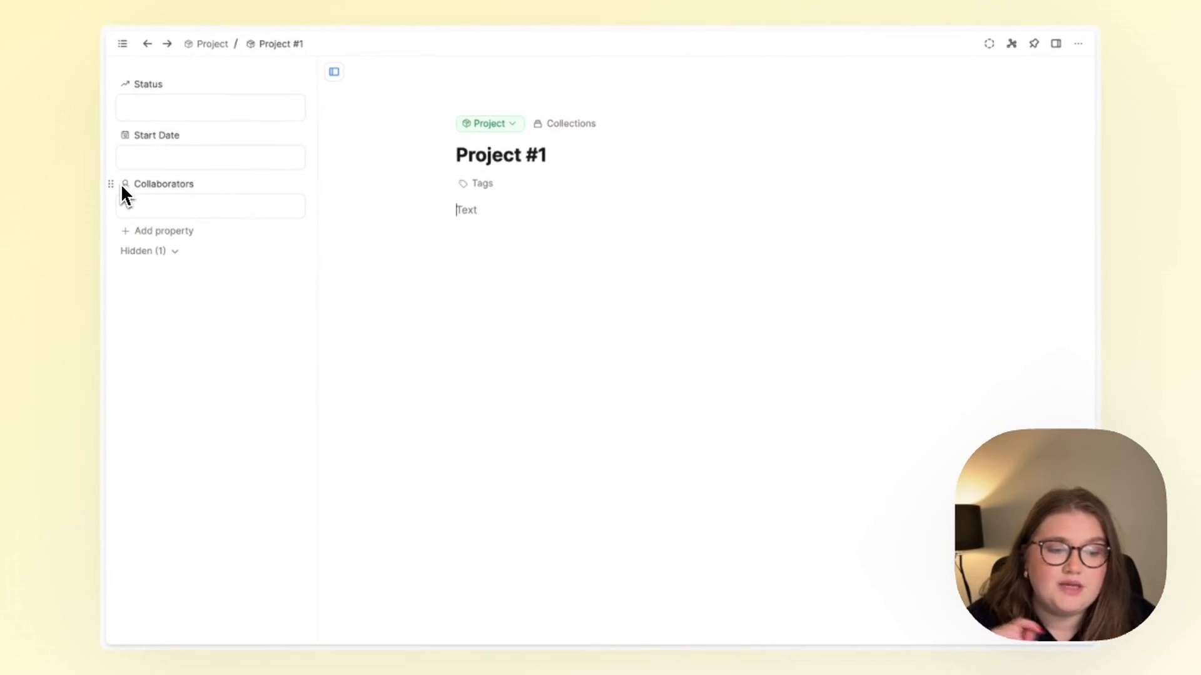
# - Set the visibility of the Collaborators property to Hide when empty
pyautogui.click(153, 206)
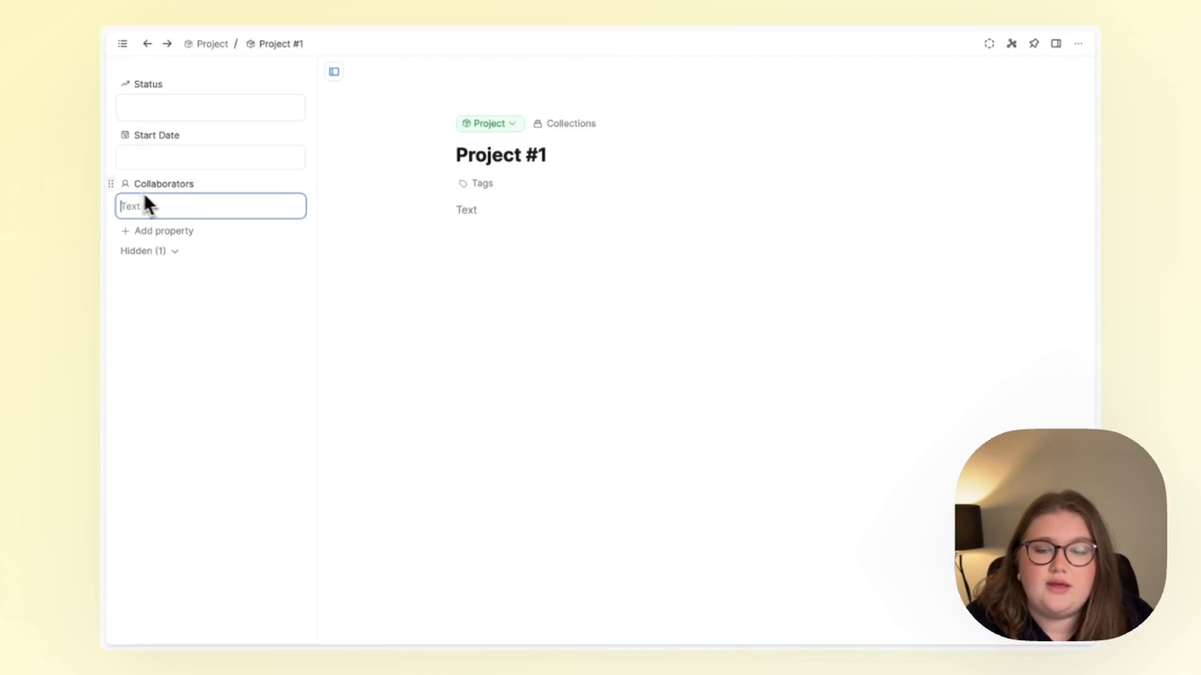
pyautogui.click(111, 183)
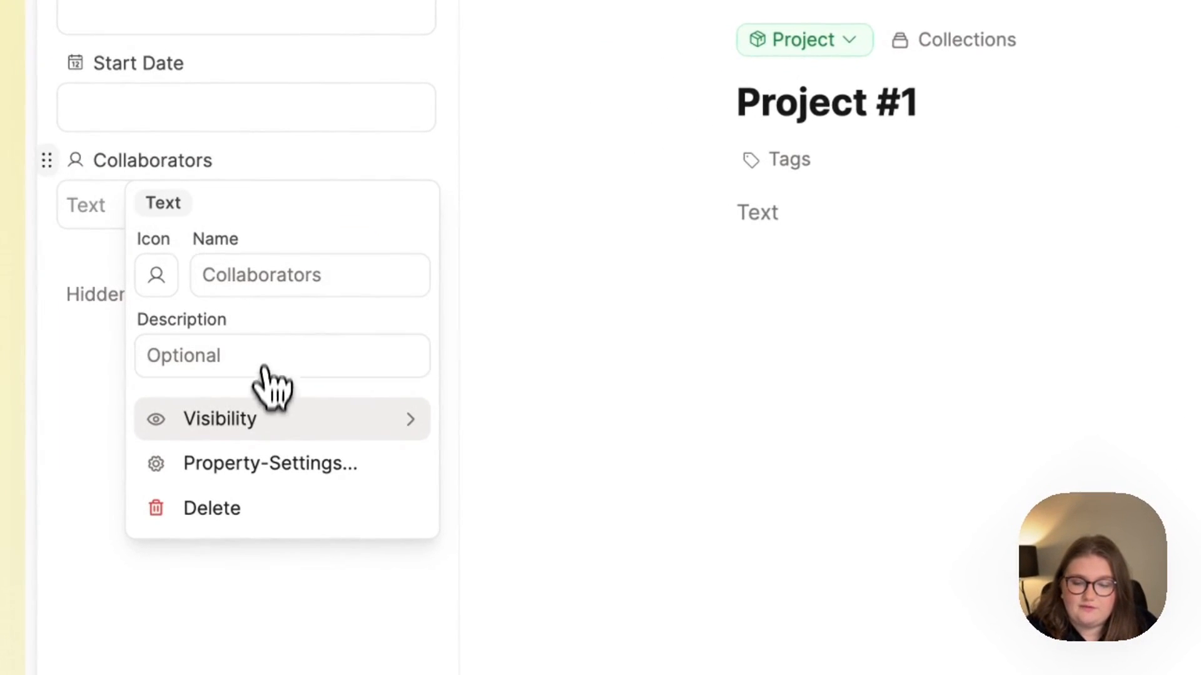
pyautogui.moveTo(259, 414)
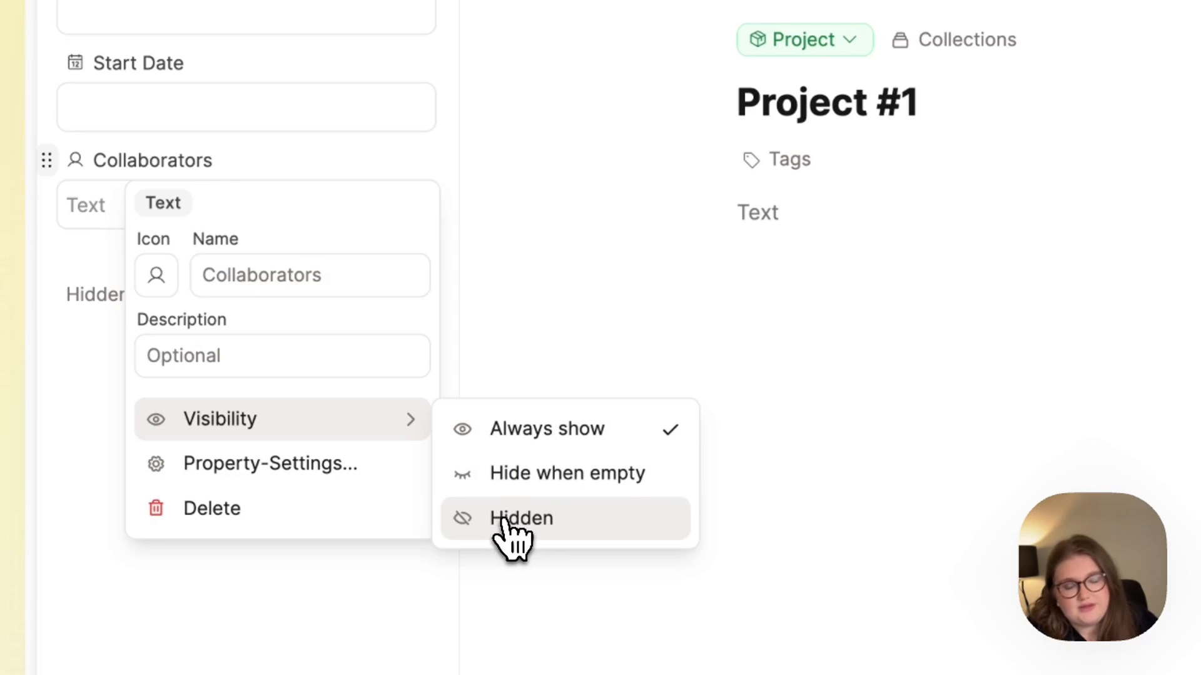
pyautogui.click(529, 492)
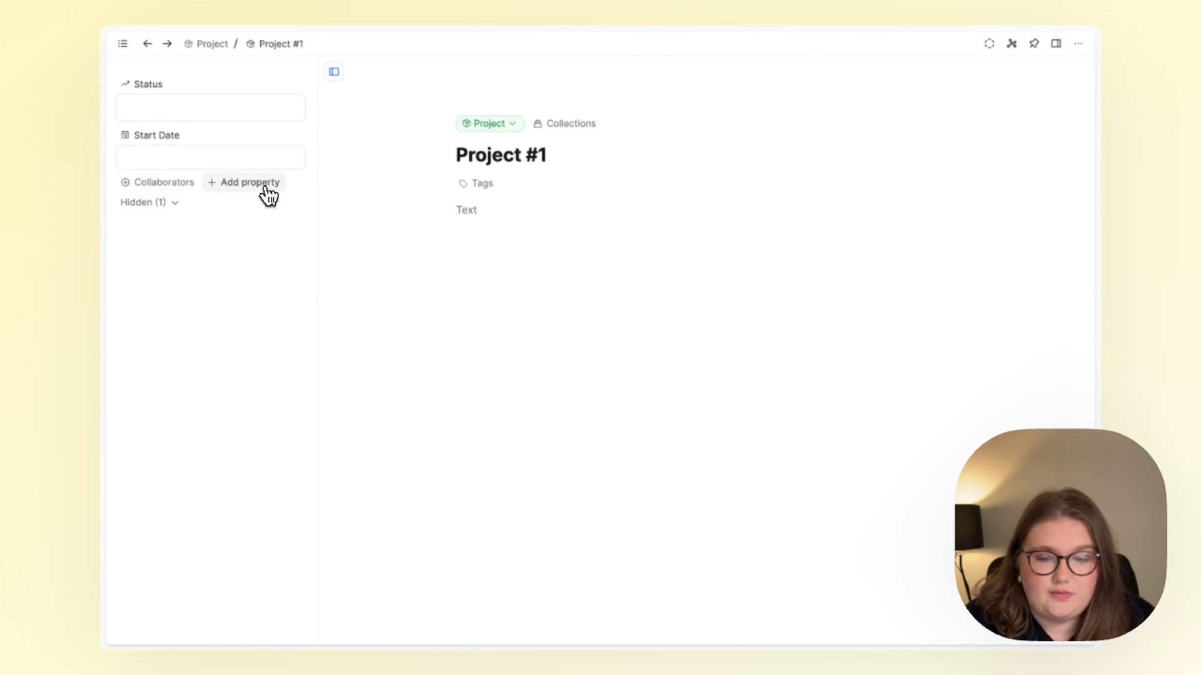
# - Add a Text property named Documents to the Project object type
pyautogui.click(268, 194)
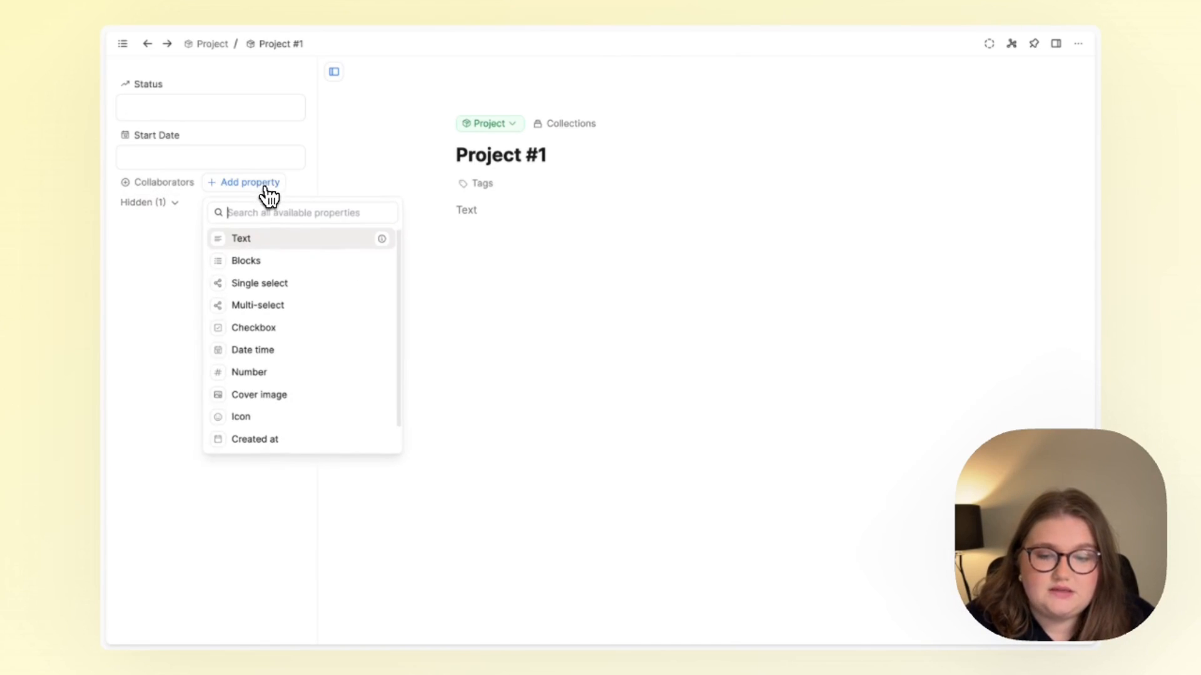
pyautogui.click(293, 244)
pyautogui.write('Documents')
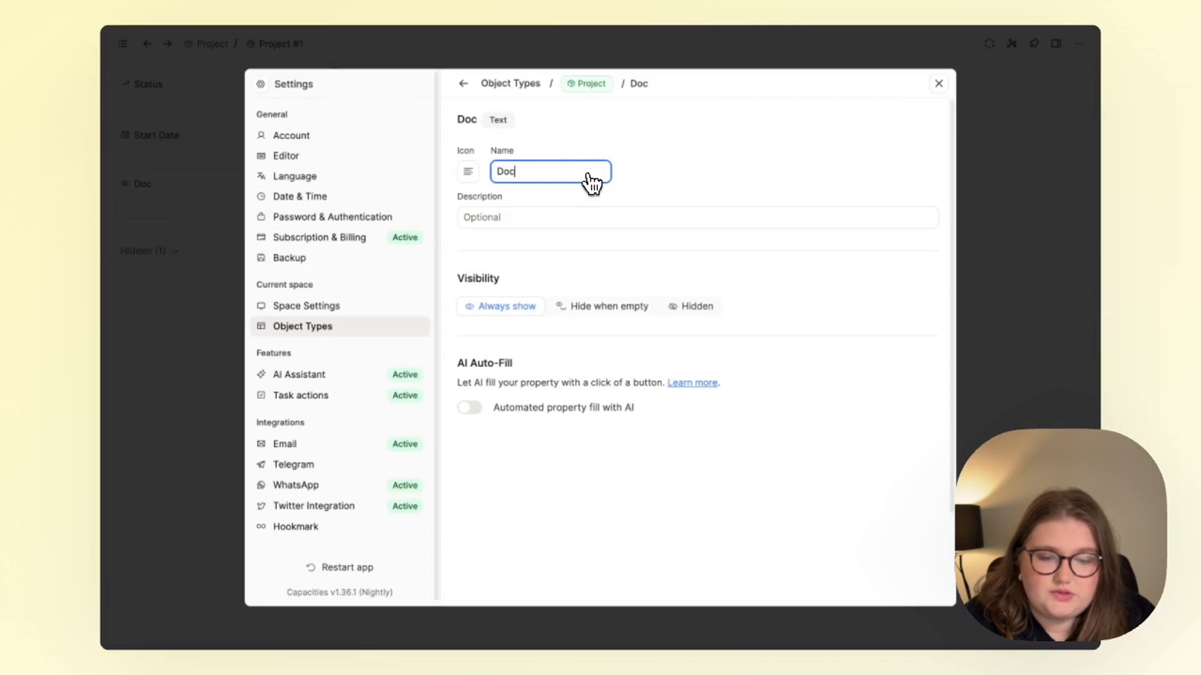
pyautogui.press('Escape')
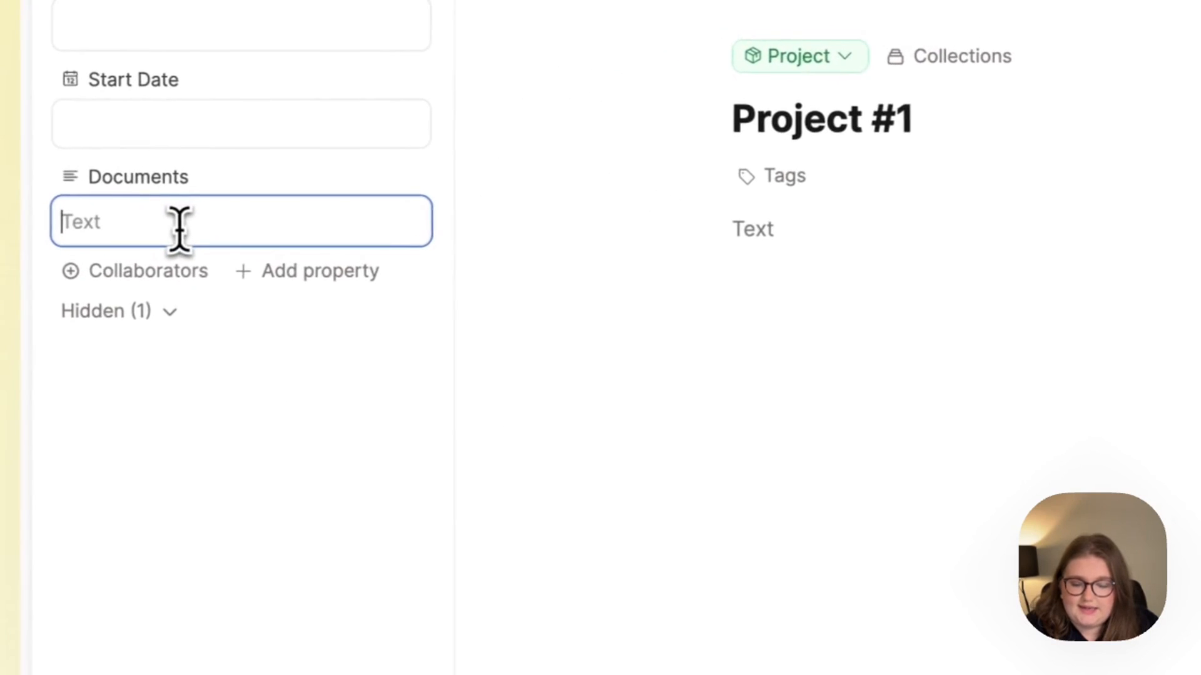
pyautogui.write('@')
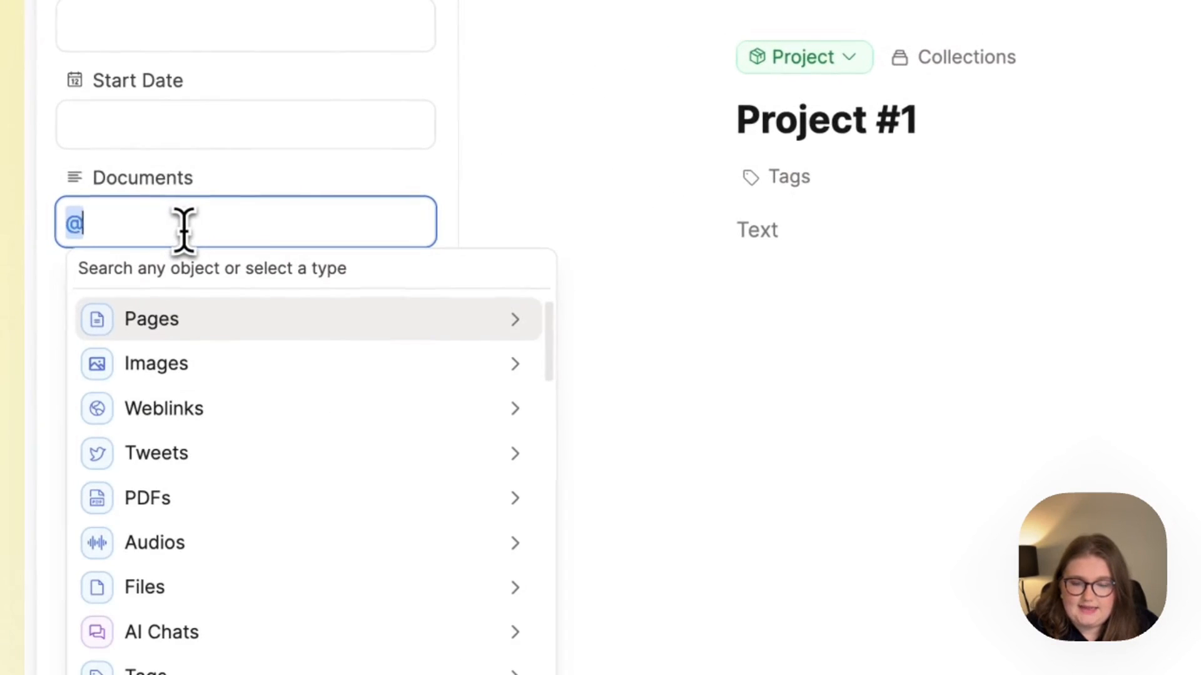
pyautogui.write('pdf/')
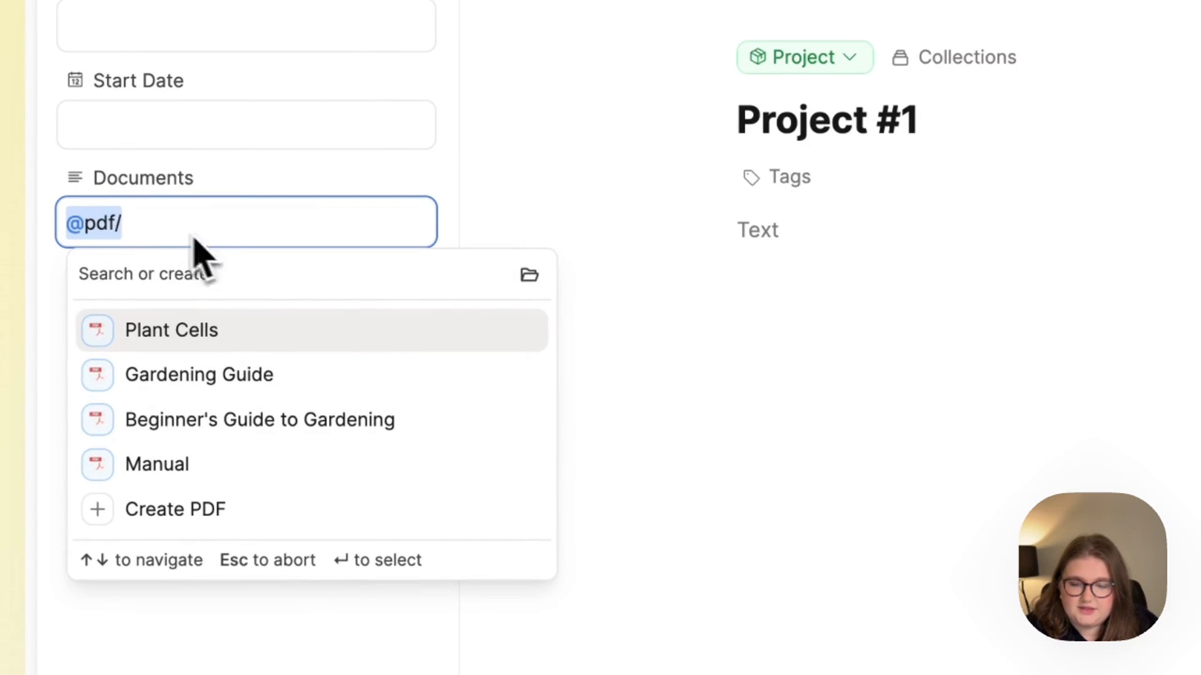
pyautogui.click(349, 351)
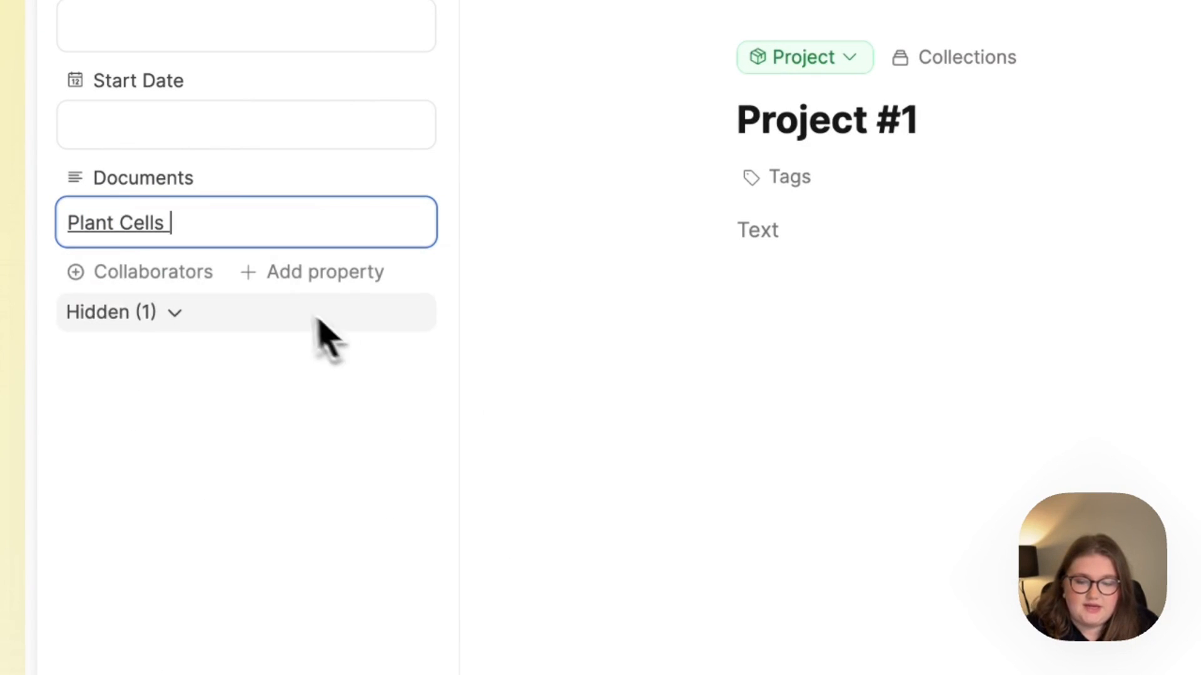
# - Add a Multi-select property named Documents to the Project type and set its link type to PDF
pyautogui.click(313, 279)
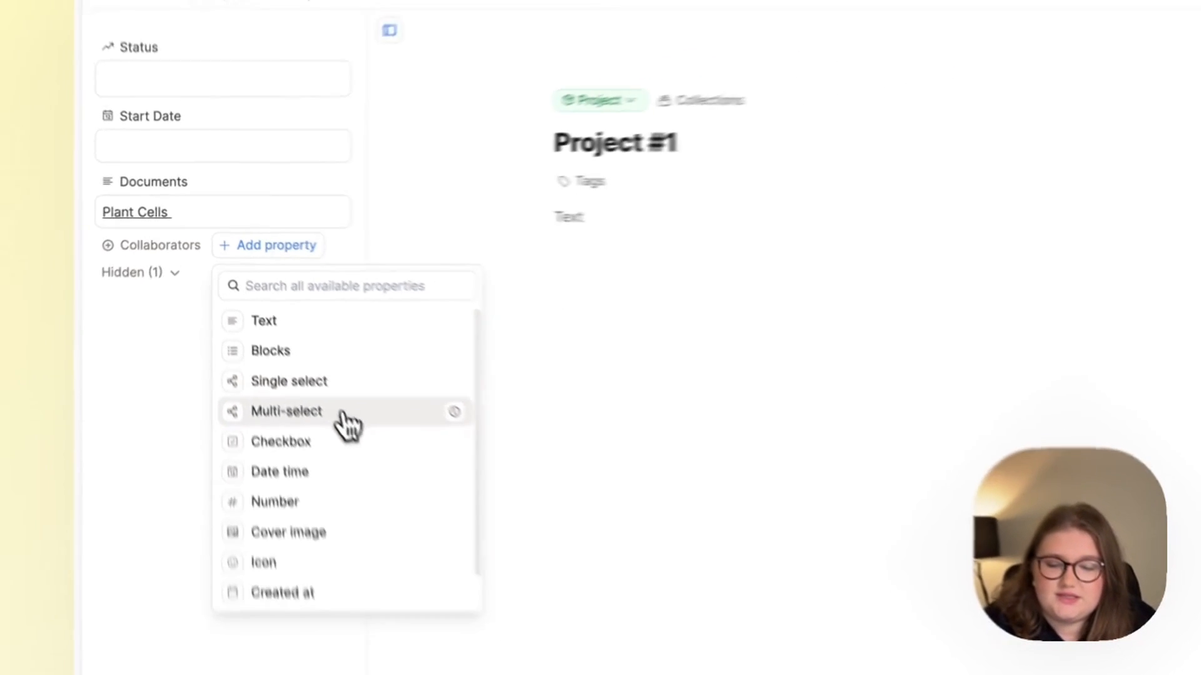
pyautogui.click(347, 416)
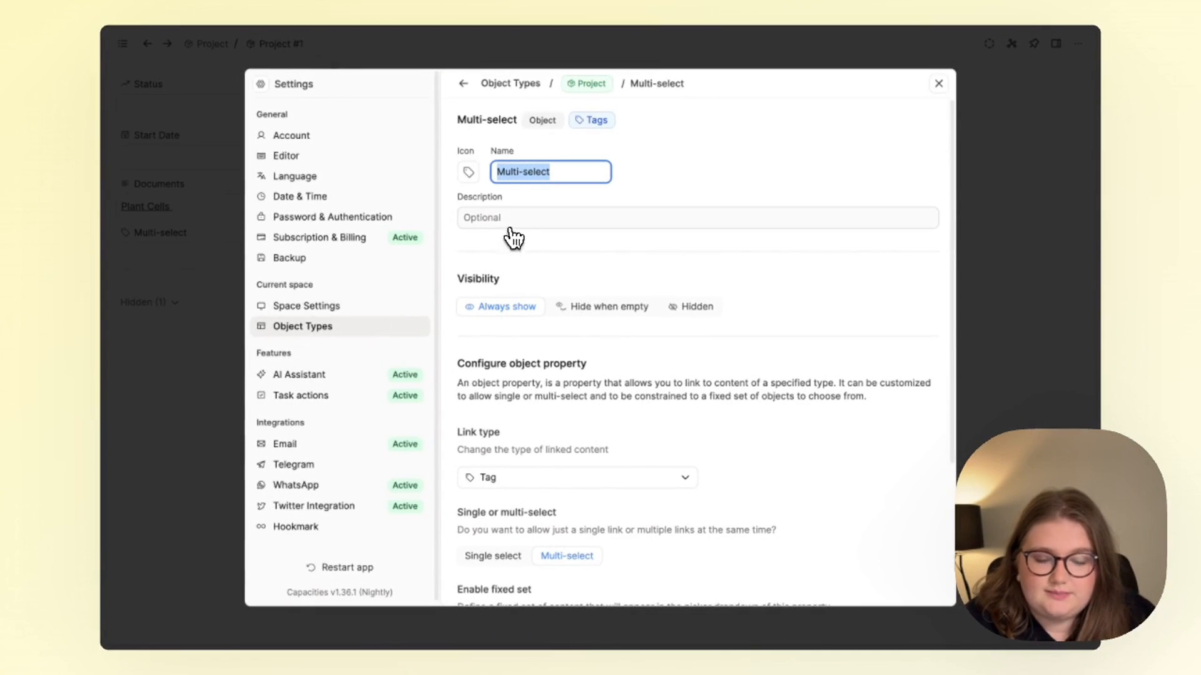
pyautogui.write('Documents')
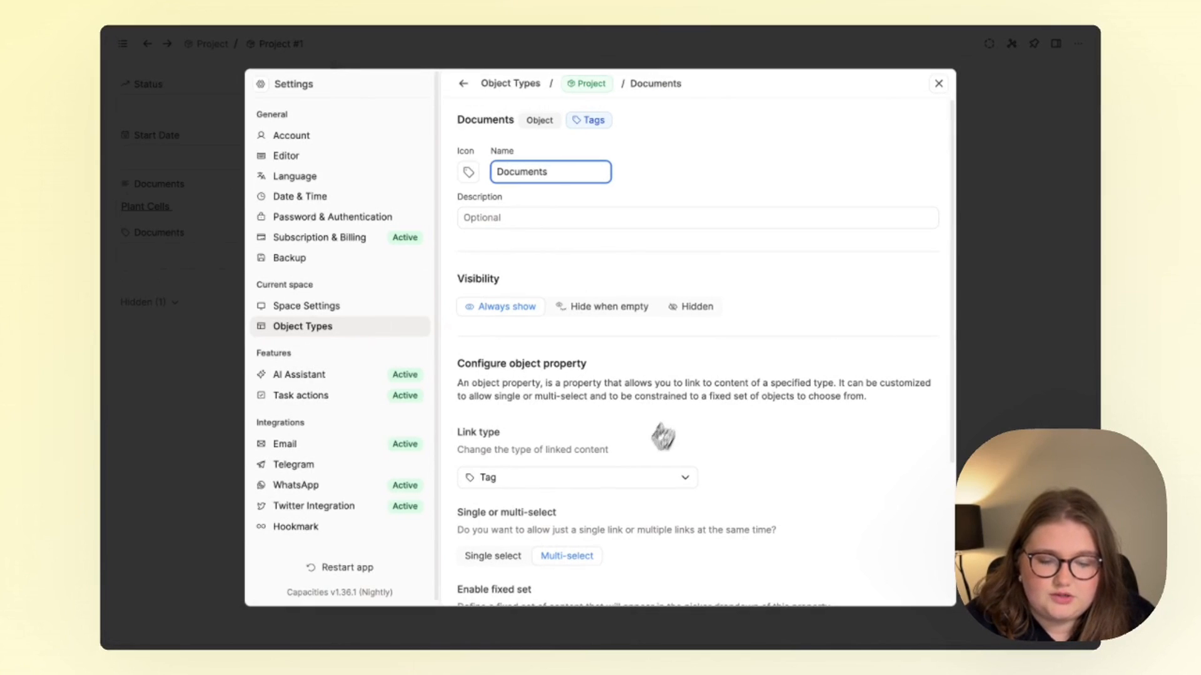
pyautogui.click(588, 482)
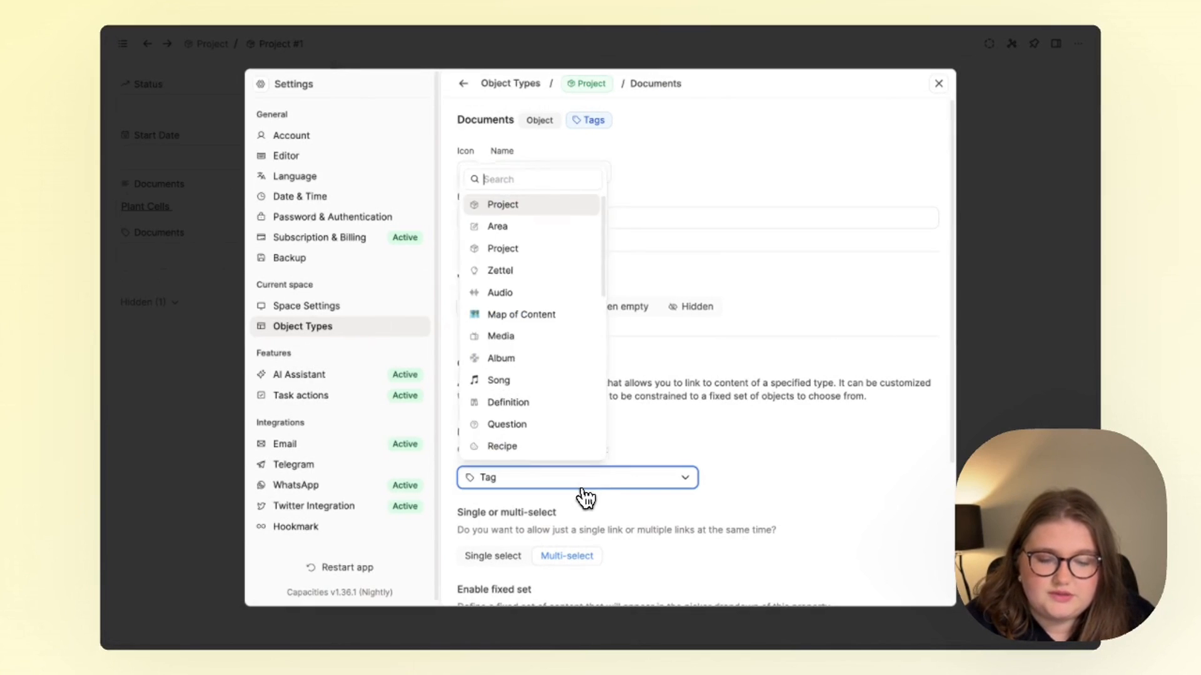
pyautogui.scroll(-8, 550, 388)
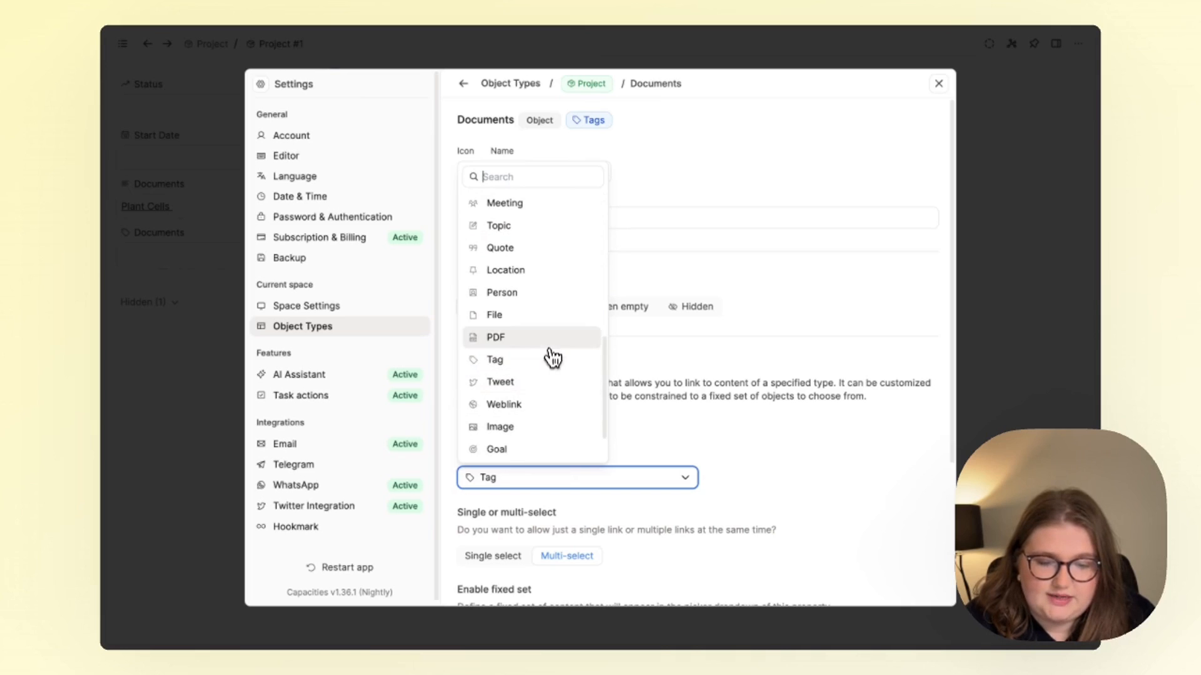
pyautogui.click(550, 340)
pyautogui.click(924, 588)
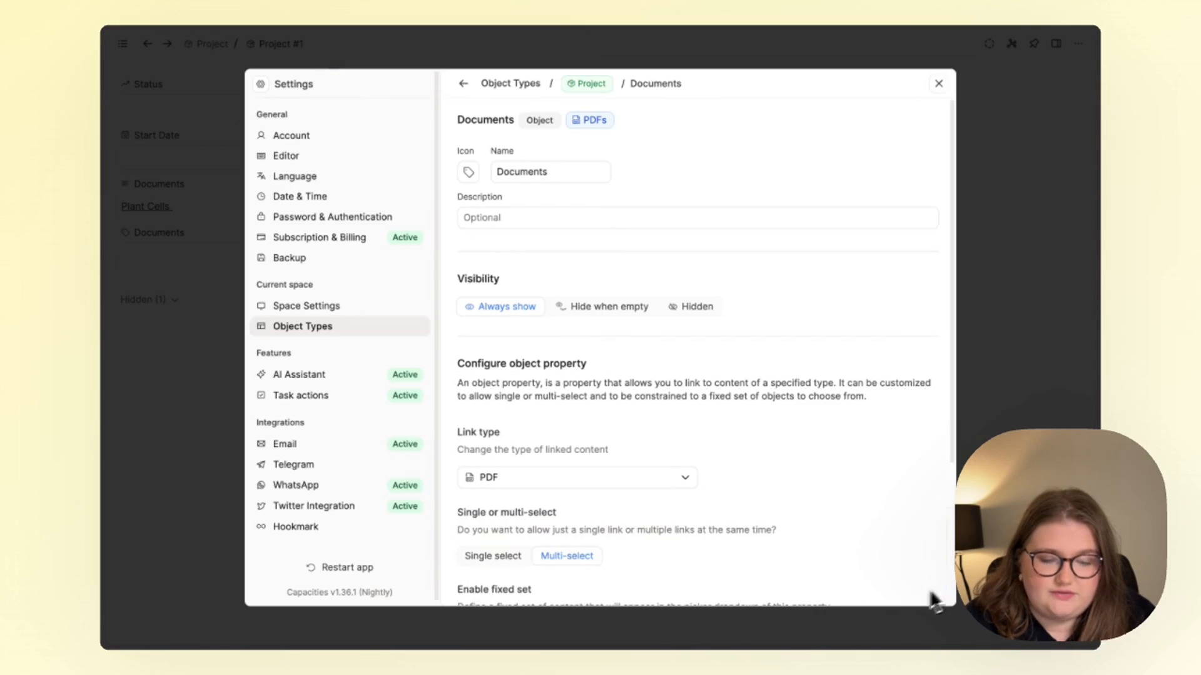
pyautogui.press('Escape')
# - Choose the Plant Cells PDF as the value of the multi-select Documents property
pyautogui.click(220, 258)
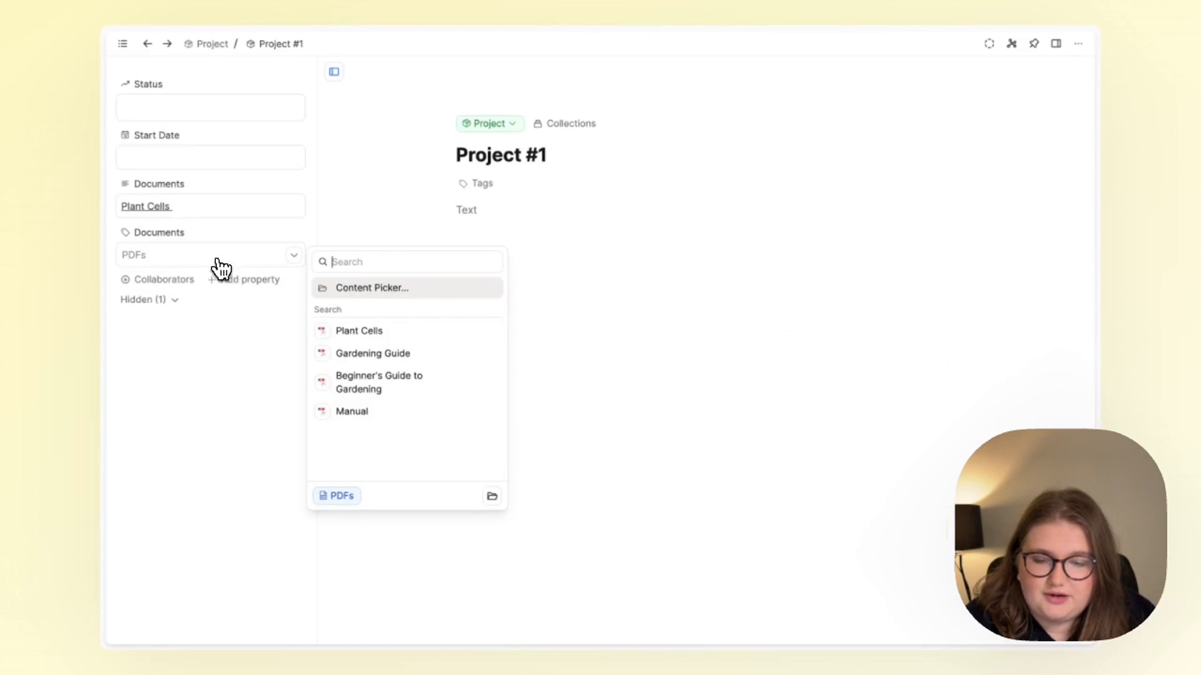
pyautogui.click(358, 333)
pyautogui.click(212, 400)
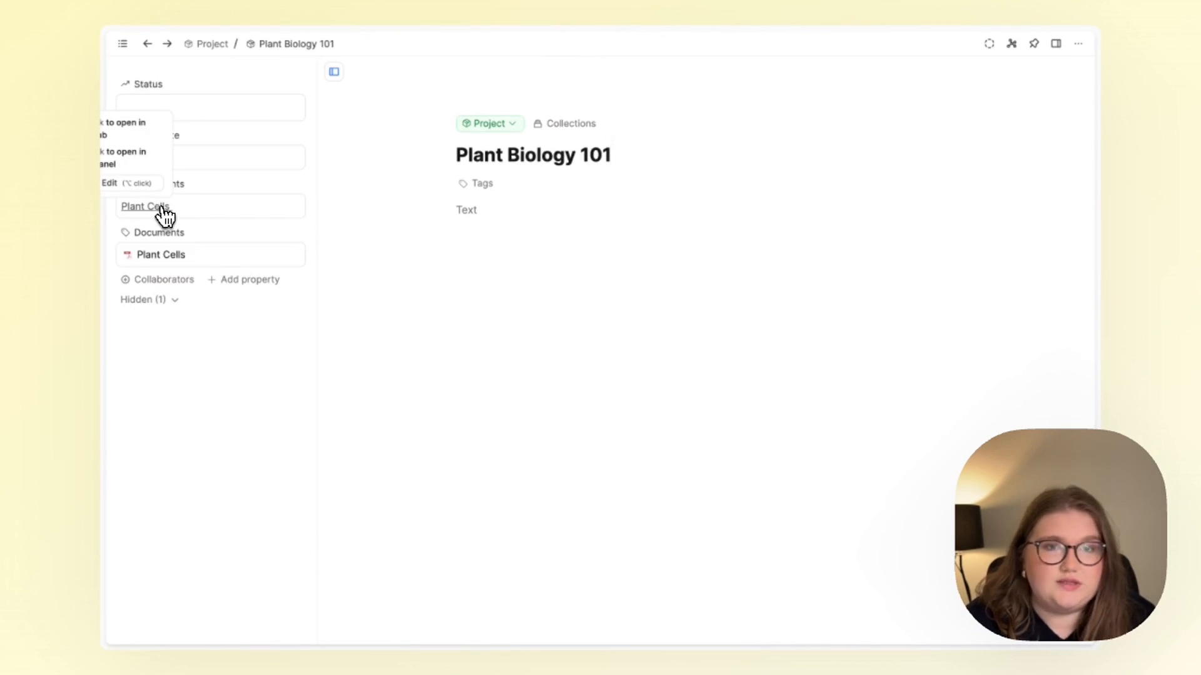
# - Open the linked Plant Cells PDF in the side panel beside the project and view its first page
pyautogui.keyDown('shift'); pyautogui.click(162, 210); pyautogui.keyUp('shift')
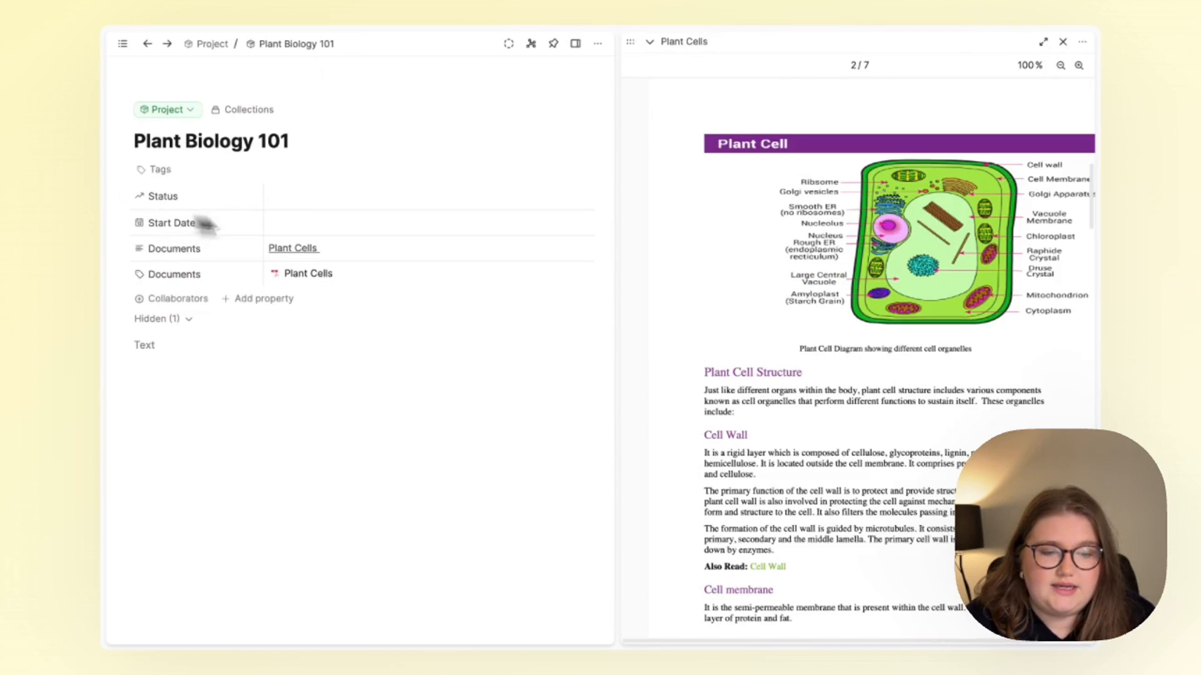
pyautogui.scroll(10, 751, 250)
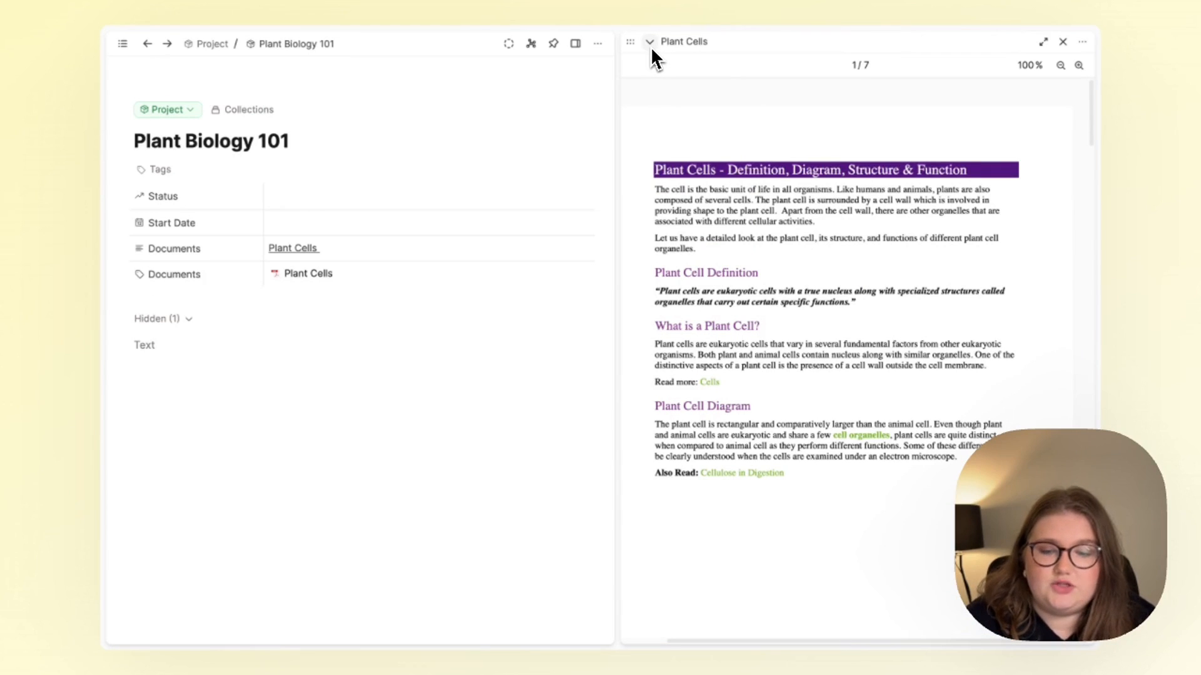
# - Add the Gardening Guide PDF to the multi-select Documents property and collapse both PDFs opened in the side panel
pyautogui.click(380, 282)
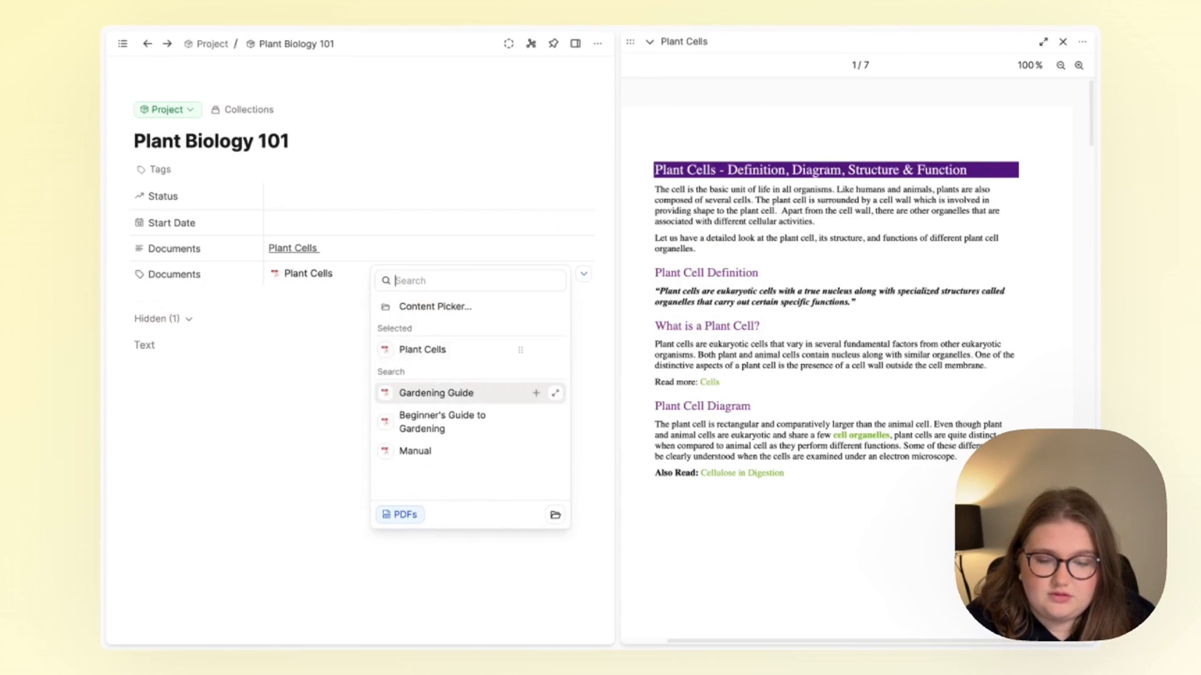
pyautogui.click(462, 410)
pyautogui.click(376, 279)
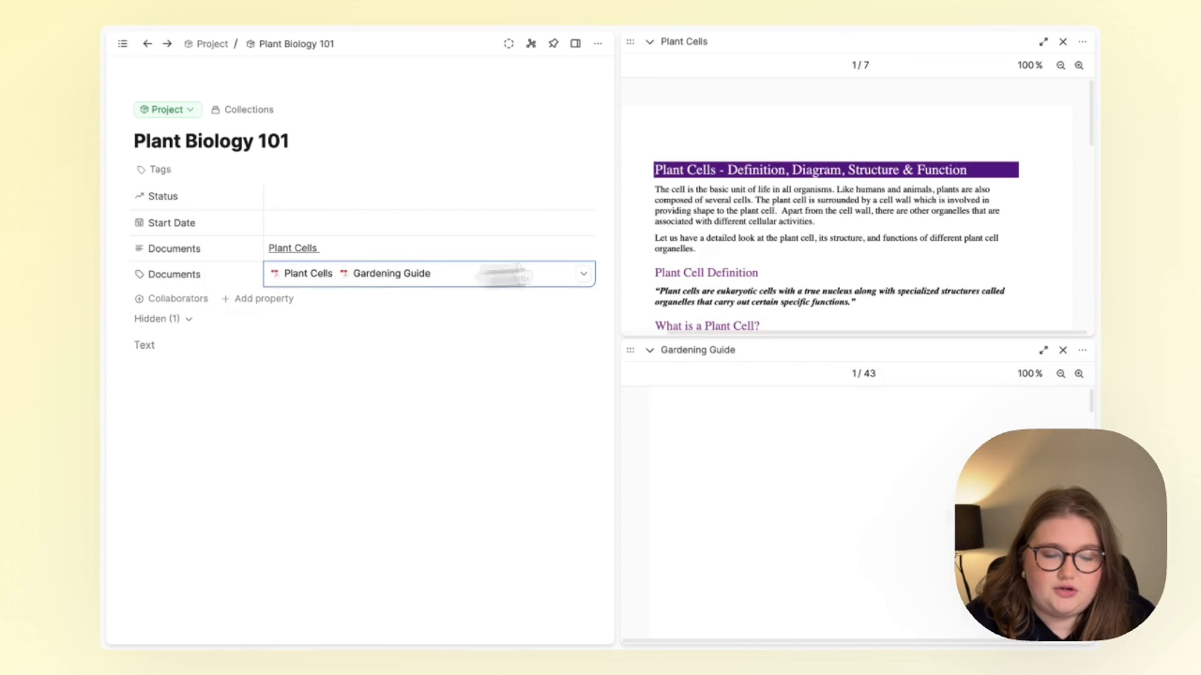
pyautogui.click(651, 42)
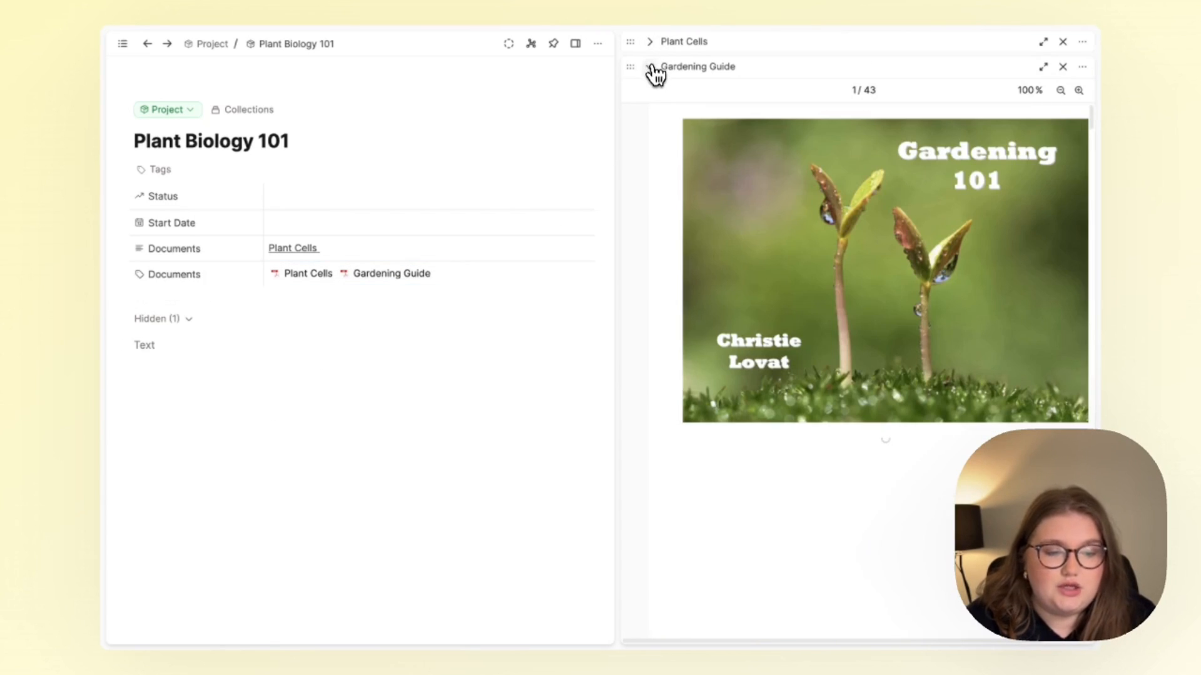
pyautogui.click(650, 67)
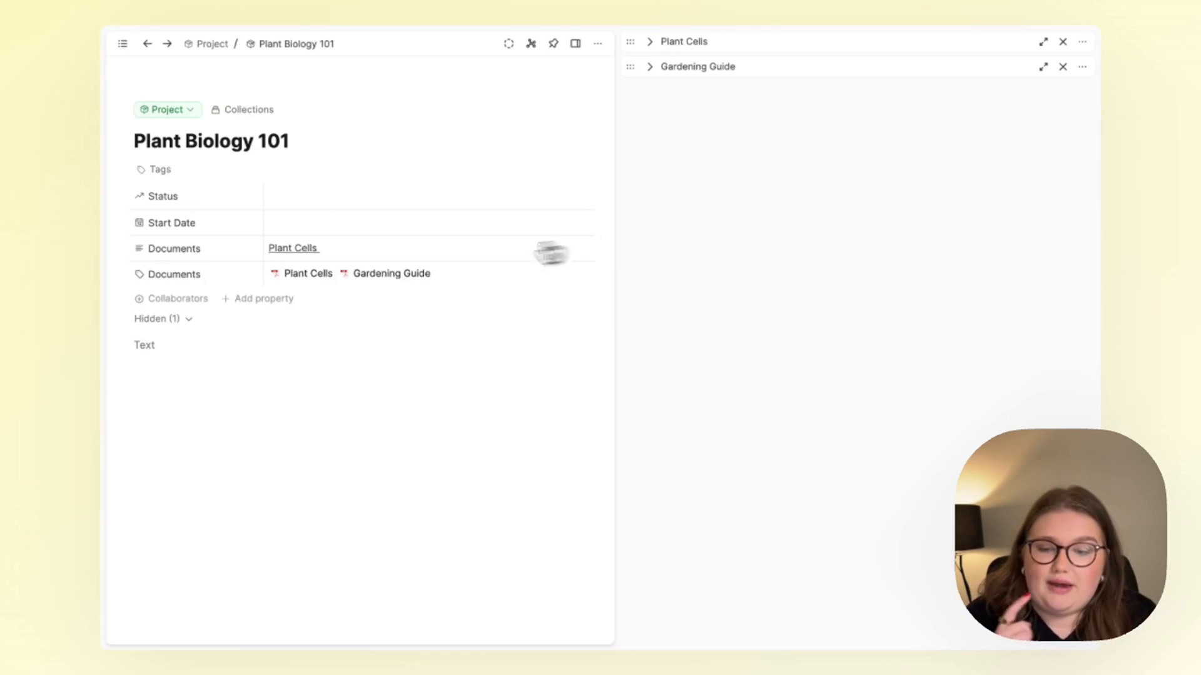
# - Set the project's Status to In Progress and its Start Date to 1 April 2024
pyautogui.click(300, 205)
pyautogui.write('in pro')
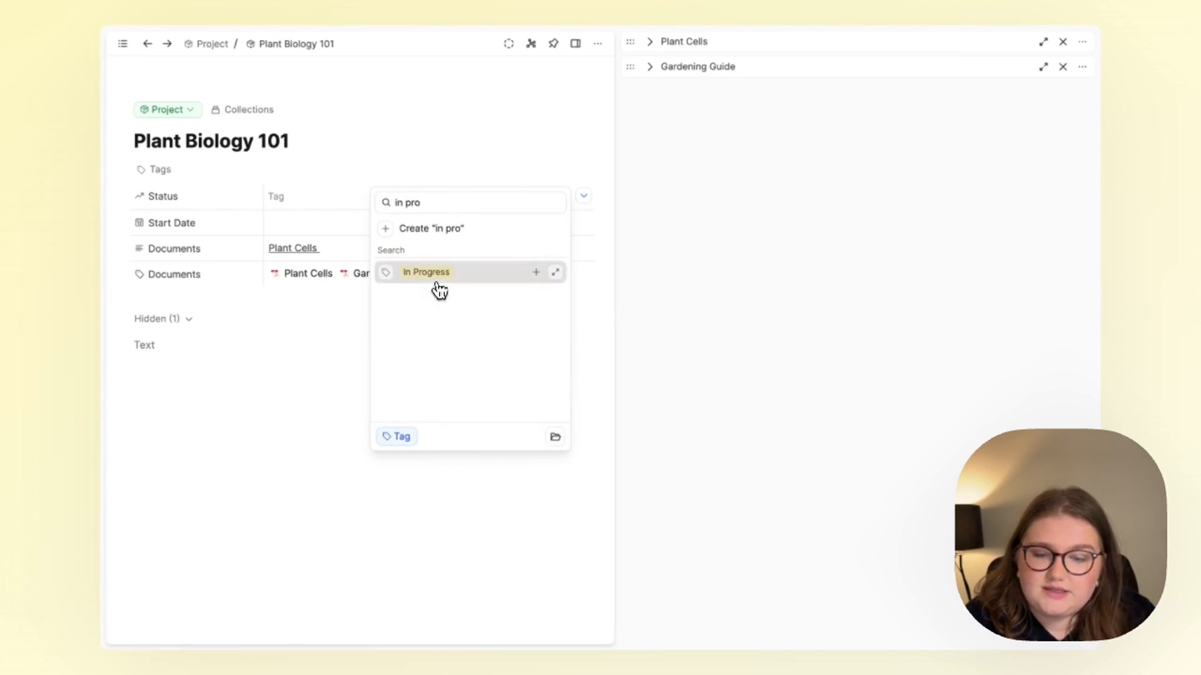
pyautogui.click(437, 283)
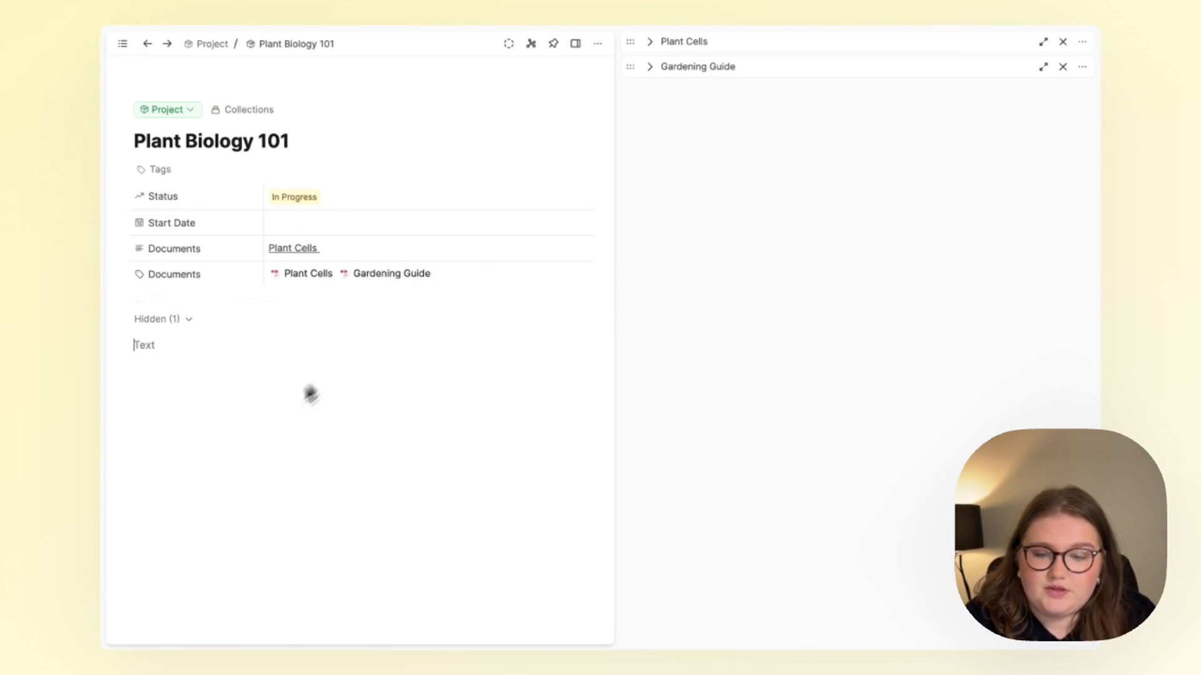
pyautogui.click(319, 224)
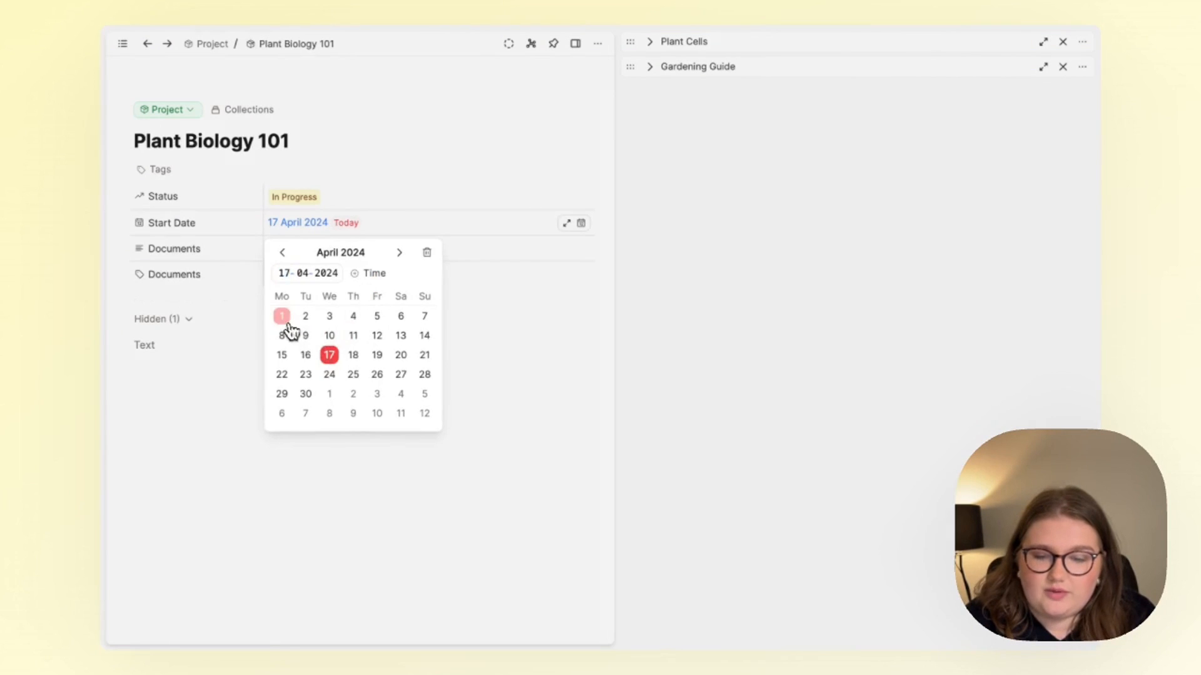
pyautogui.click(282, 316)
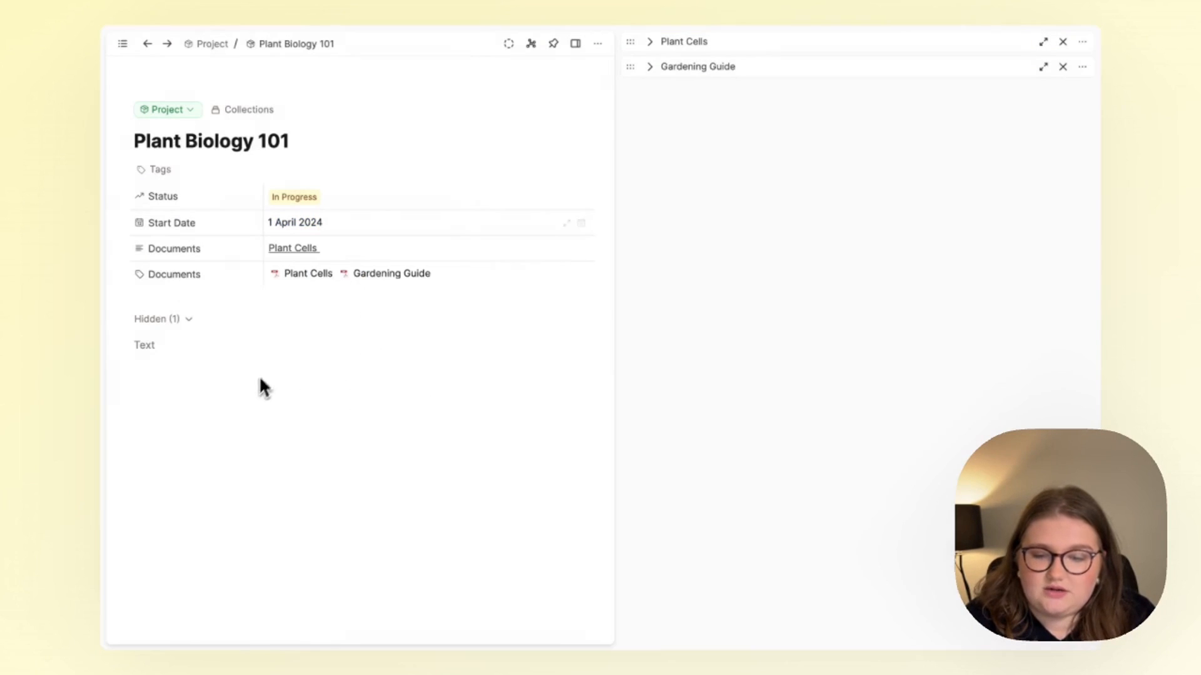
# - Hide the text-type Documents property, keeping only the multi-select Documents property visible on the project
pyautogui.click(122, 248)
pyautogui.moveTo(188, 381)
pyautogui.click(294, 432)
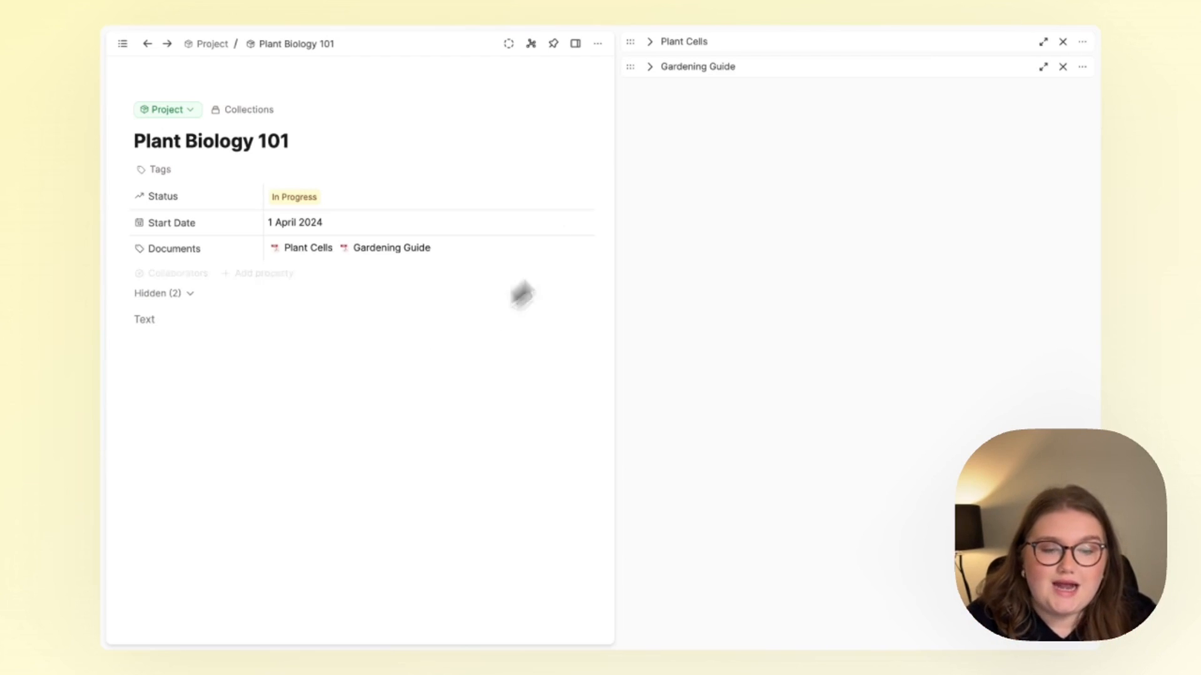
pyautogui.click(650, 67)
pyautogui.click(651, 68)
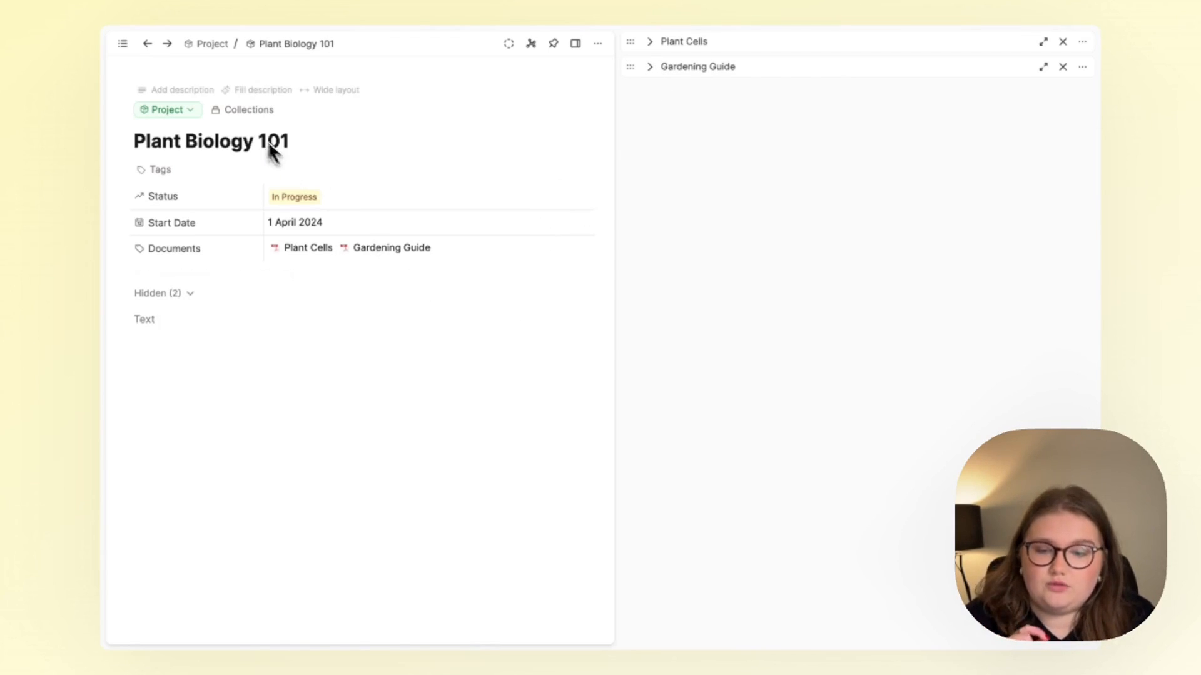
# - Create a collection named Classes and assign the Plant Biology 101 project to it
pyautogui.click(245, 112)
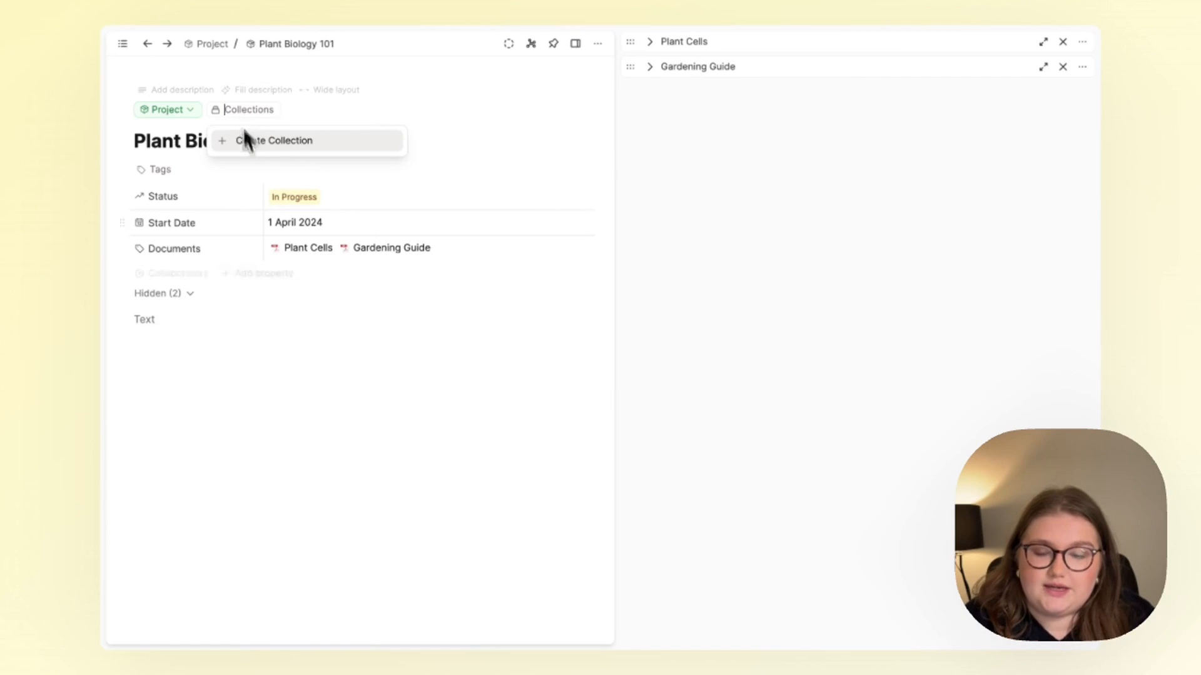
pyautogui.click(297, 354)
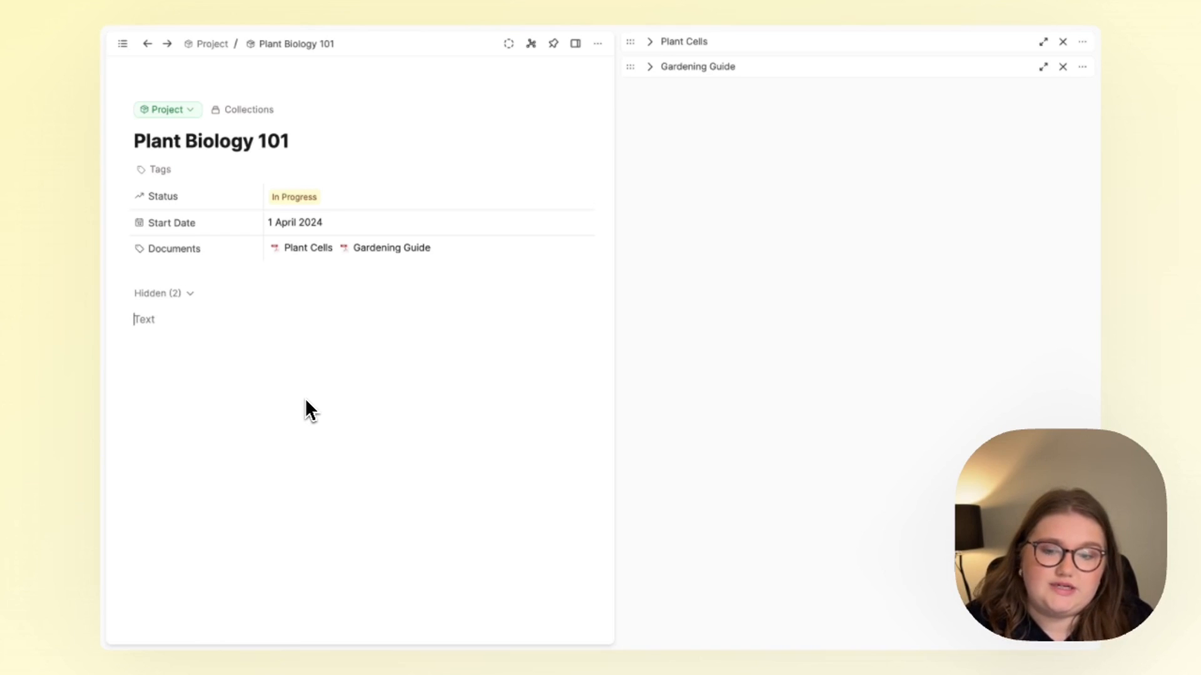
pyautogui.click(271, 110)
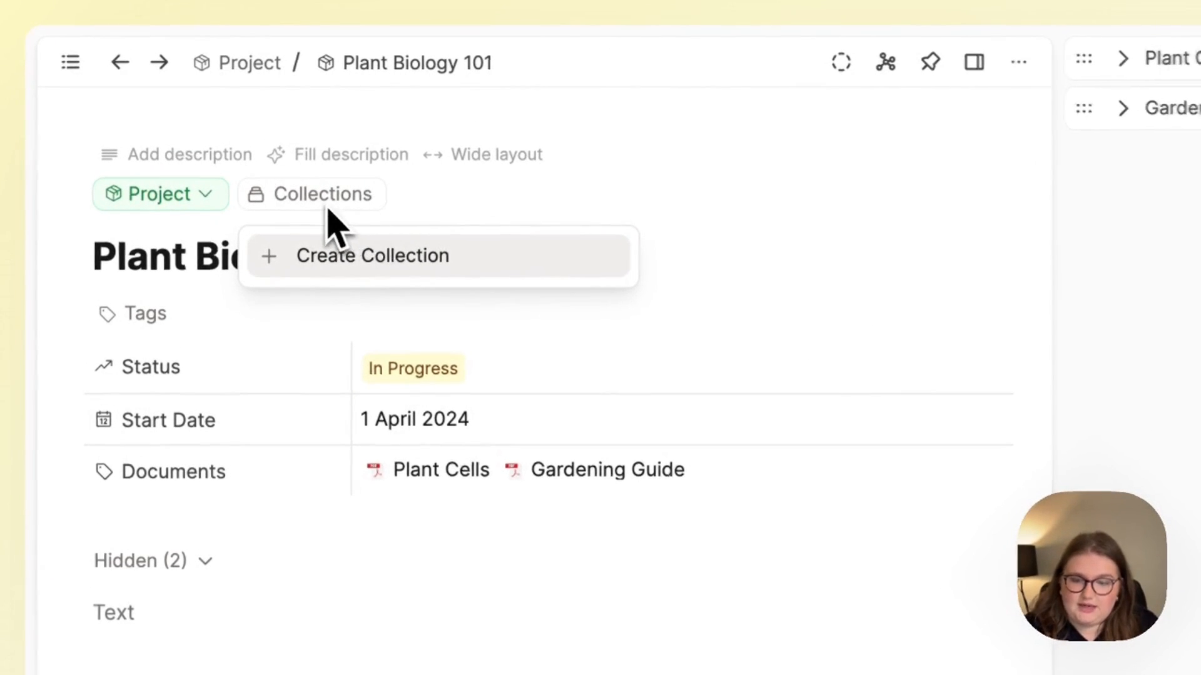
pyautogui.write('Classe')
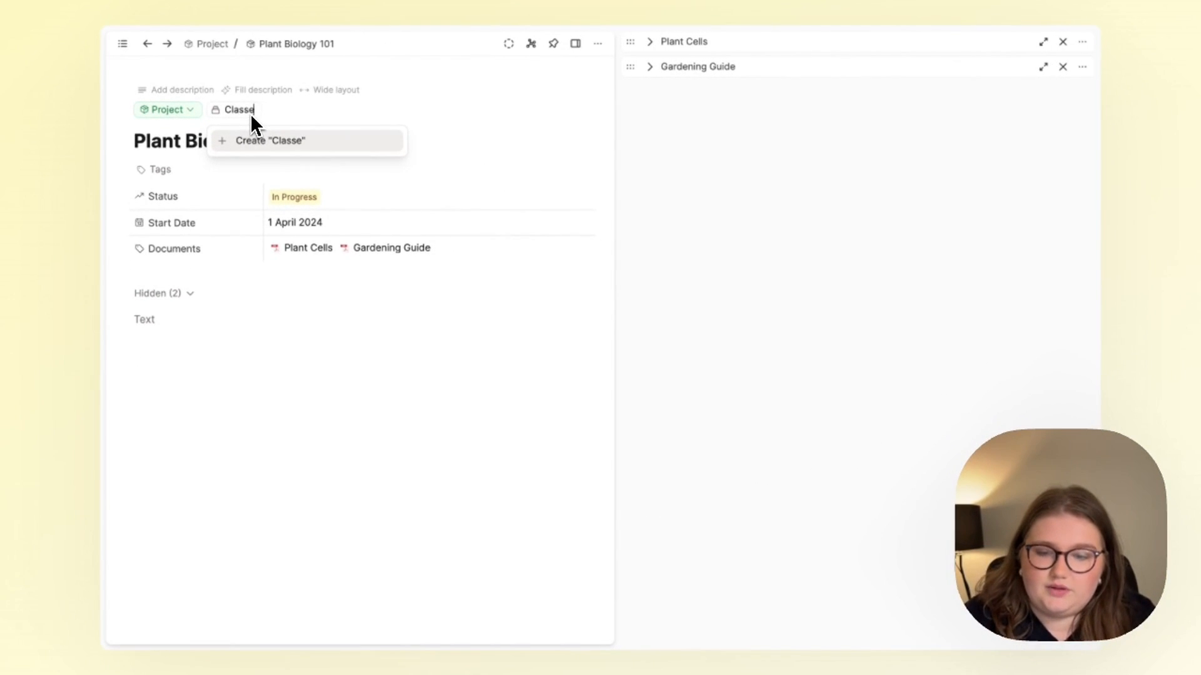
pyautogui.write('s')
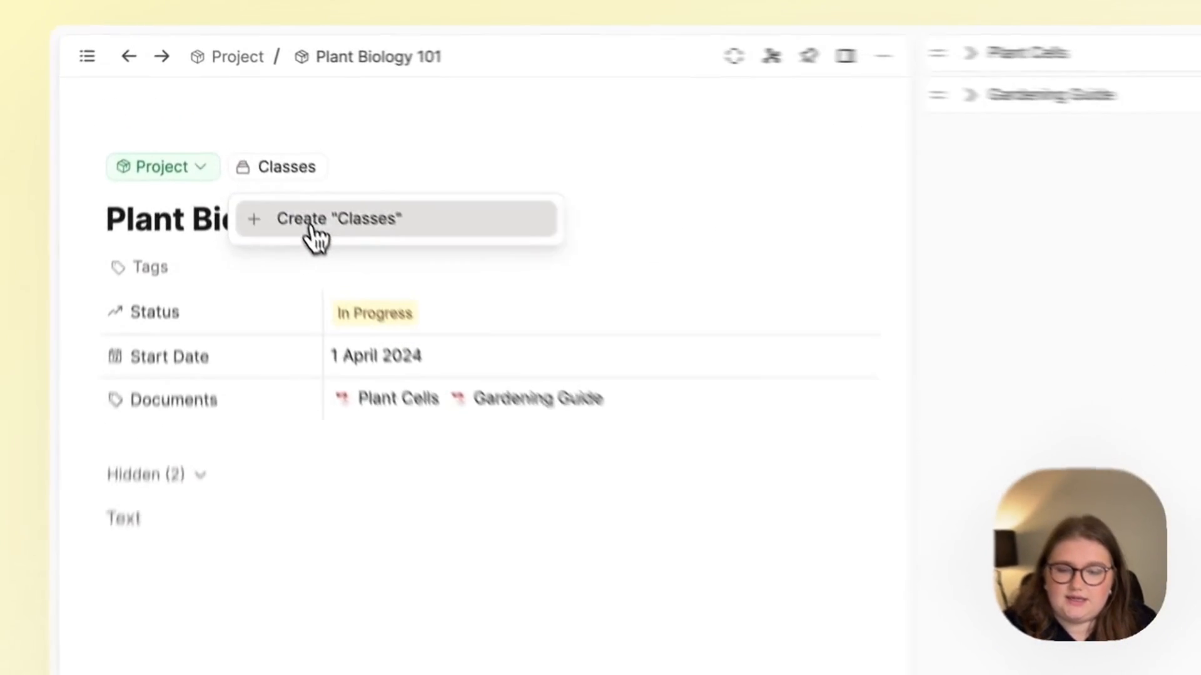
pyautogui.click(313, 229)
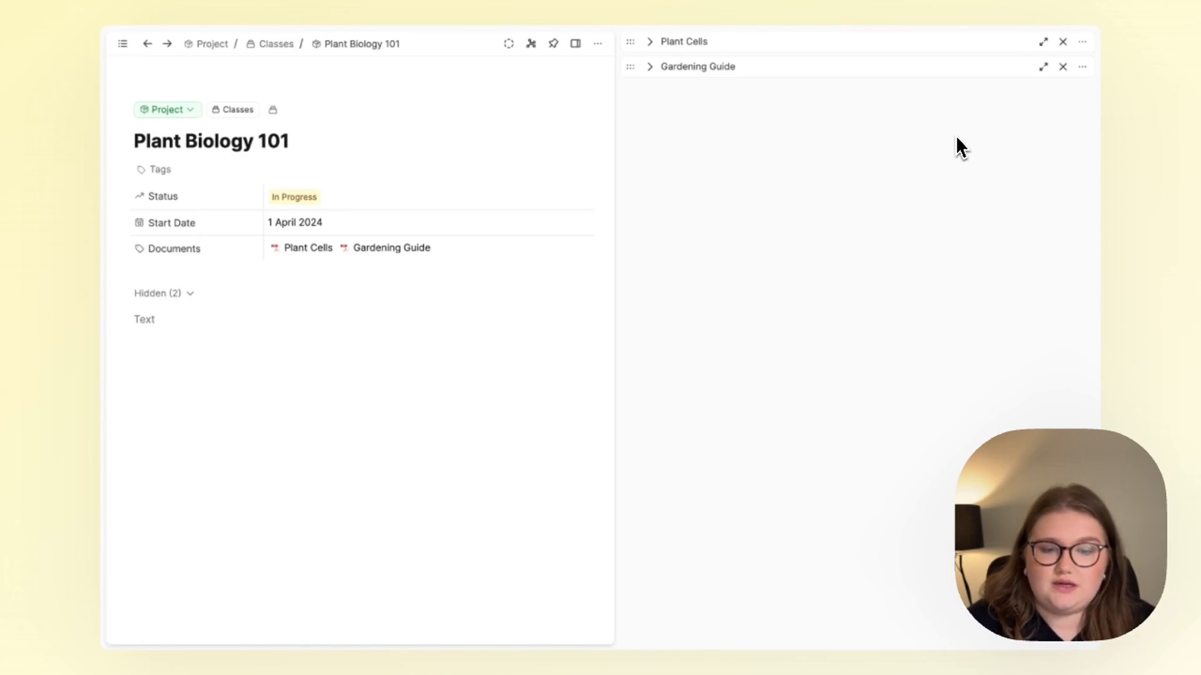
# - Close both PDFs in the side panel and add a Heading 1 reading Admin to the project's body
pyautogui.click(1063, 42)
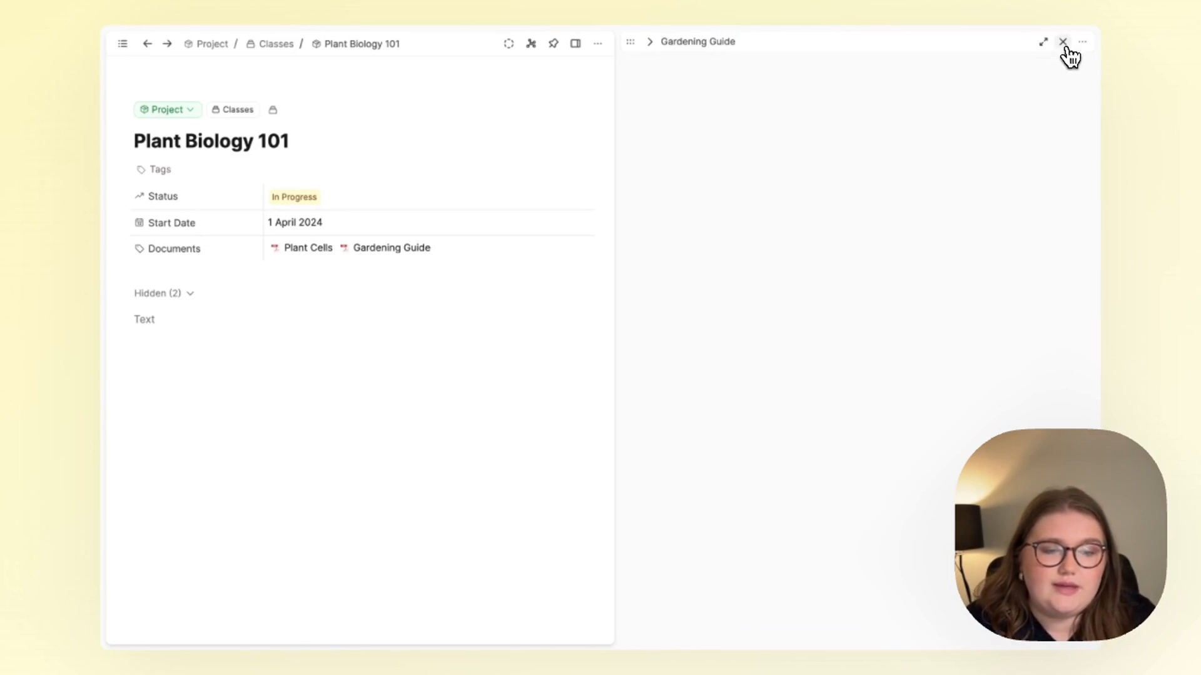
pyautogui.click(1063, 43)
pyautogui.click(485, 211)
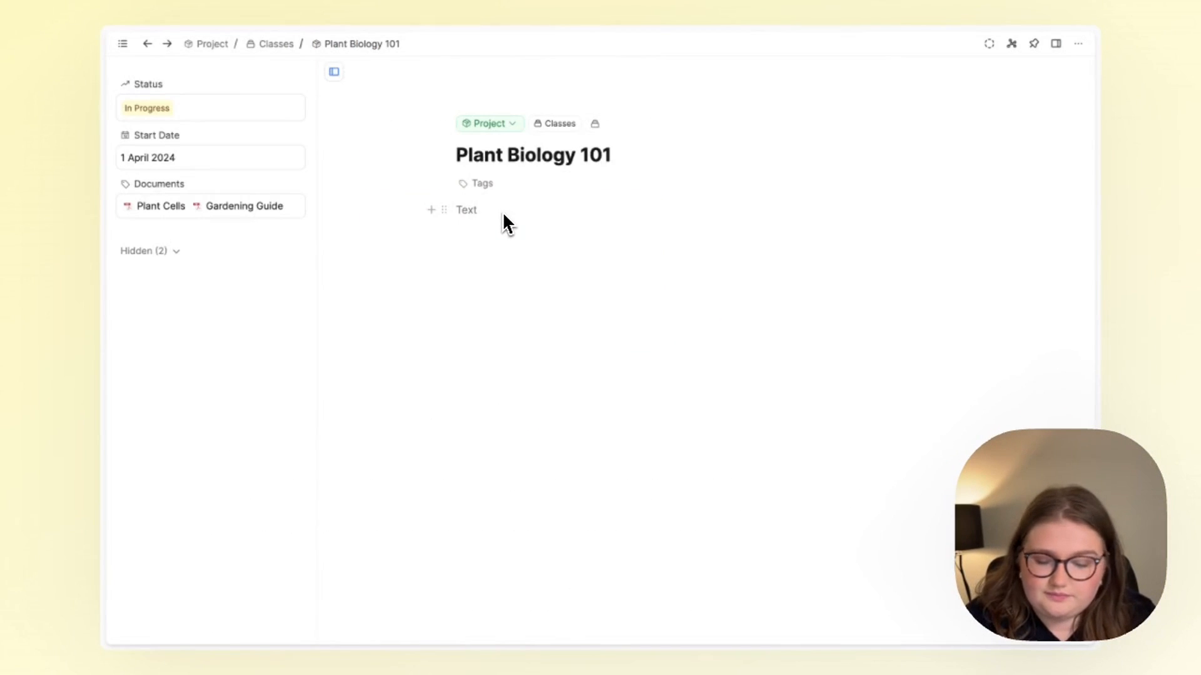
pyautogui.write('/1')
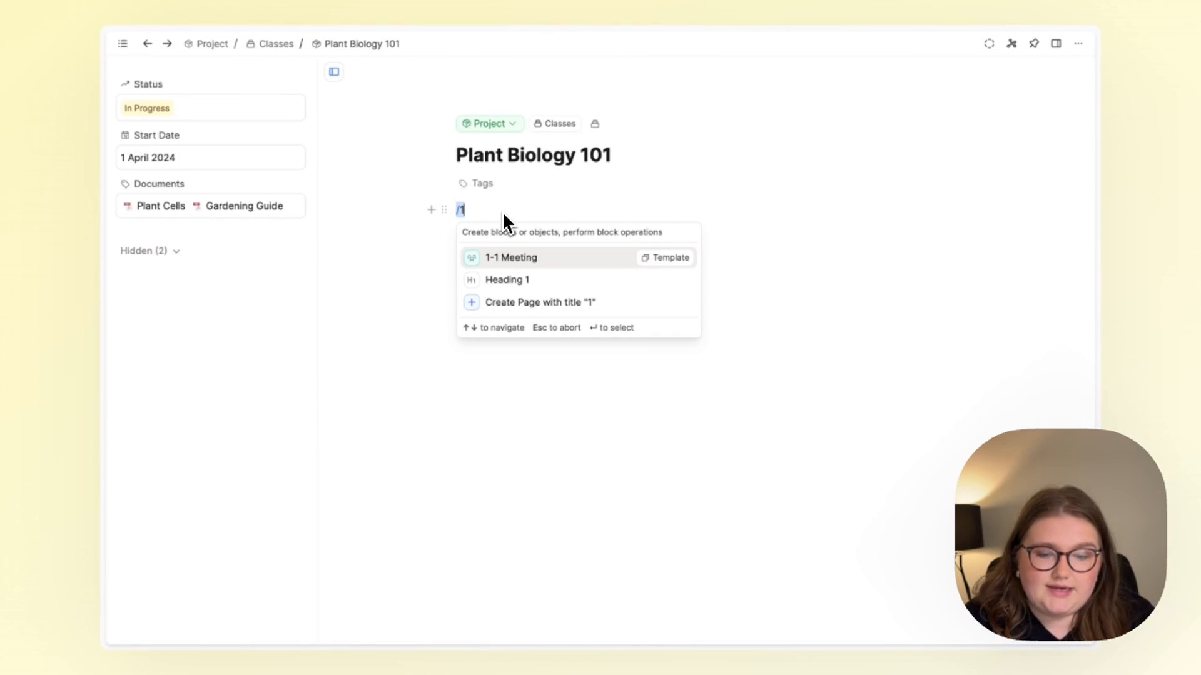
pyautogui.press('Down')
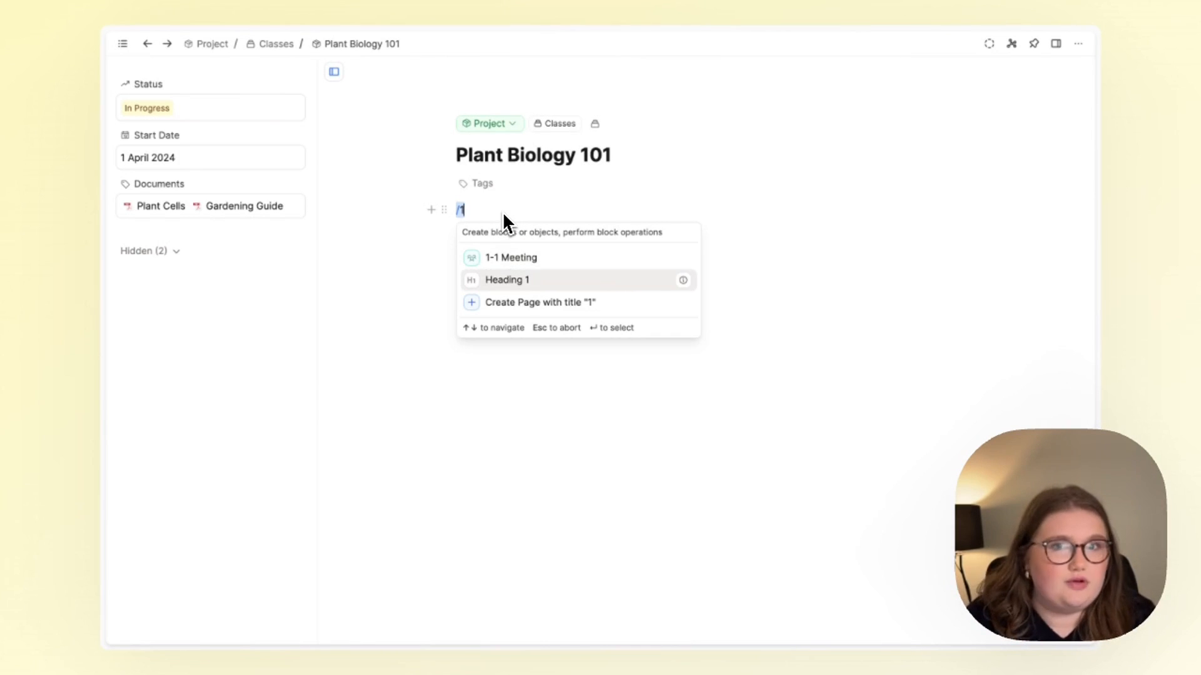
pyautogui.press('Return')
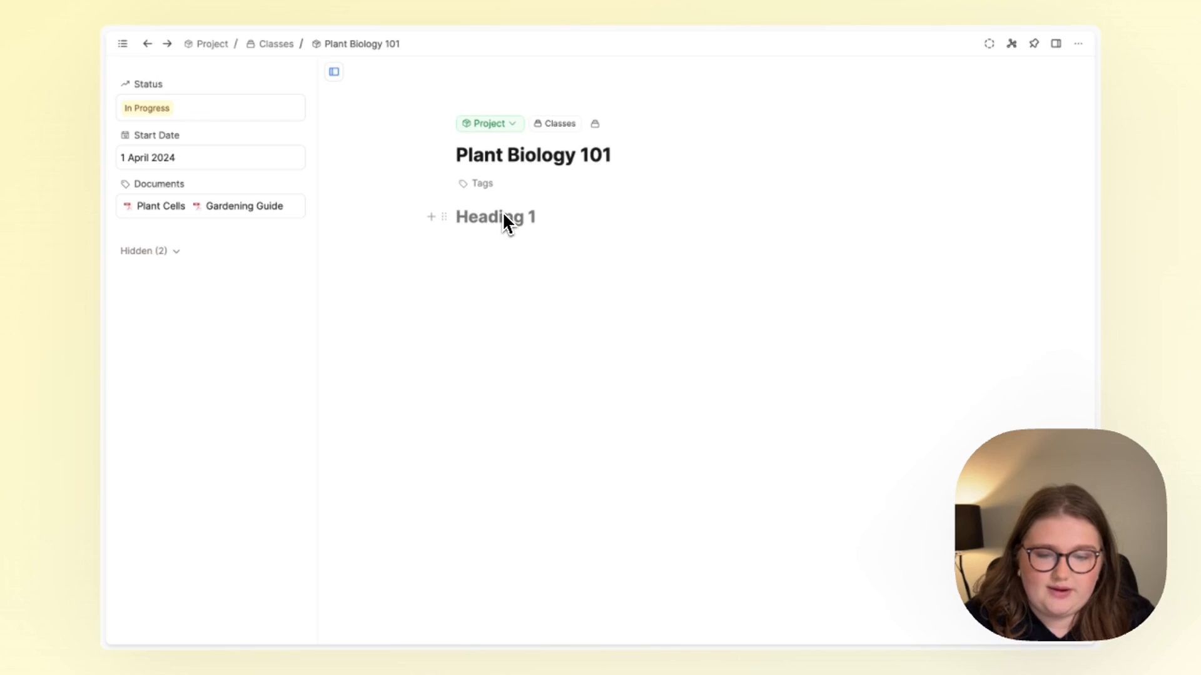
pyautogui.write('Admin')
pyautogui.press('Return')
# - Add a Heading 2 reading Important Dates under the Admin heading
pyautogui.write('##')
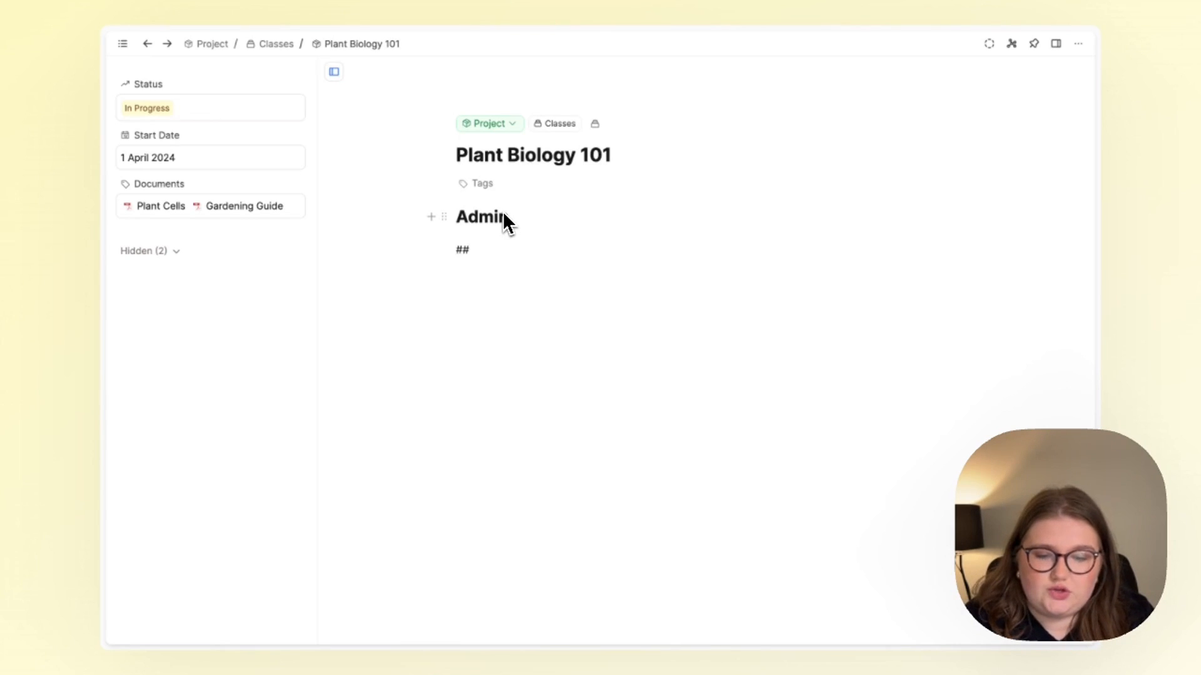
pyautogui.press('space')
pyautogui.write('Impr')
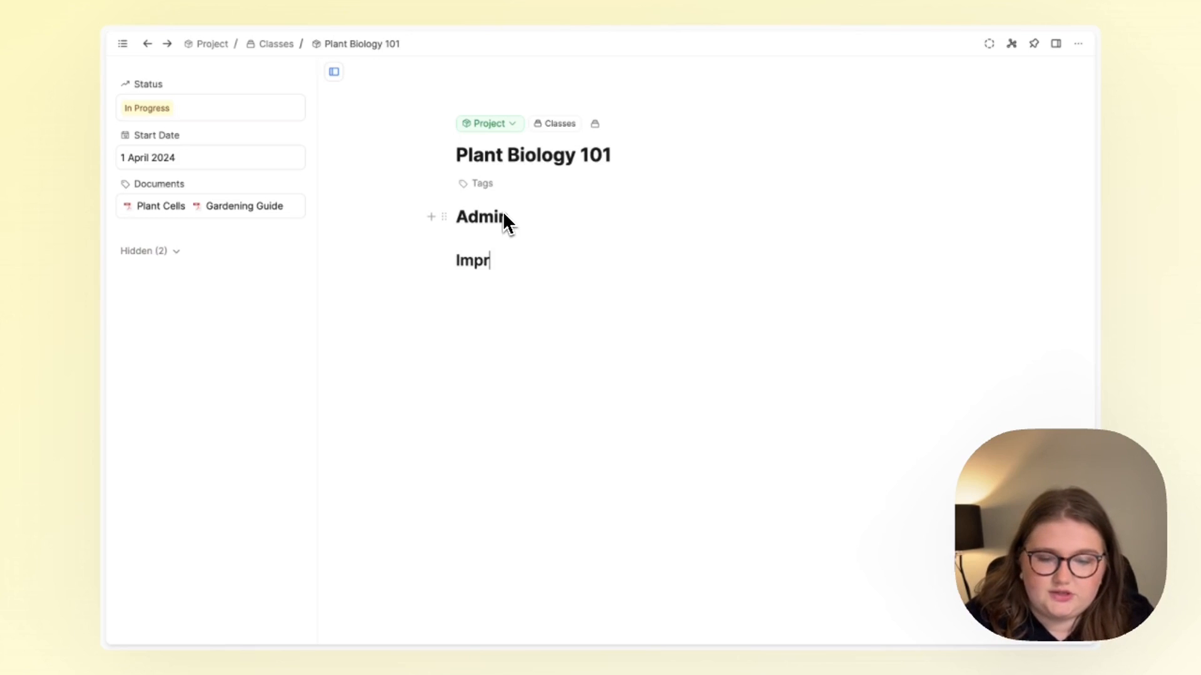
pyautogui.press('BackSpace')
pyautogui.write('ortant Dates')
pyautogui.press('Return')
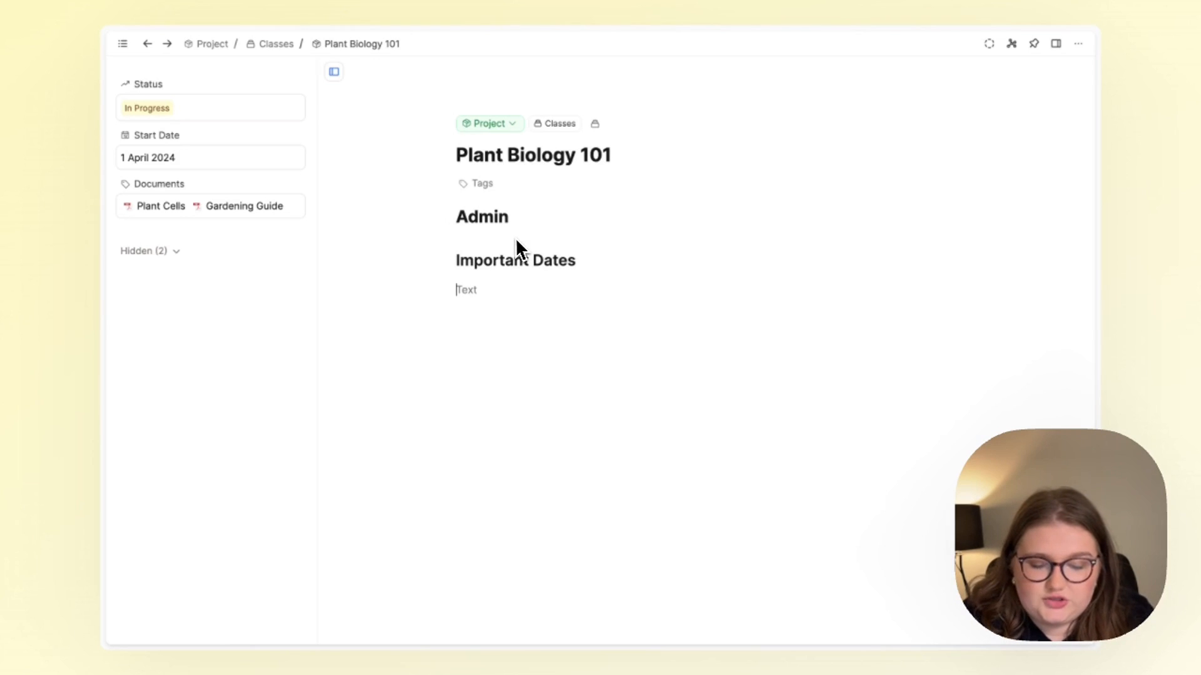
# - Add a Tasks line below Important Dates and format it as Heading 2
pyautogui.write('Tasks')
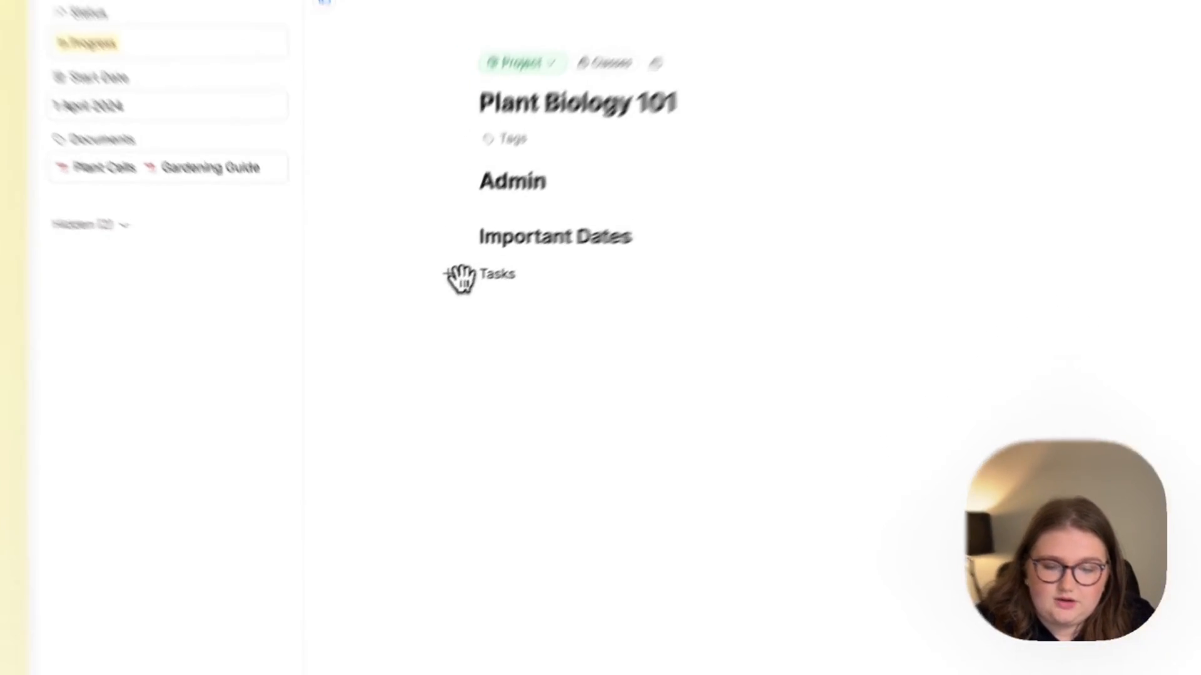
pyautogui.click(463, 275)
pyautogui.moveTo(415, 342)
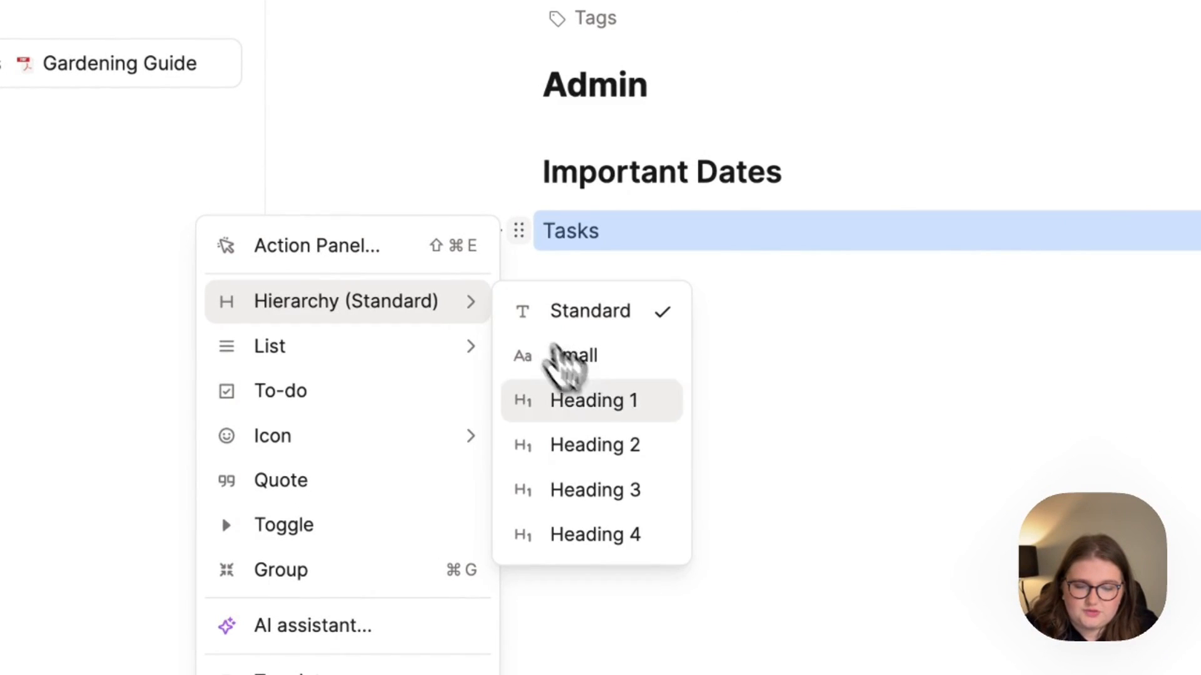
pyautogui.click(601, 447)
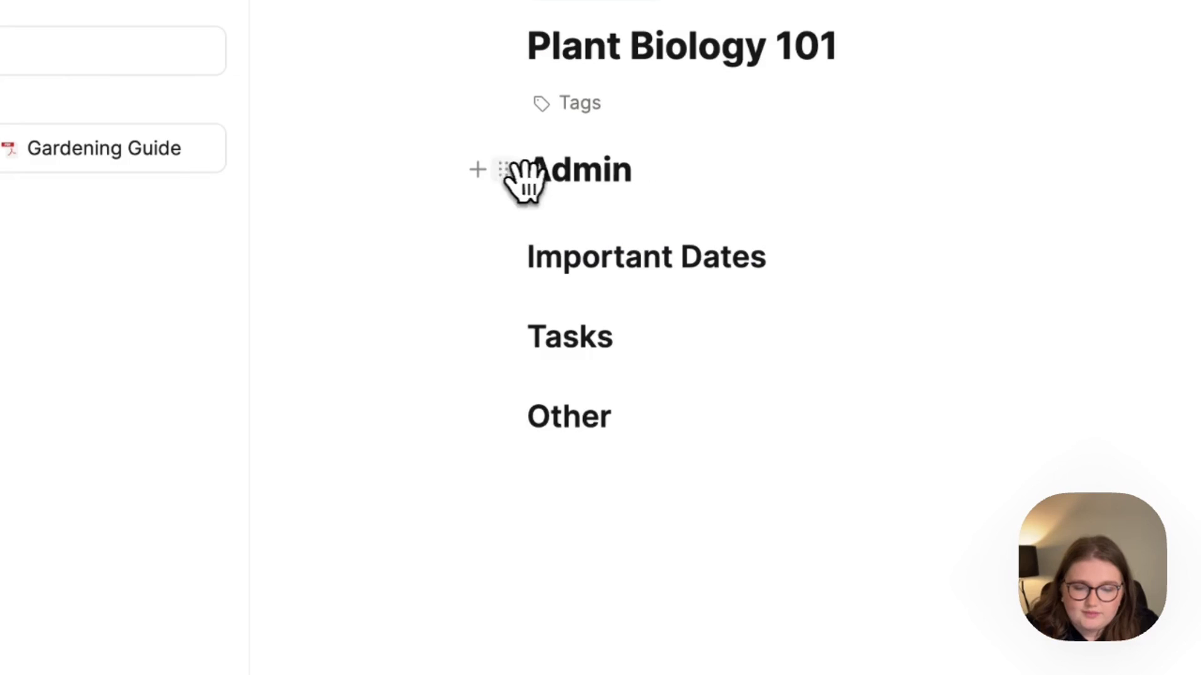
# - Give the Admin heading a pushpin icon
pyautogui.click(504, 172)
pyautogui.moveTo(425, 385)
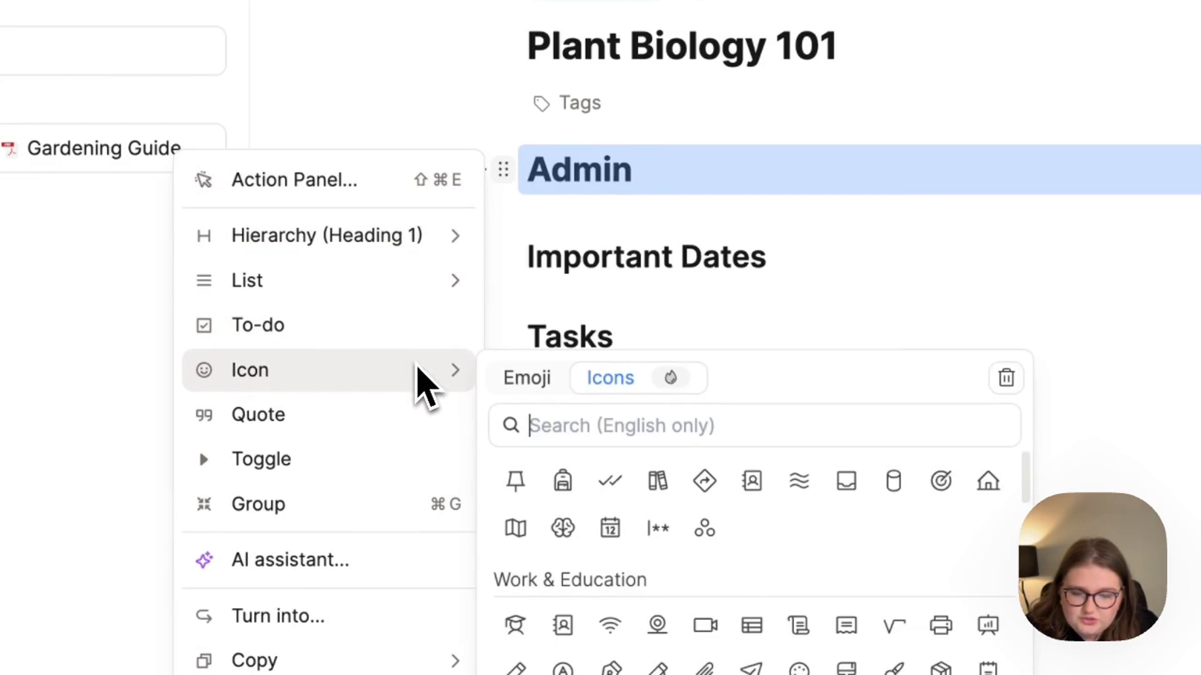
pyautogui.click(520, 482)
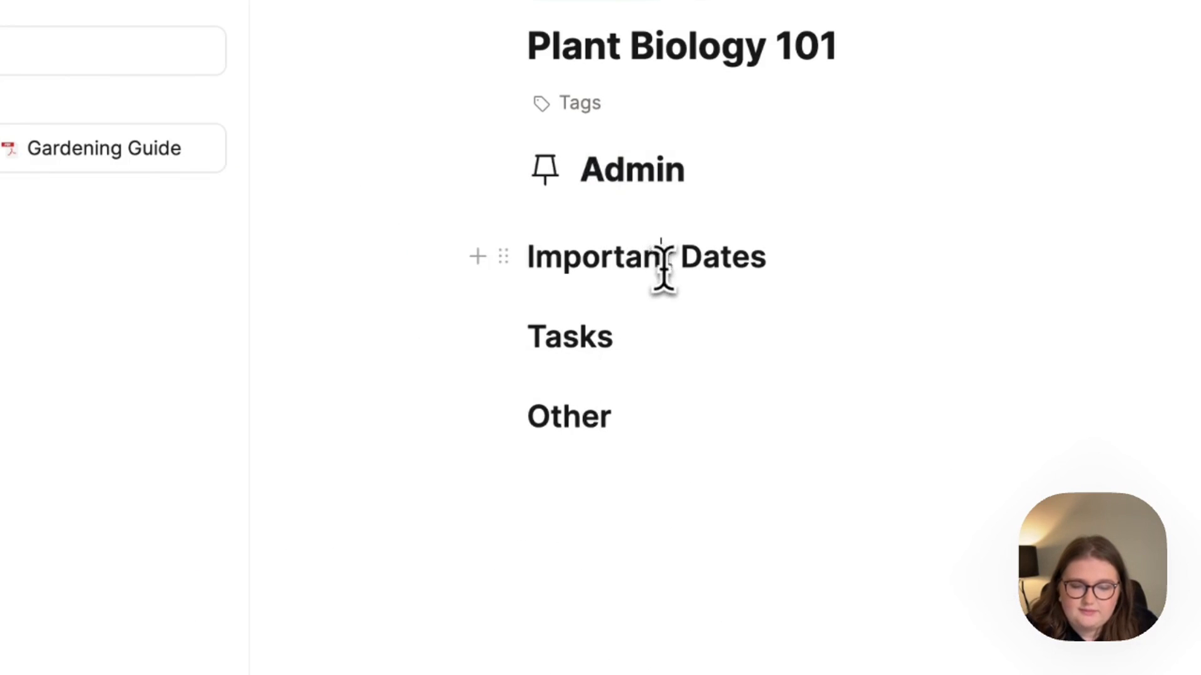
# - Try grouping the Admin, Important Dates, Tasks and Other headings into one block, and undo the grouping
pyautogui.click(596, 190)
pyautogui.press('Escape')
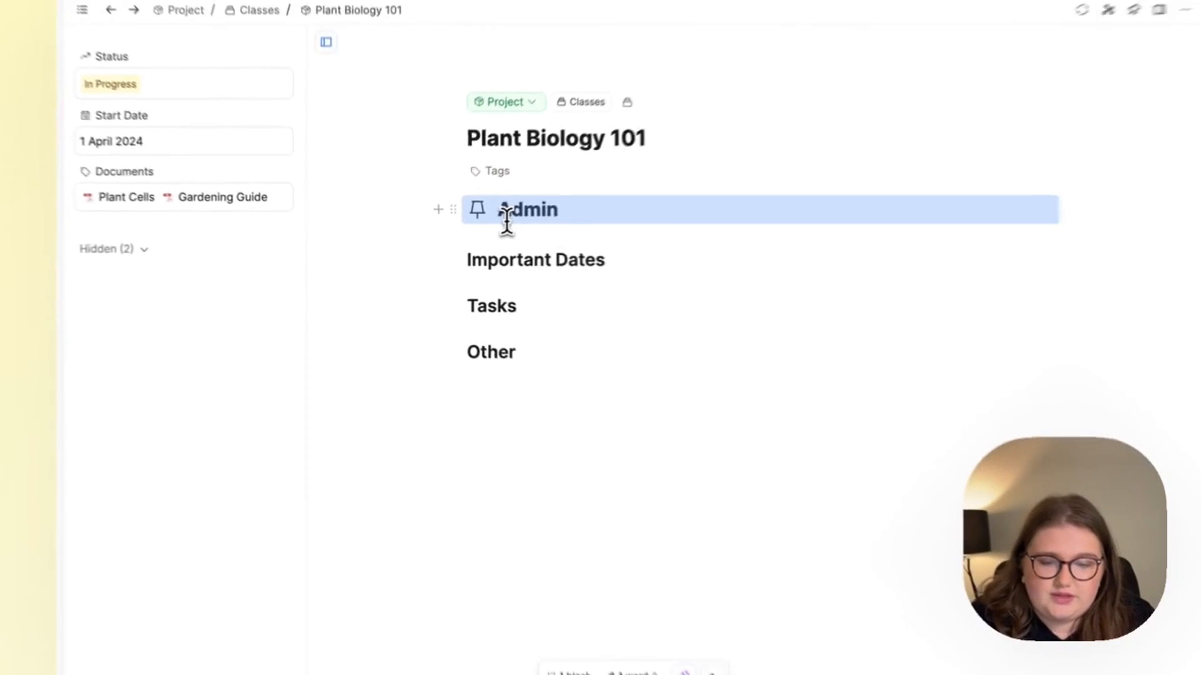
pyautogui.click(506, 219)
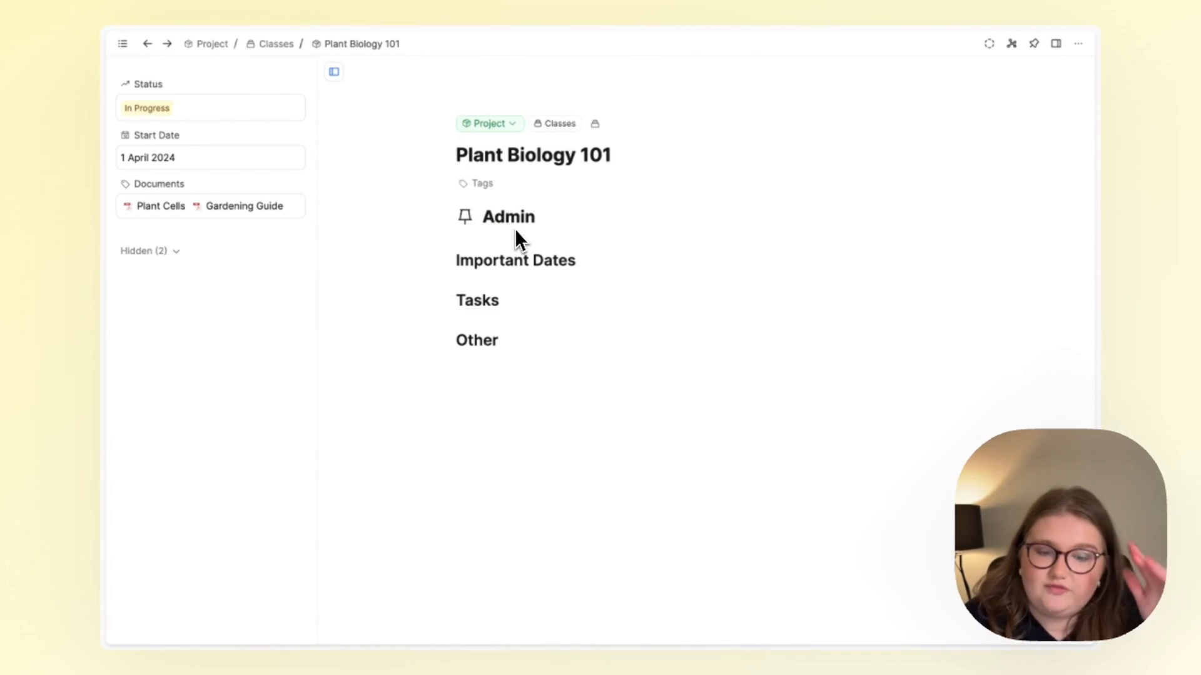
pyautogui.press('Escape')
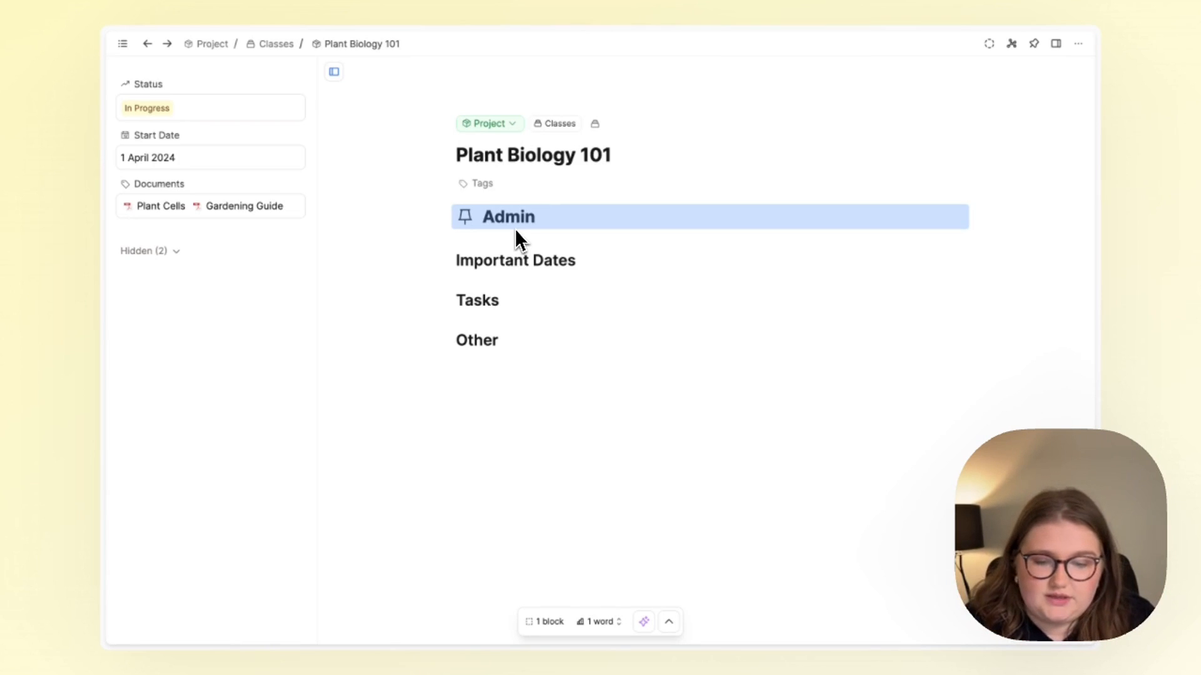
pyautogui.hotkey('shift', 'Down')
pyautogui.hotkey('shift', 'Down')
pyautogui.hotkey('shift', 'Down')
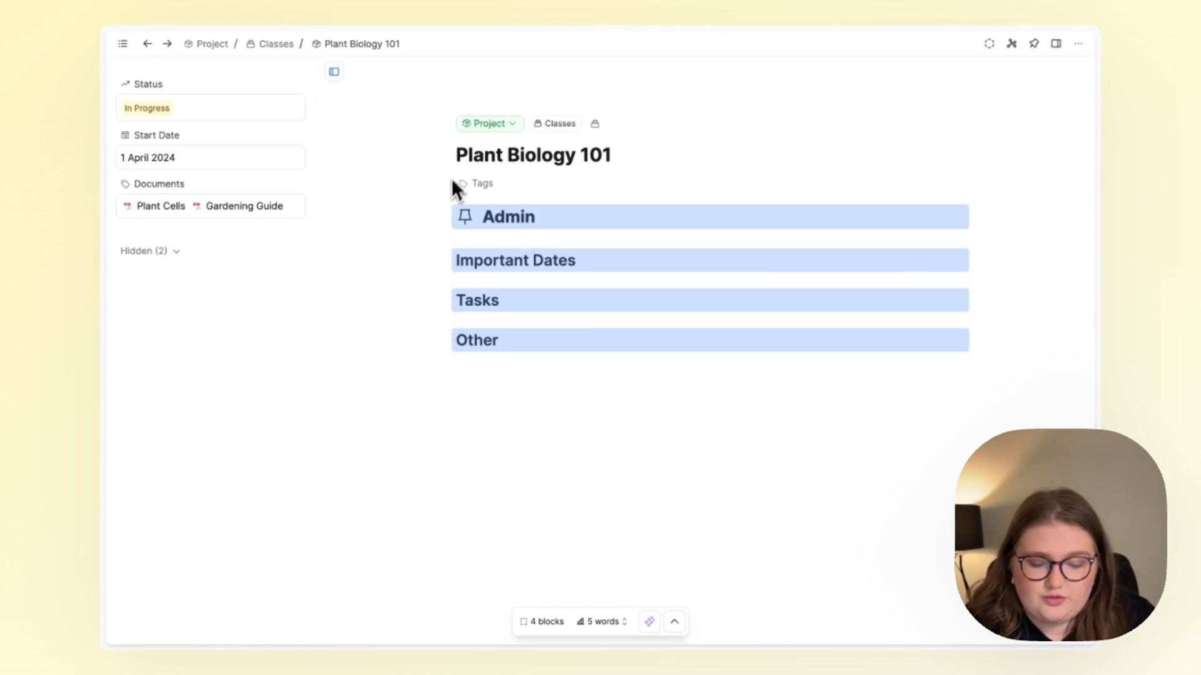
pyautogui.press('super+g')
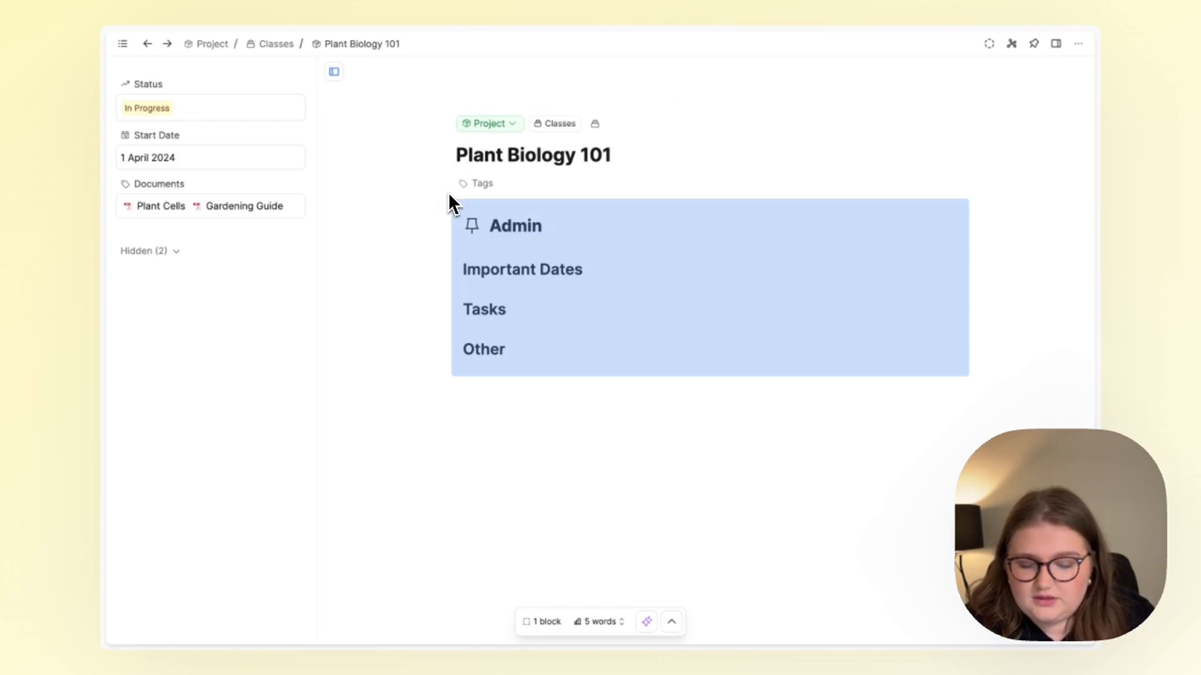
pyautogui.press('super+z')
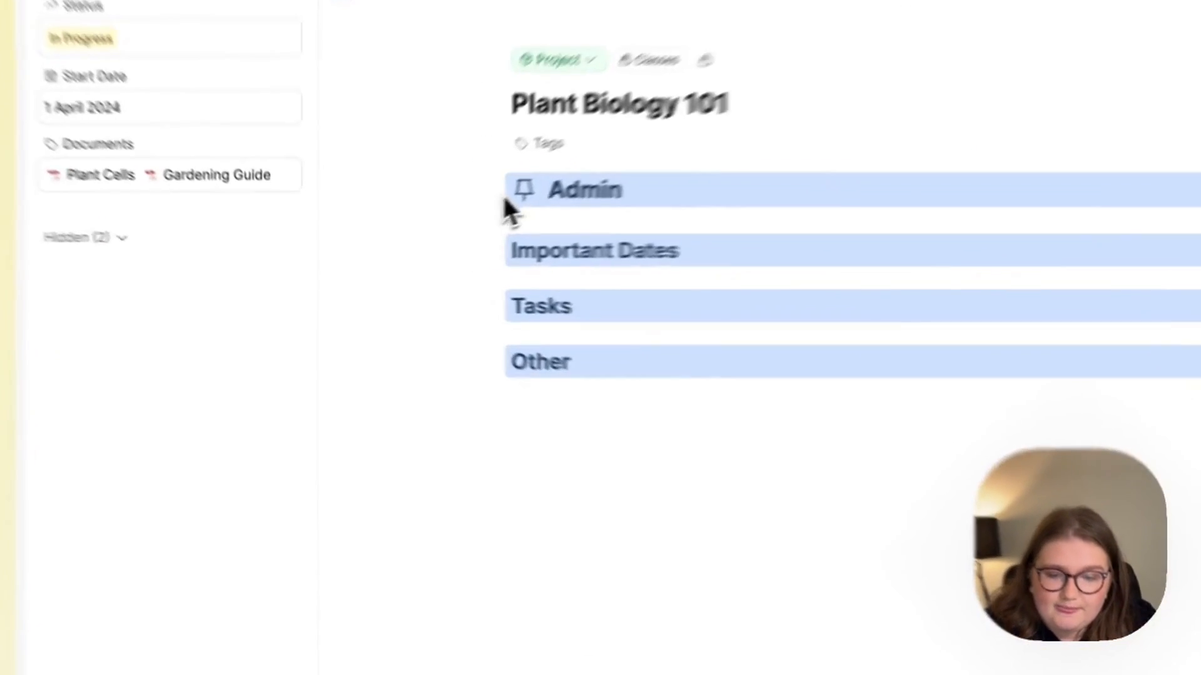
# - Group the Admin, Important Dates, Tasks and Other headings into one block
pyautogui.click(443, 216)
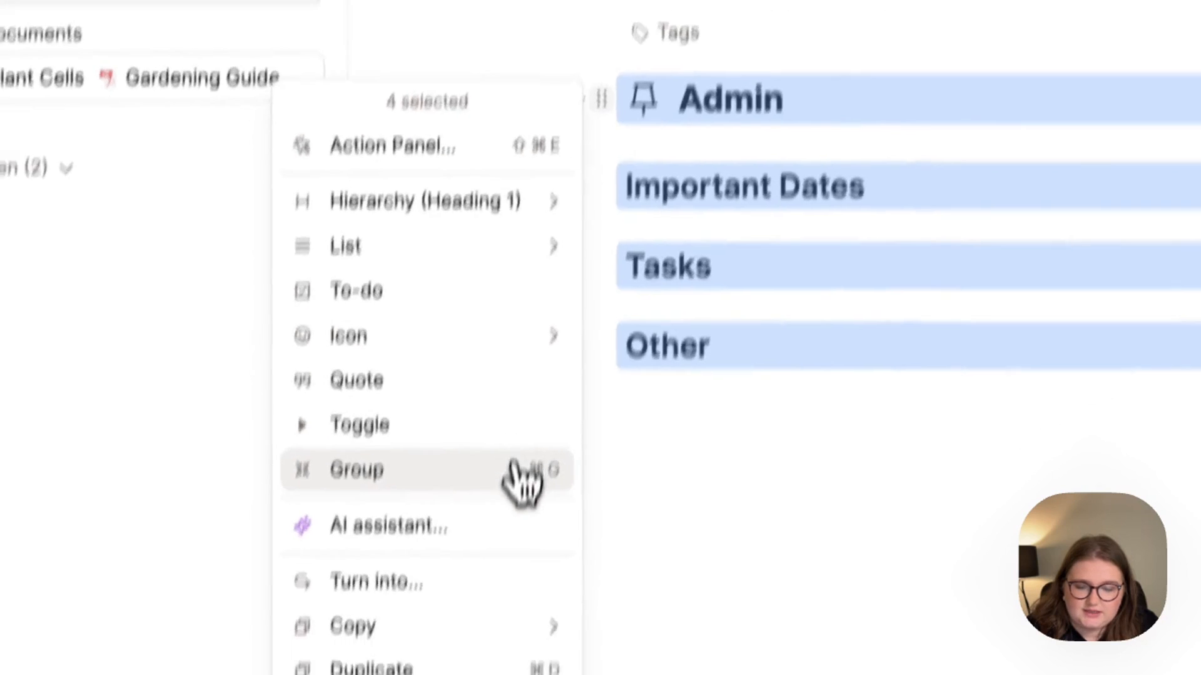
pyautogui.click(500, 520)
pyautogui.click(847, 626)
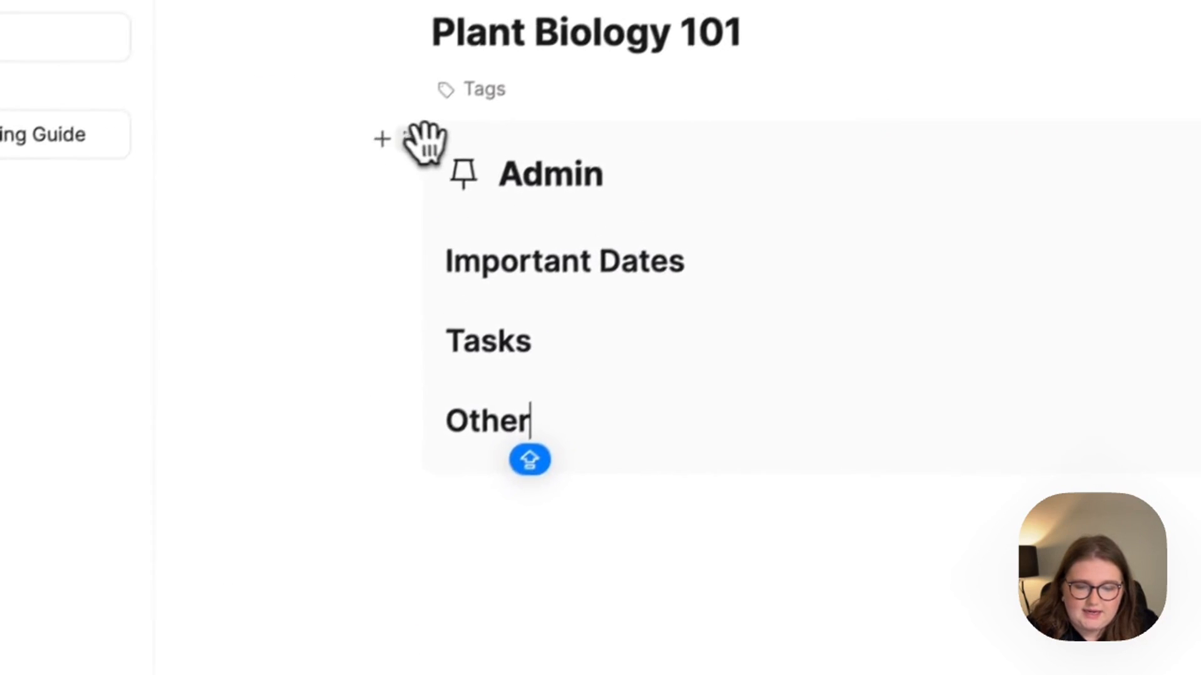
# - Give the grouped Admin block a yellow background colour
pyautogui.click(497, 50)
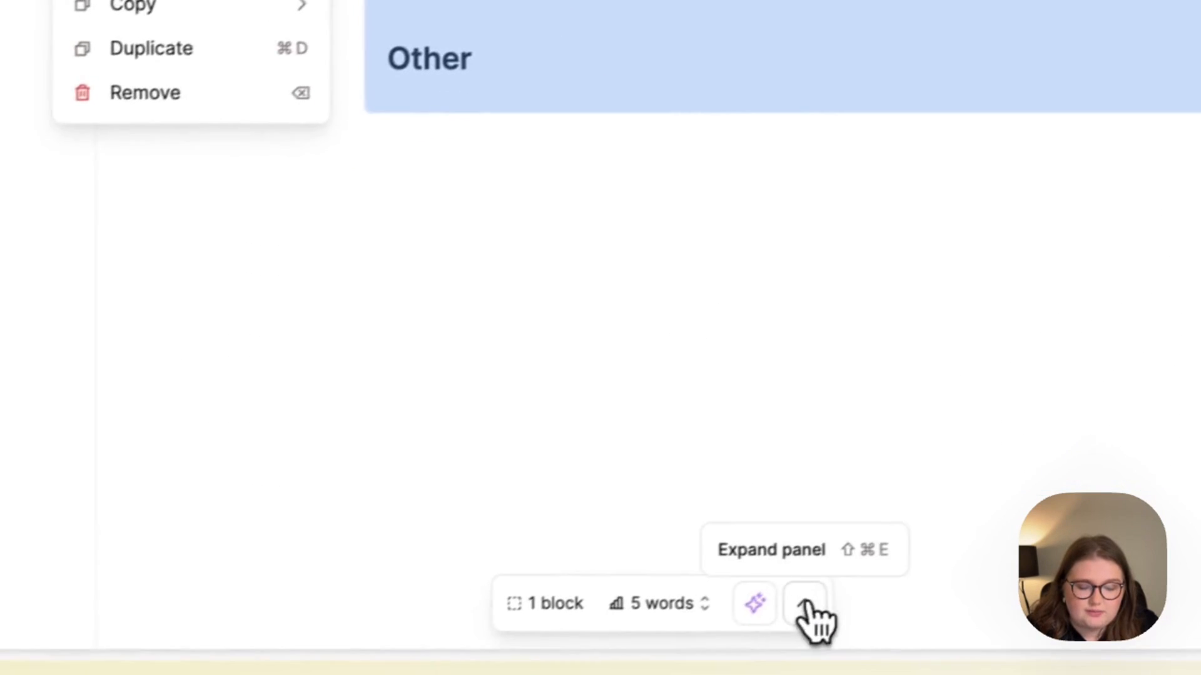
pyautogui.click(807, 604)
pyautogui.click(472, 536)
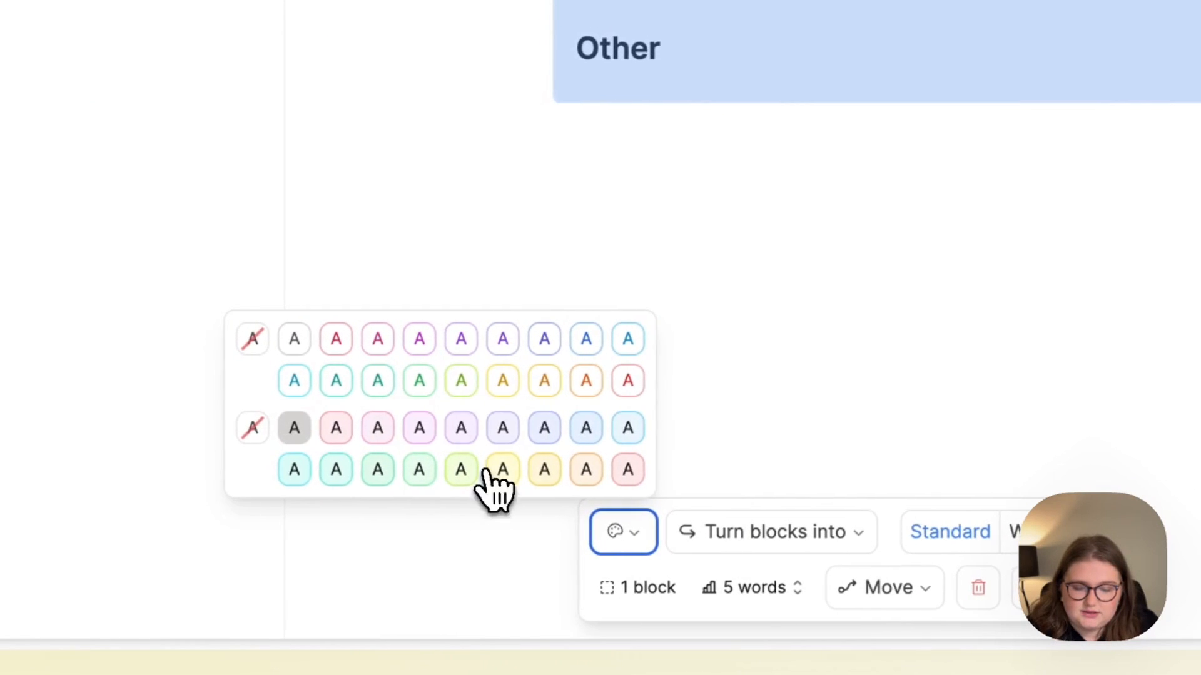
pyautogui.click(500, 470)
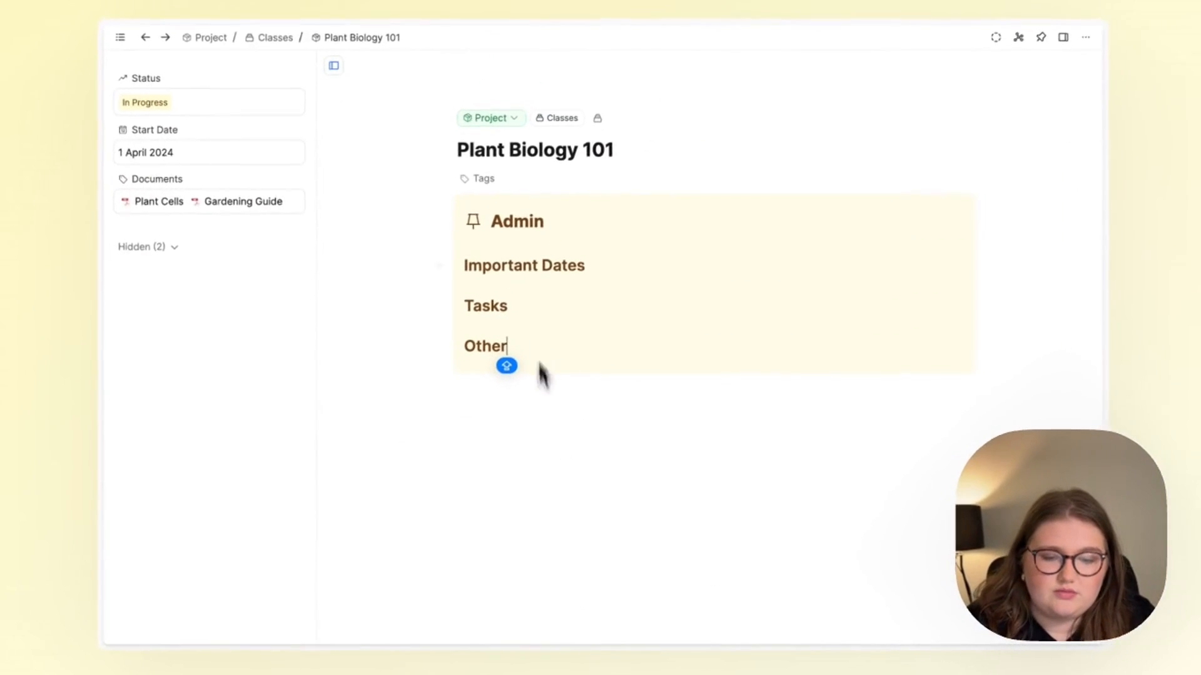
# - Turn the Important Dates, Tasks and Other headings into toggles and test an empty nested line under Important Dates
pyautogui.click(465, 265)
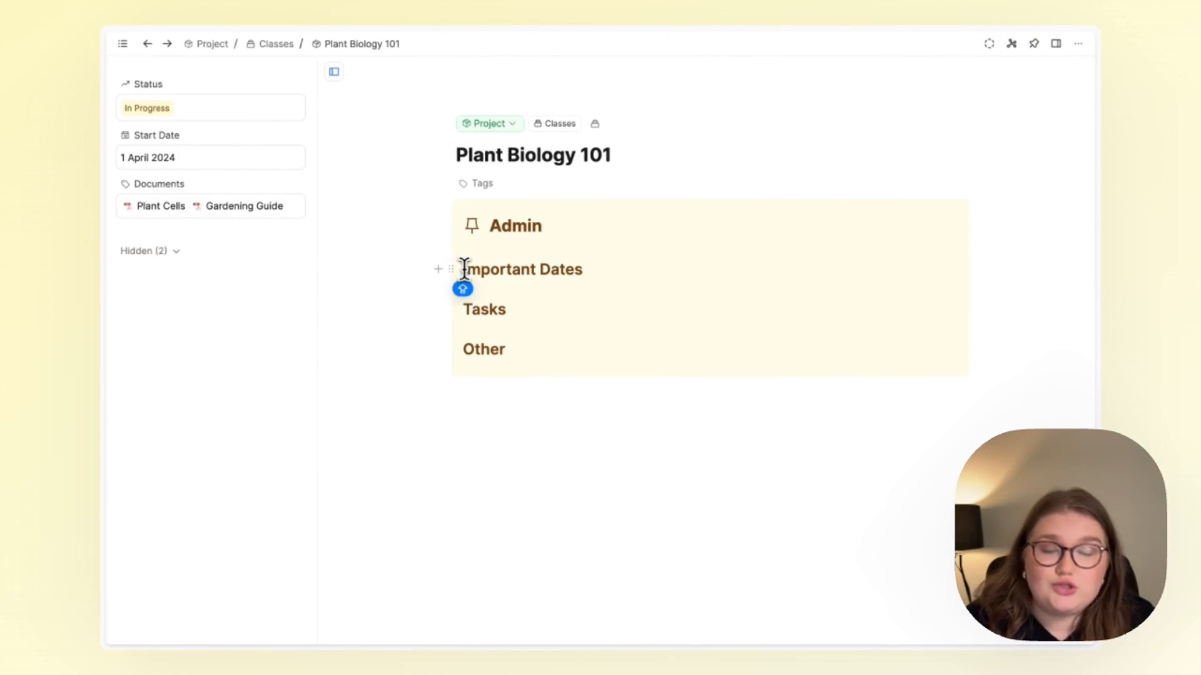
pyautogui.click(742, 205)
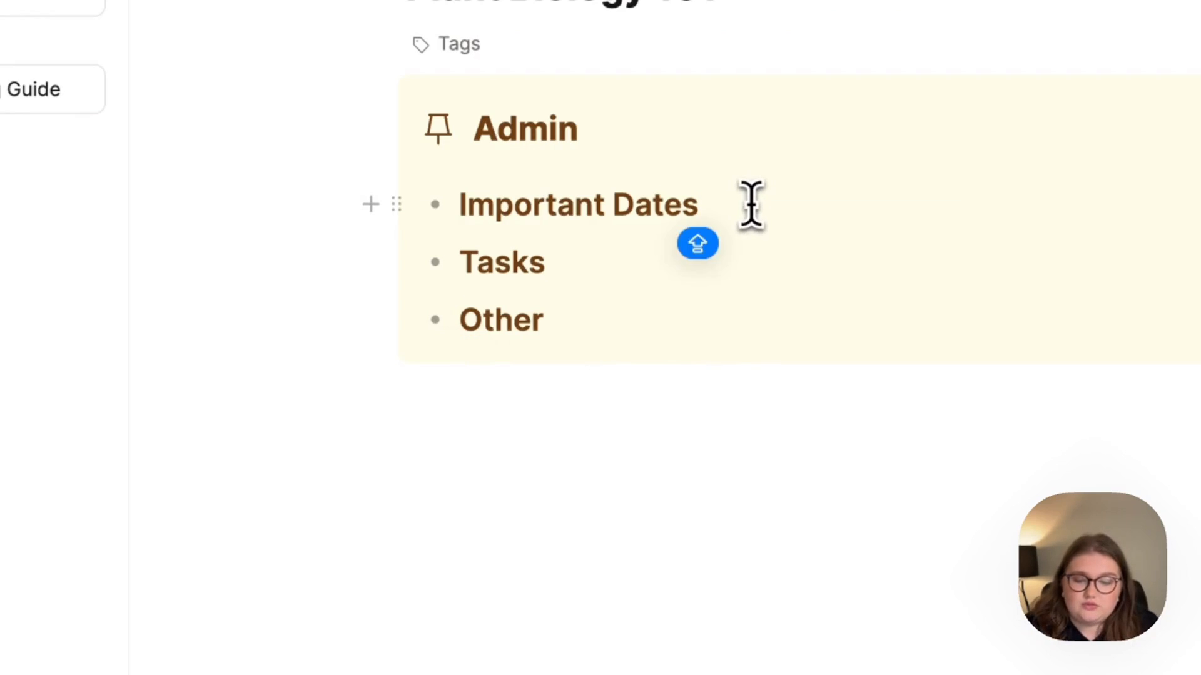
pyautogui.press('Return')
pyautogui.press('Tab')
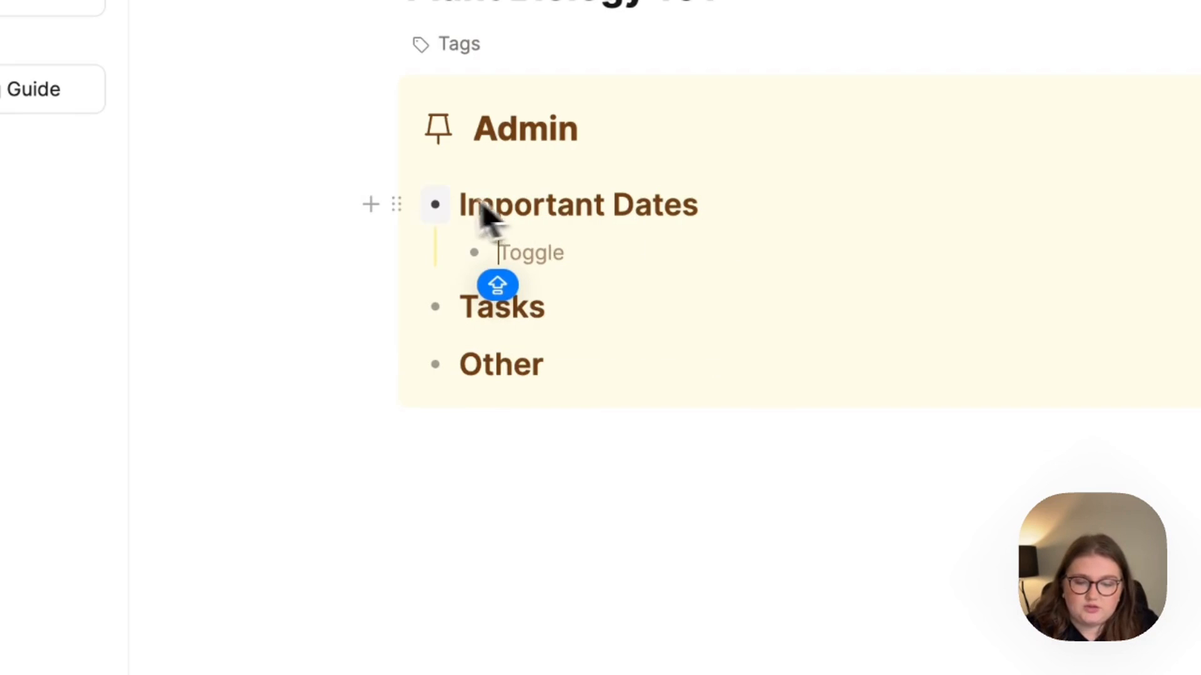
pyautogui.click(433, 208)
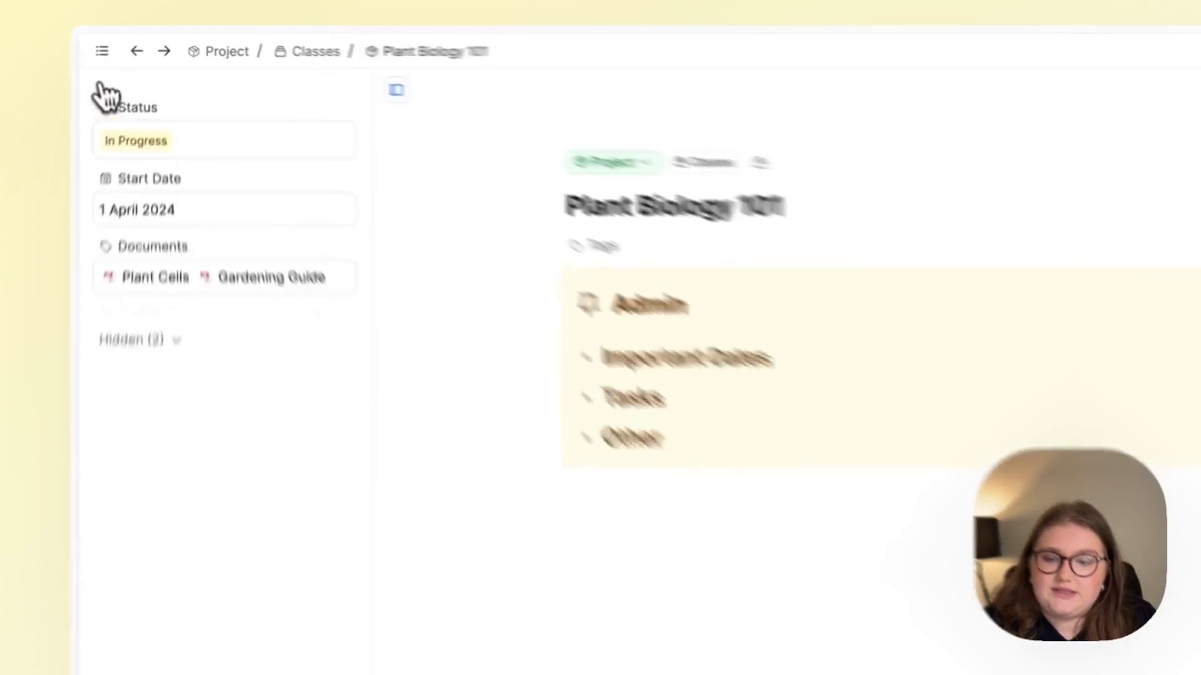
# - In the Editor settings, try the Toggle option for the toggle style and switch it back to Bullet
pyautogui.click(102, 51)
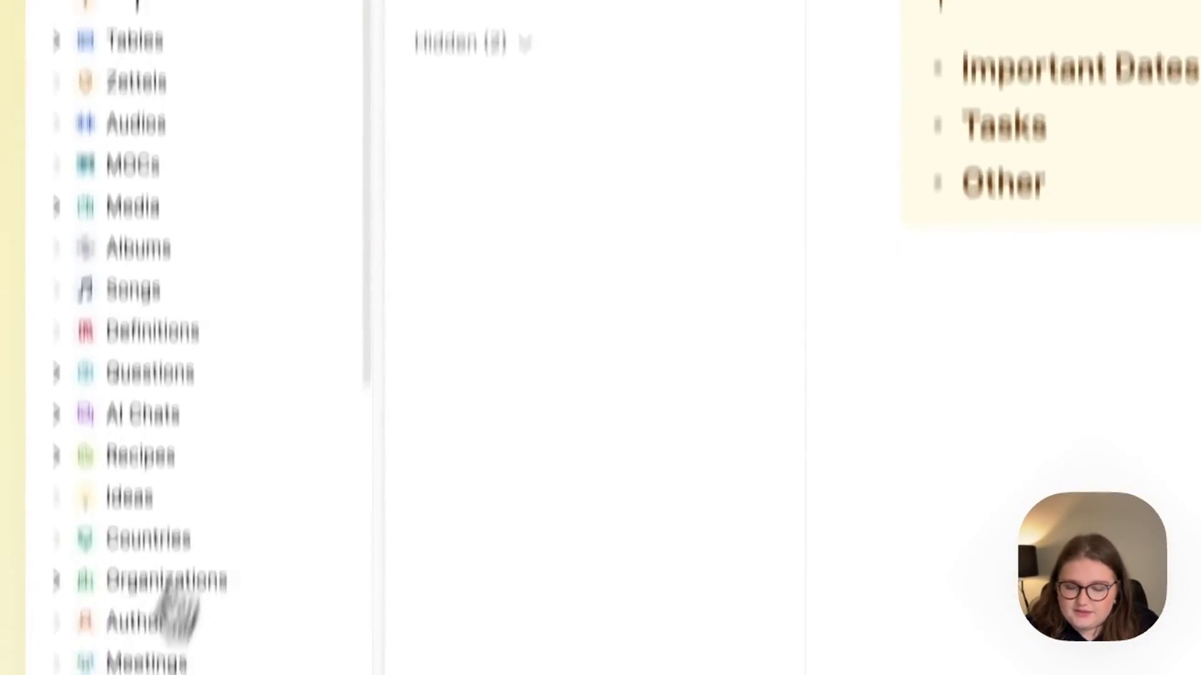
pyautogui.click(56, 635)
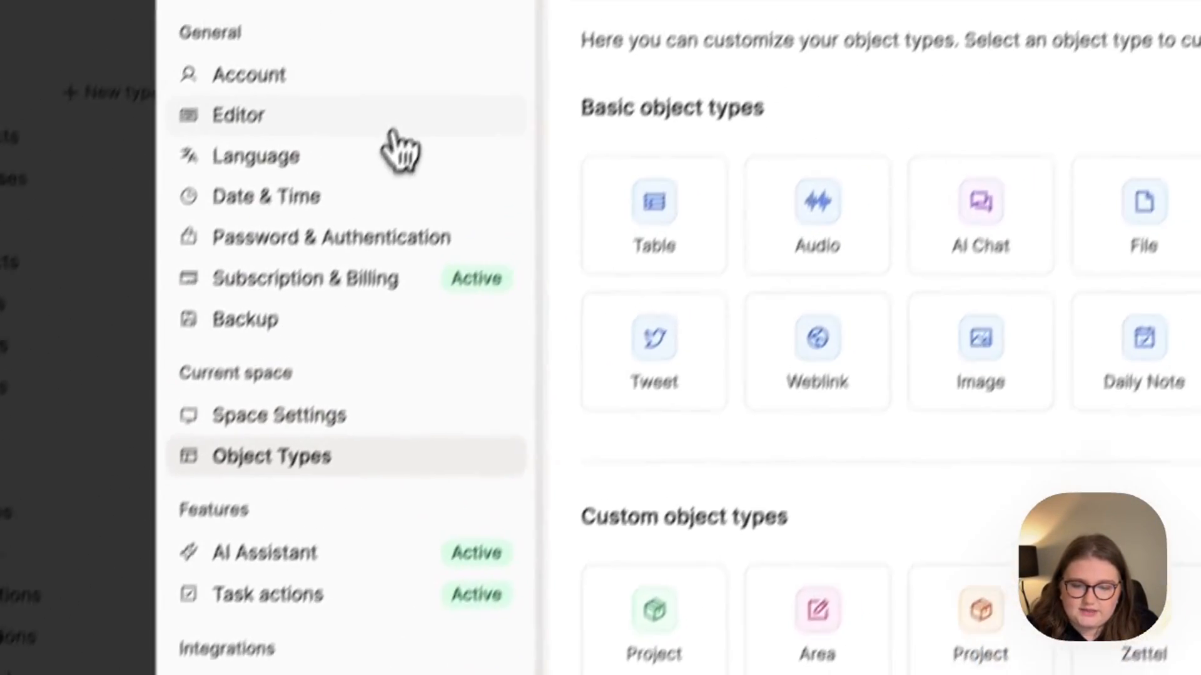
pyautogui.click(353, 172)
pyautogui.scroll(-5, 772, 460)
pyautogui.scroll(-5, 775, 466)
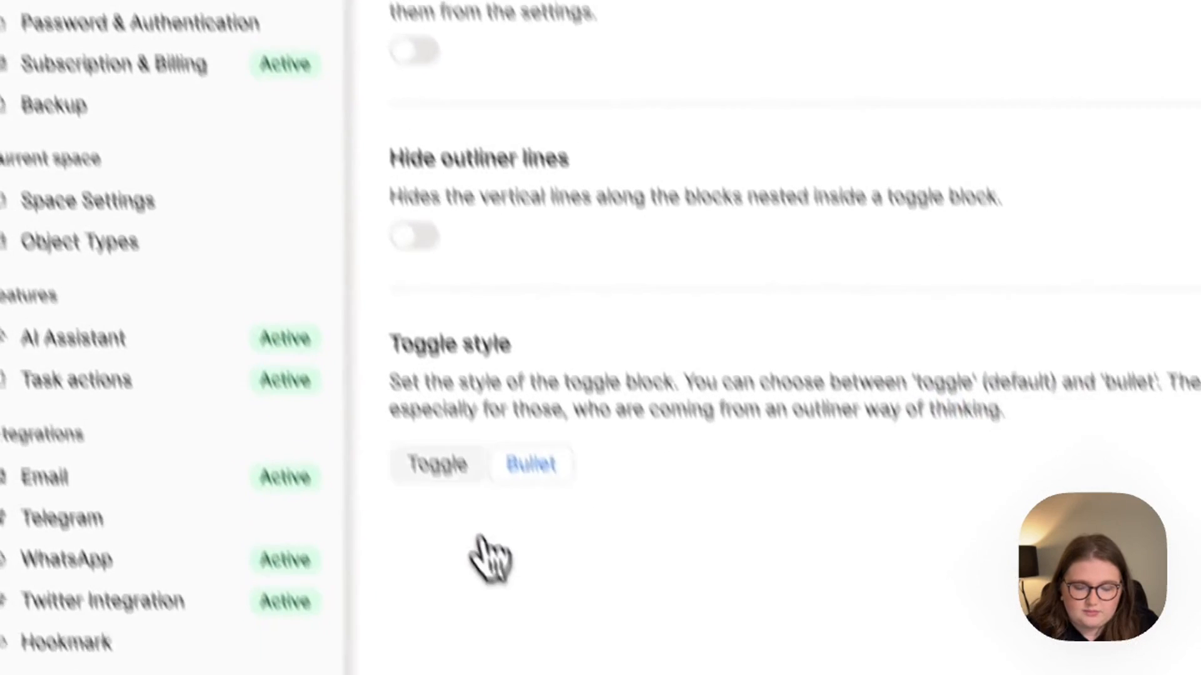
pyautogui.click(393, 389)
pyautogui.click(998, 199)
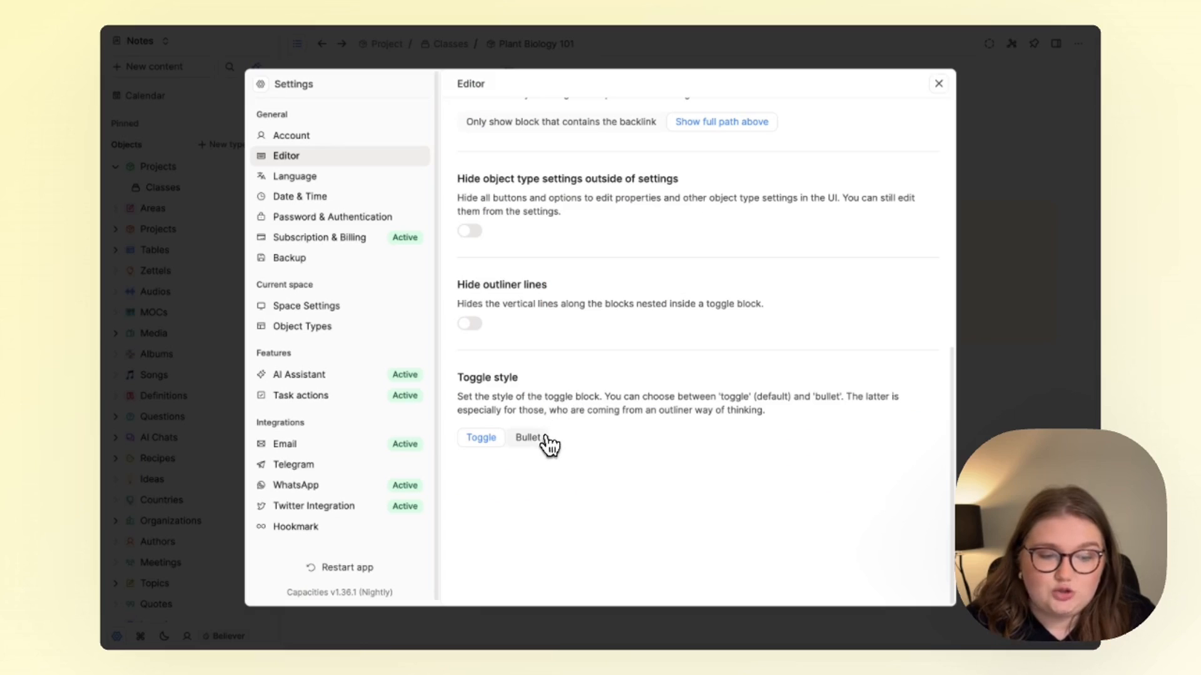
pyautogui.click(543, 438)
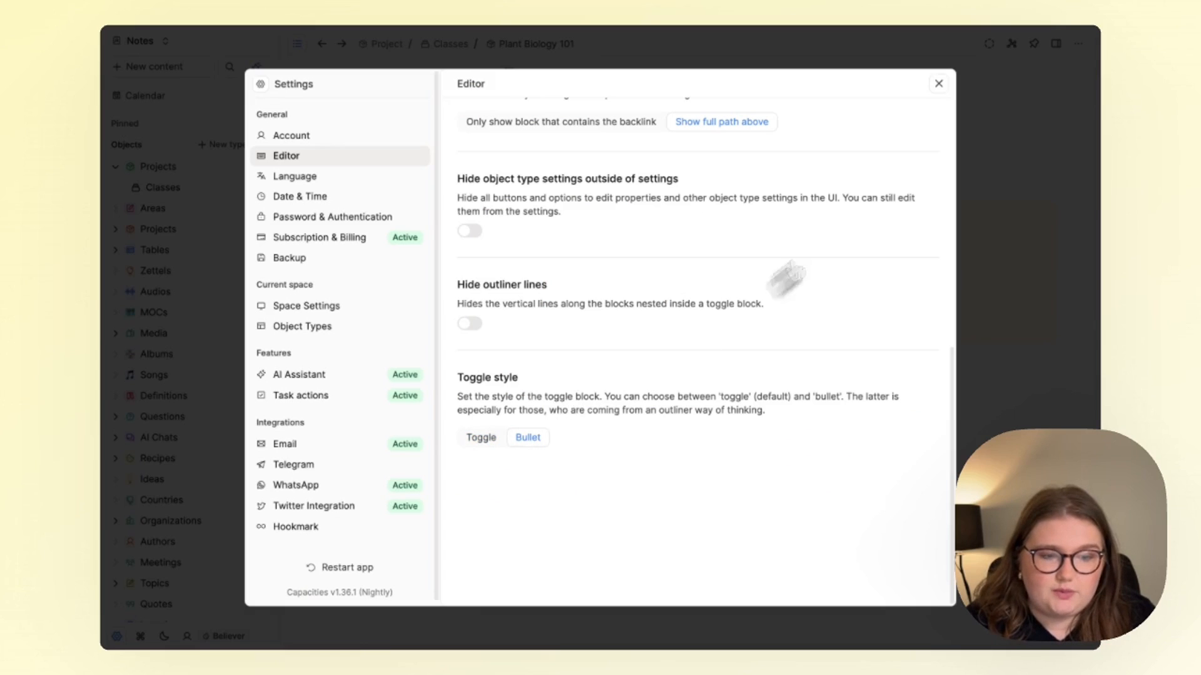
pyautogui.click(938, 83)
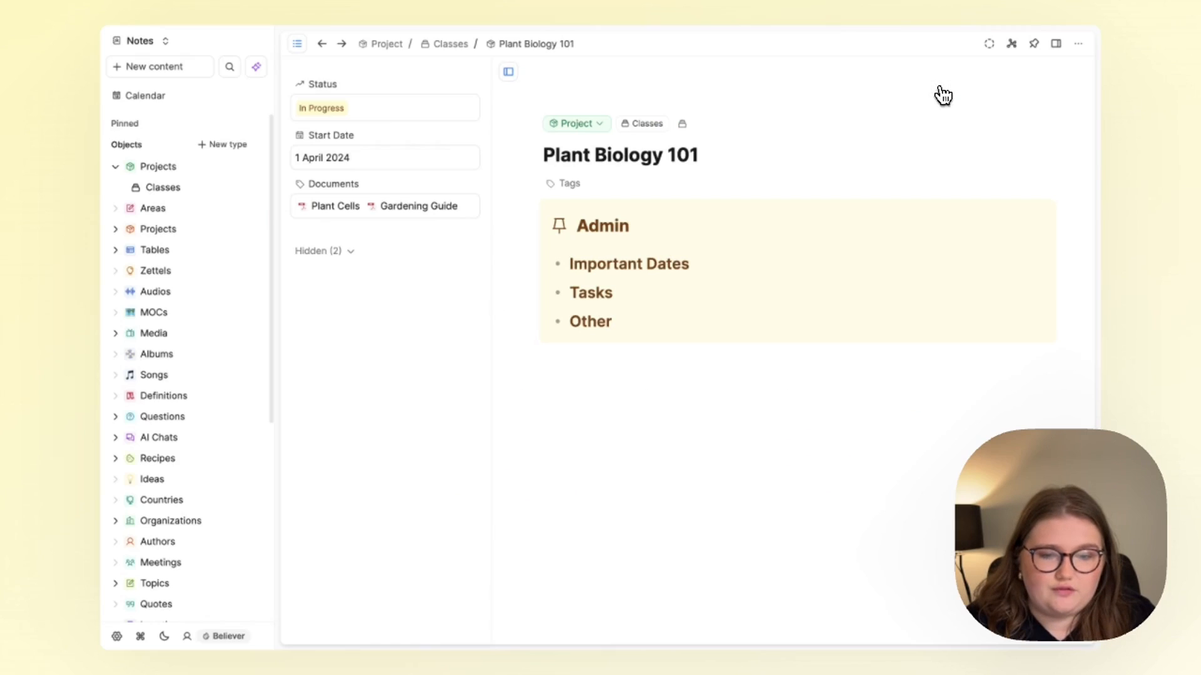
pyautogui.click(298, 43)
# - Try an empty nested toggle under Important Dates and remove it again
pyautogui.click(613, 265)
pyautogui.press('Return')
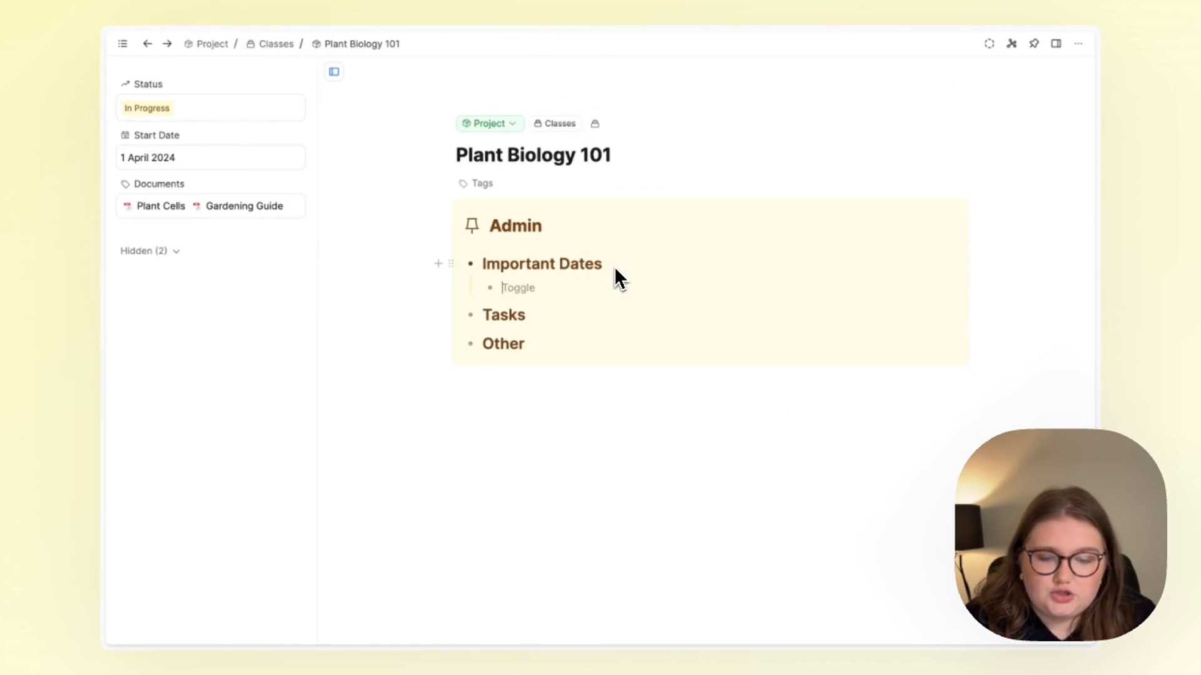
pyautogui.press('BackSpace')
pyautogui.press('BackSpace')
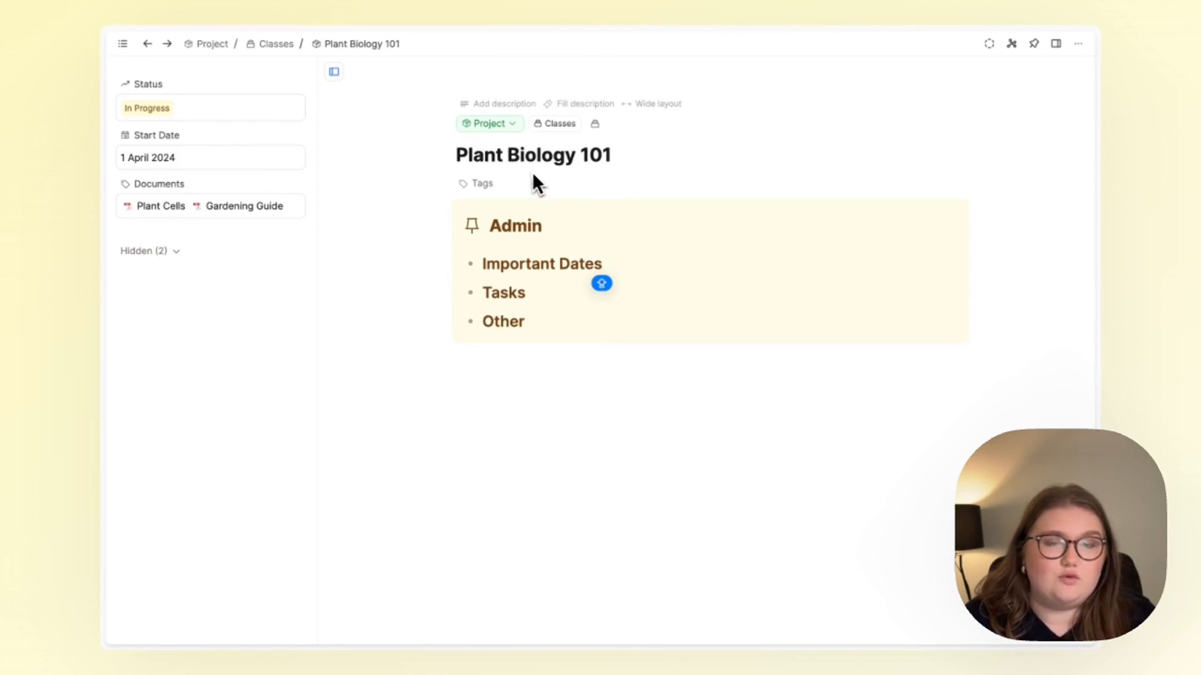
# - Copy the whole Admin block and paste it into the body of a new Project template
pyautogui.click(573, 328)
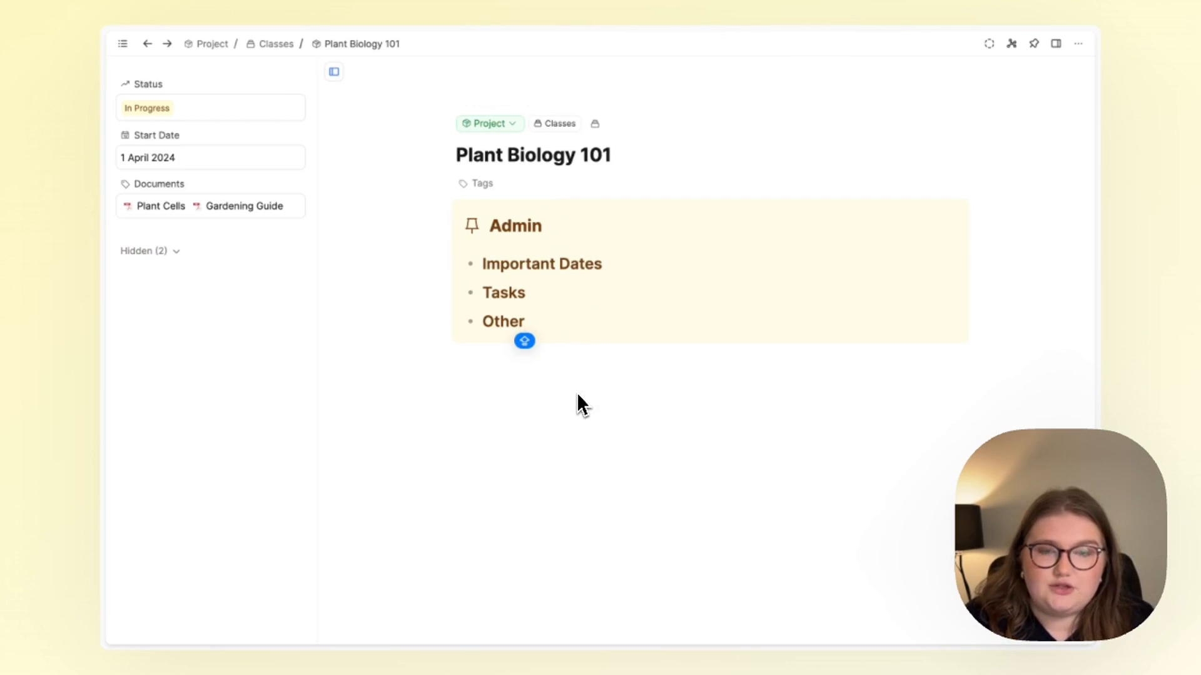
pyautogui.moveTo(588, 441); pyautogui.dragTo(448, 204)
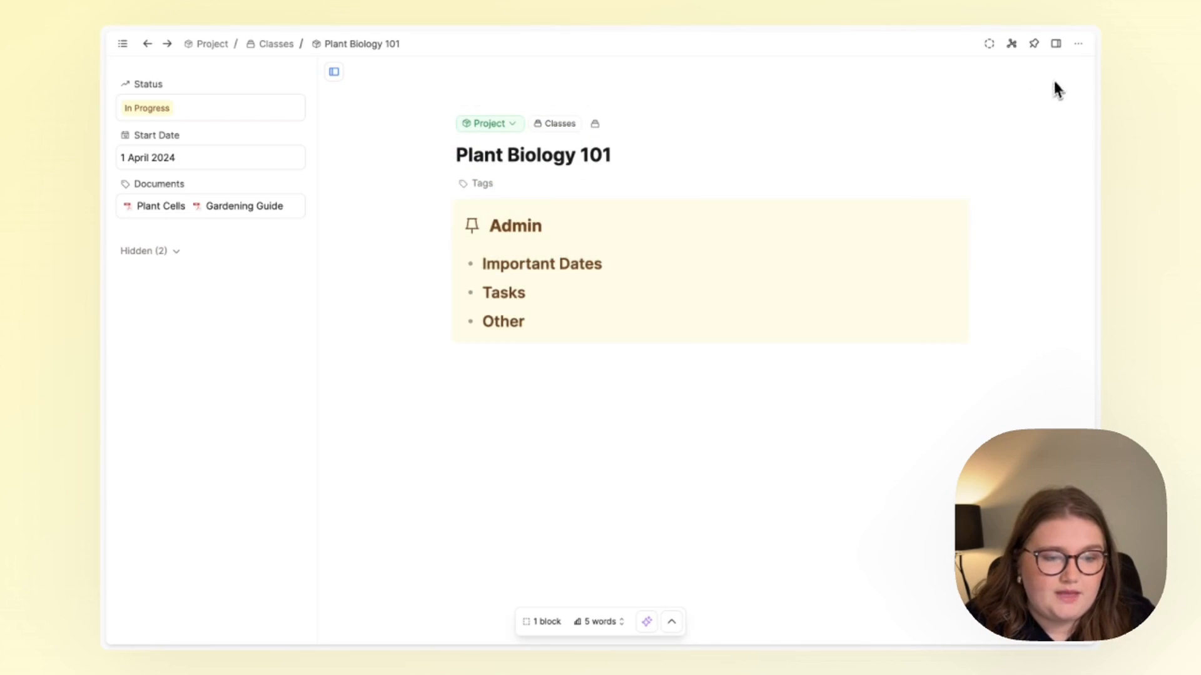
pyautogui.click(1079, 43)
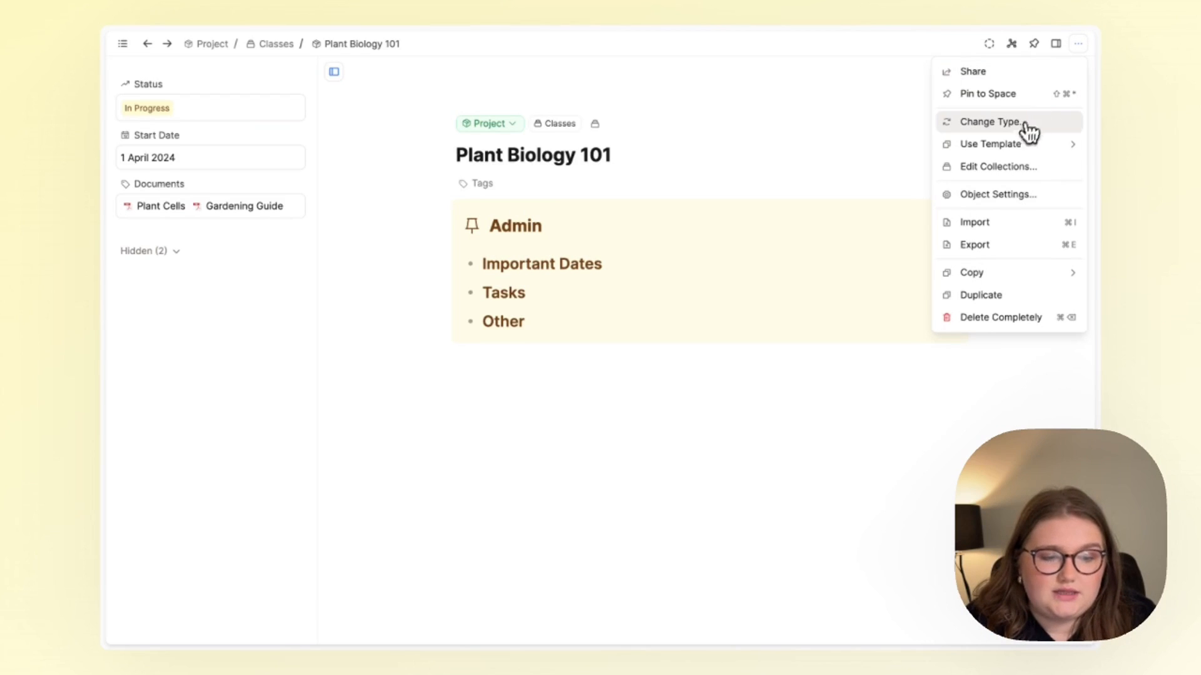
pyautogui.moveTo(1023, 146)
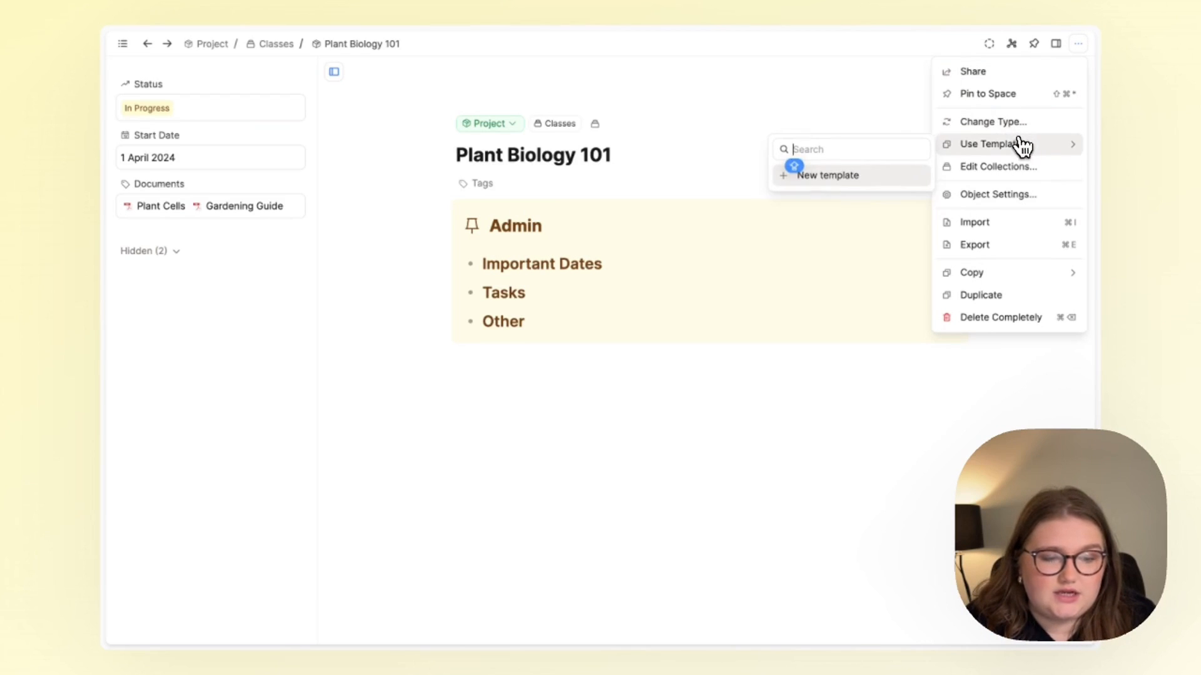
pyautogui.click(838, 183)
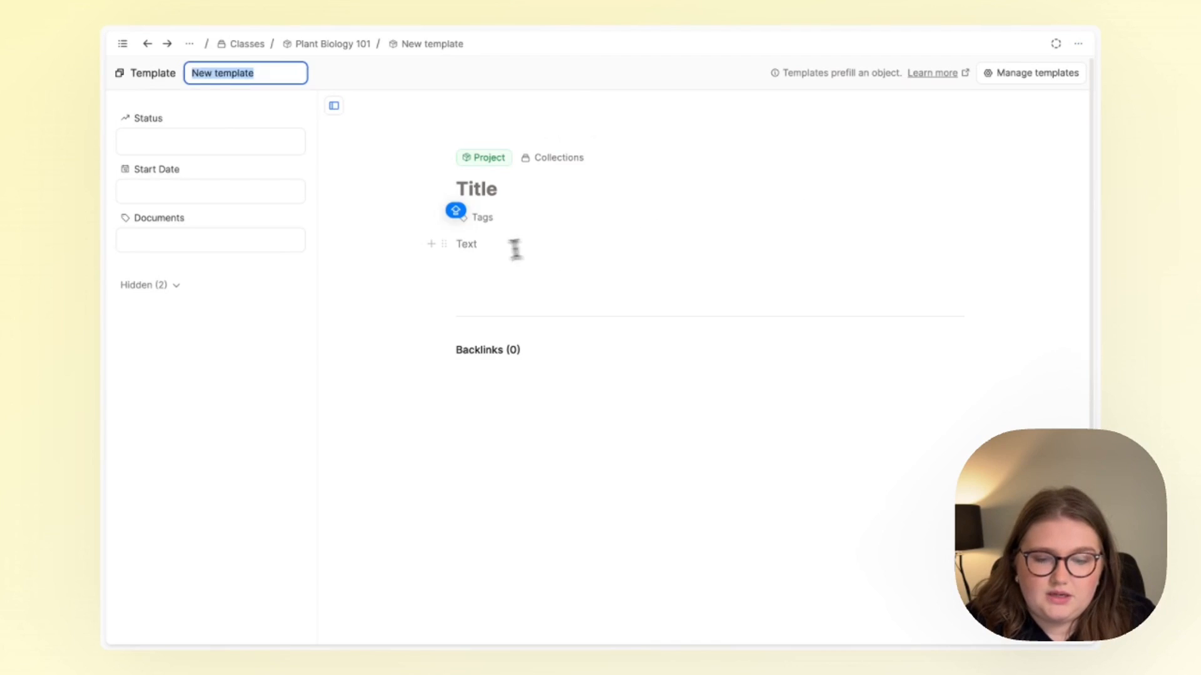
pyautogui.click(486, 245)
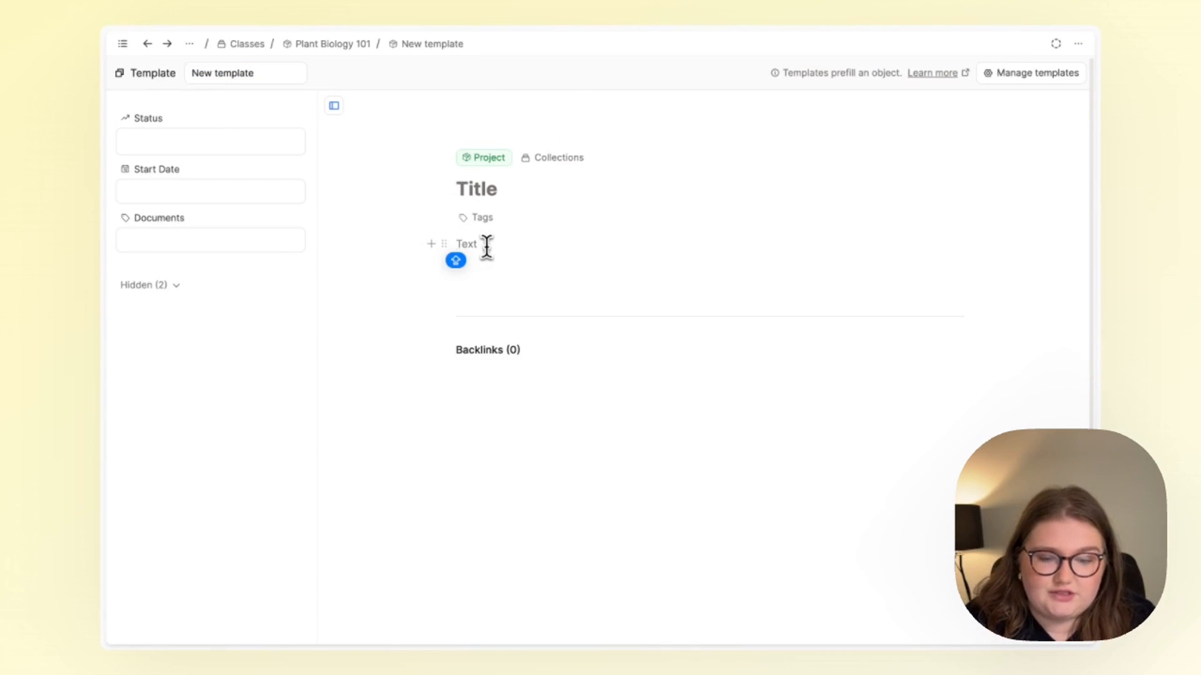
pyautogui.hotkey('ctrl', 'v')
pyautogui.click(492, 383)
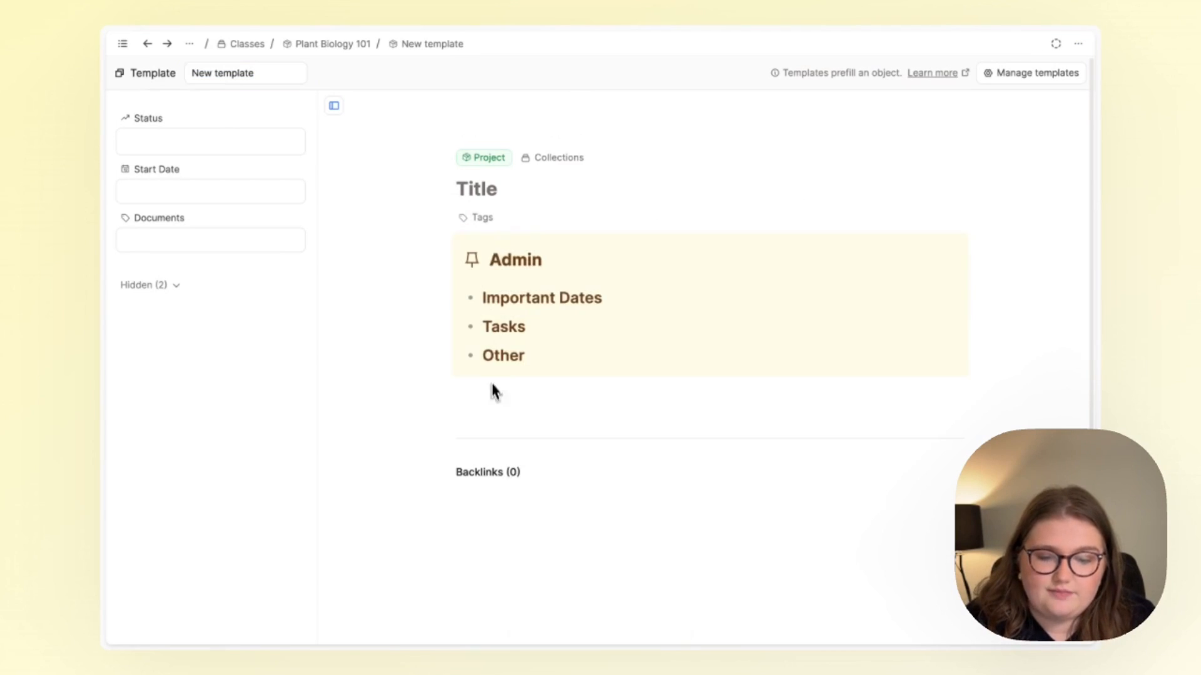
# - Assign the template to the Classes collection
pyautogui.click(561, 163)
pyautogui.click(568, 207)
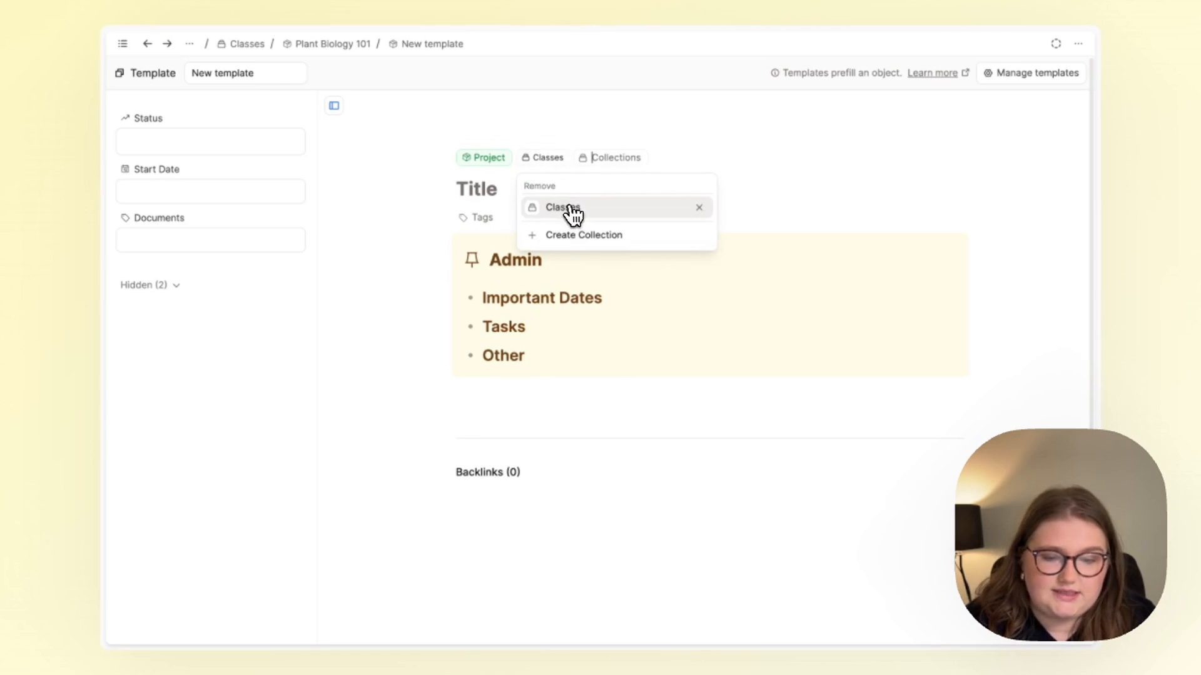
pyautogui.click(351, 374)
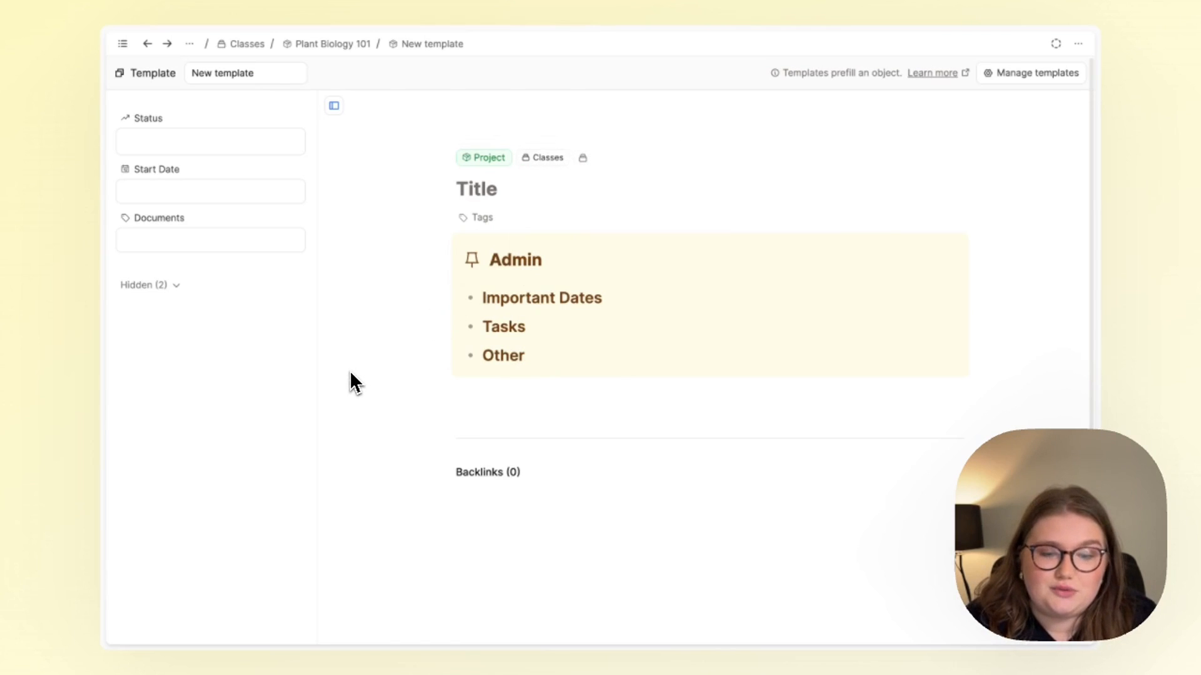
# - Name the template New Class
pyautogui.tripleClick(264, 81)
pyautogui.write('nEW')
pyautogui.press('BackSpace')
pyautogui.press('BackSpace')
pyautogui.press('BackSpace')
pyautogui.write('New Co')
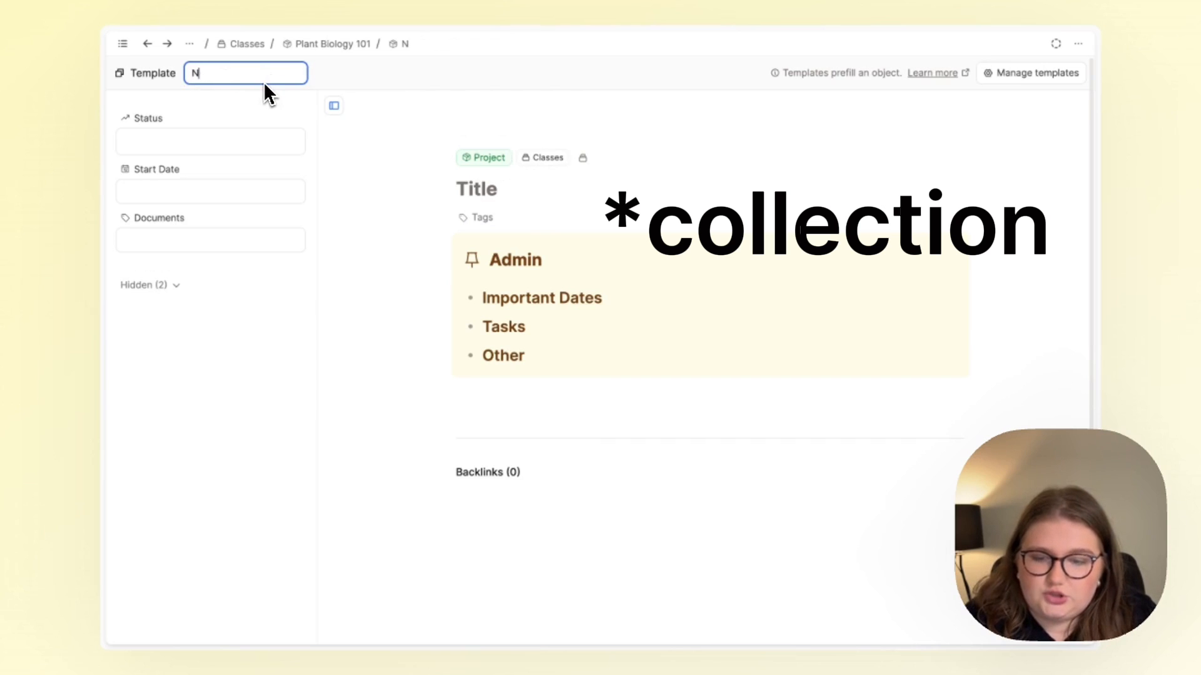
pyautogui.press('BackSpace')
pyautogui.write('lass')
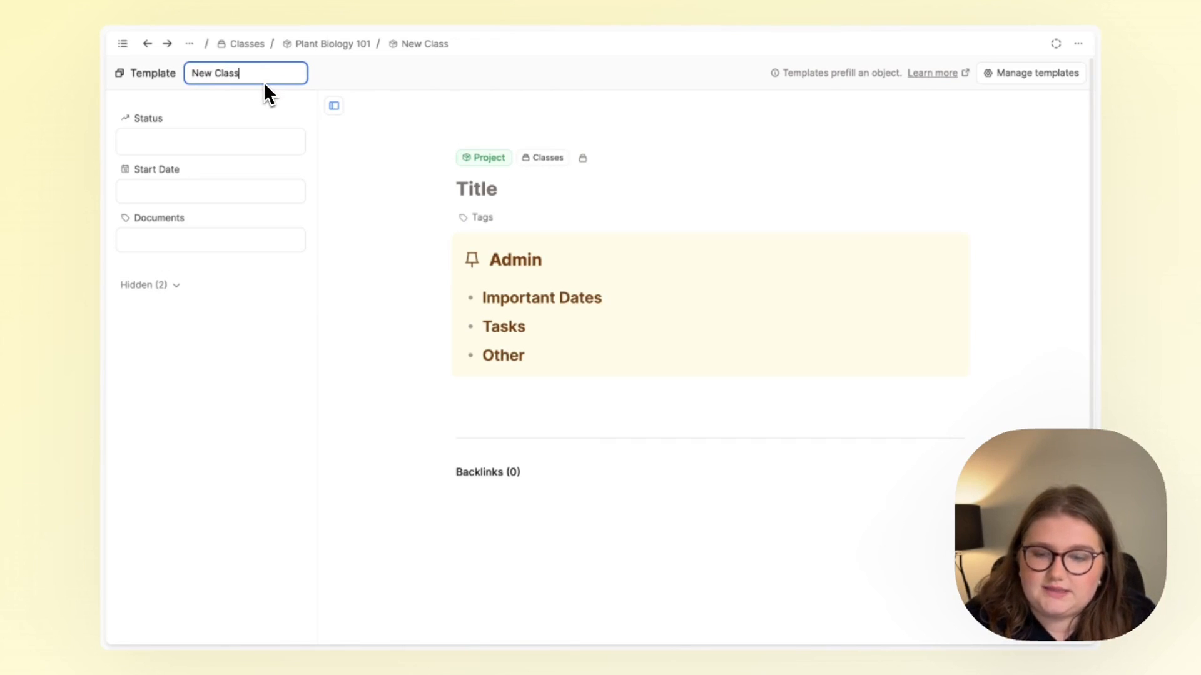
pyautogui.write('e')
pyautogui.press('BackSpace')
pyautogui.click(379, 206)
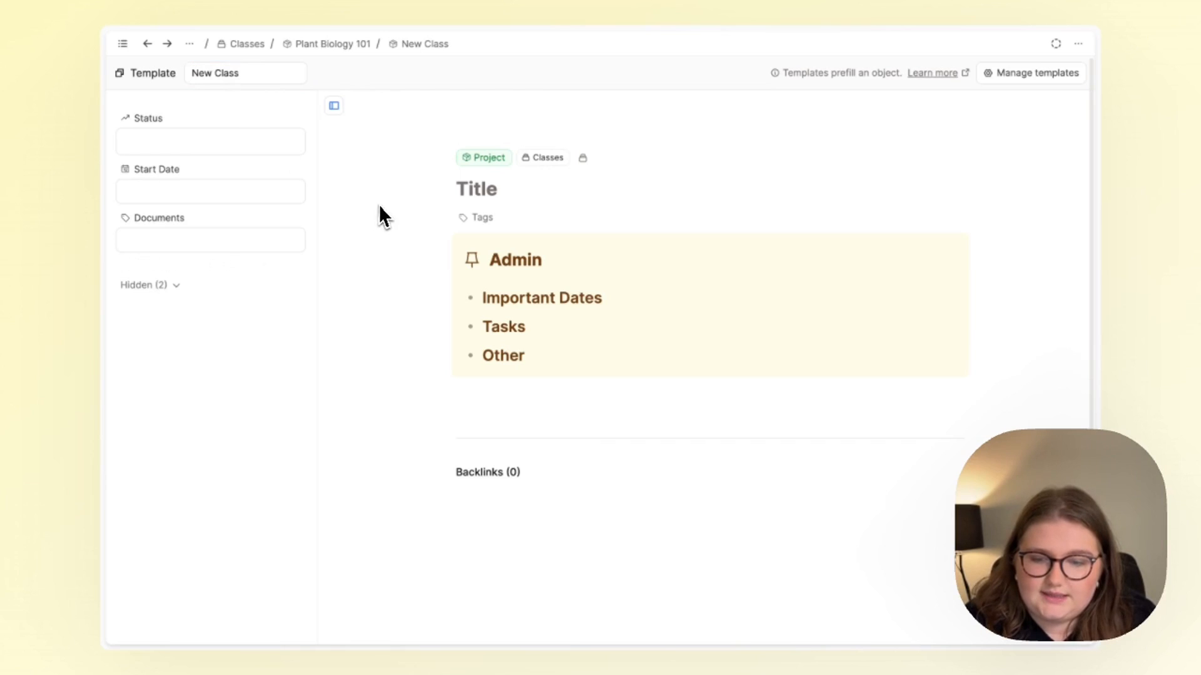
# - Create a new project in the Classes collection and apply the New Class template to it
pyautogui.click(340, 45)
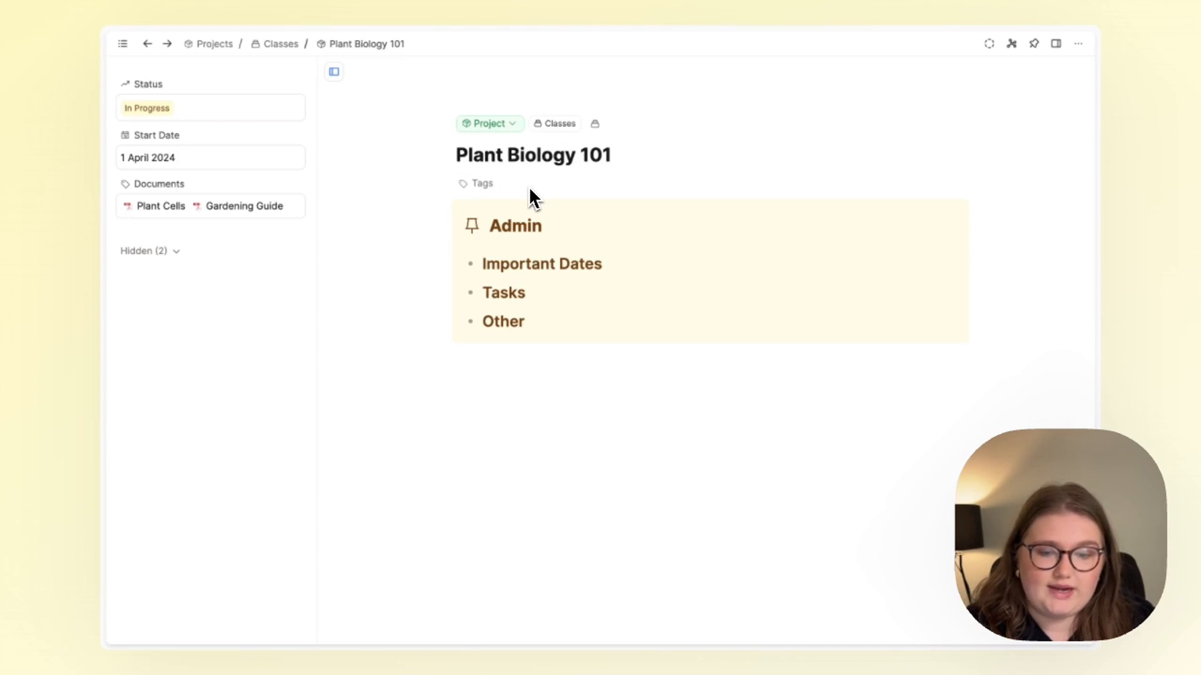
pyautogui.click(554, 126)
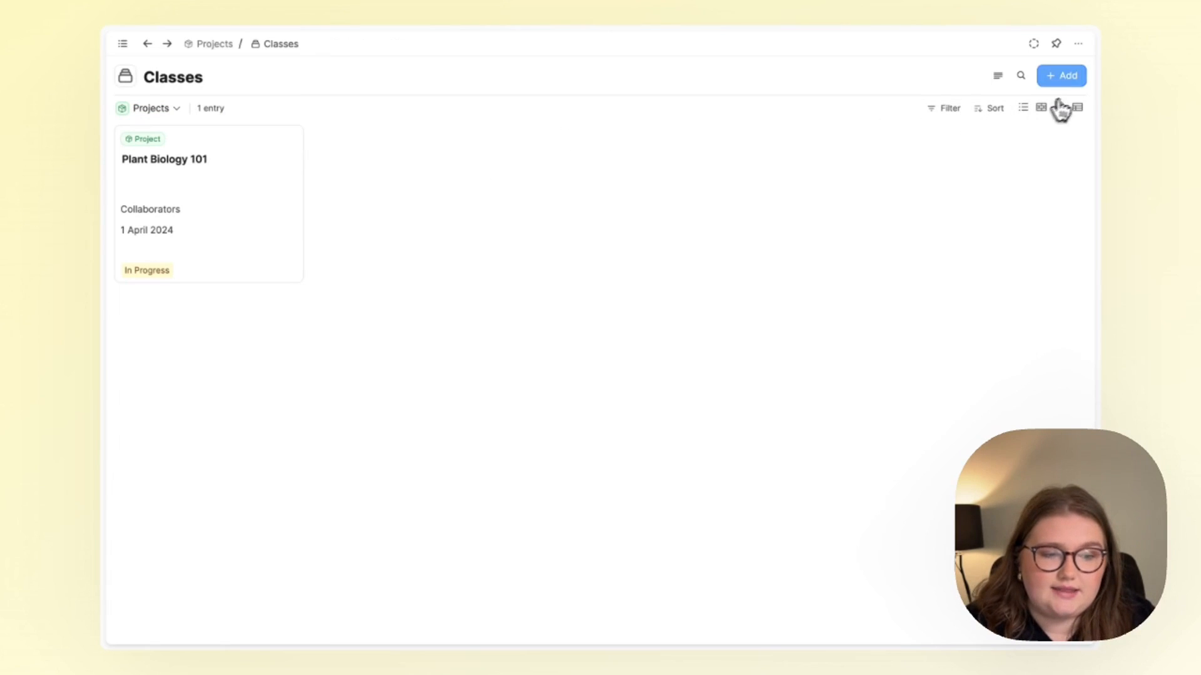
pyautogui.click(1077, 87)
pyautogui.click(1030, 137)
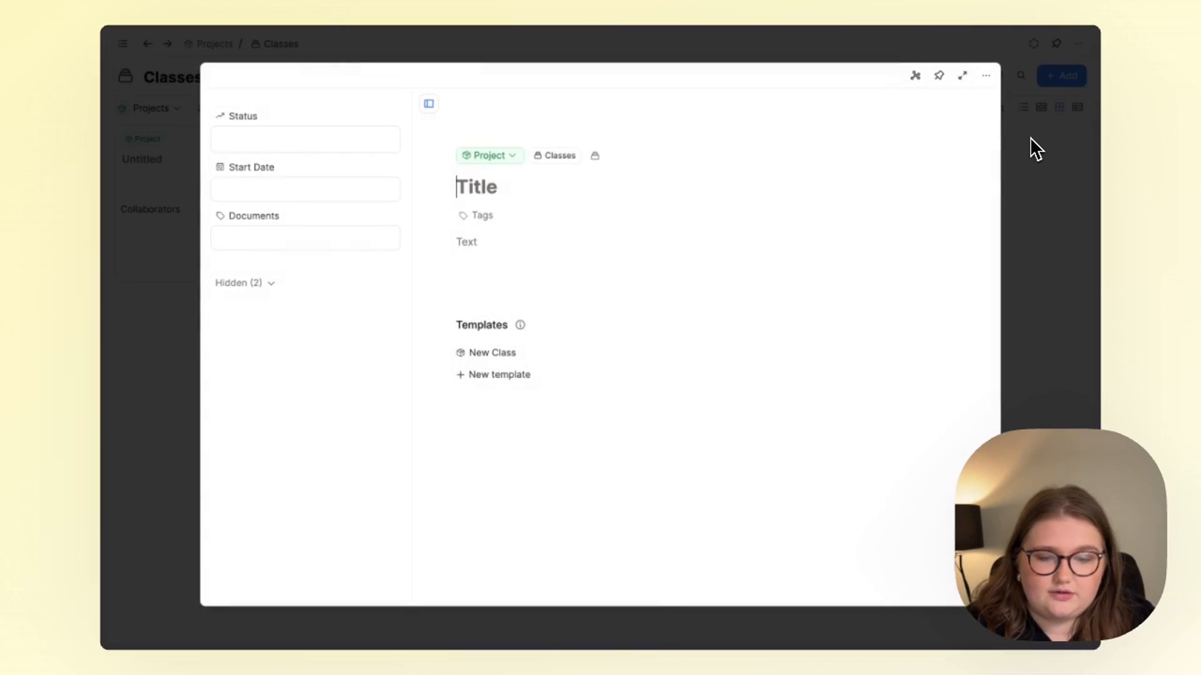
pyautogui.click(518, 357)
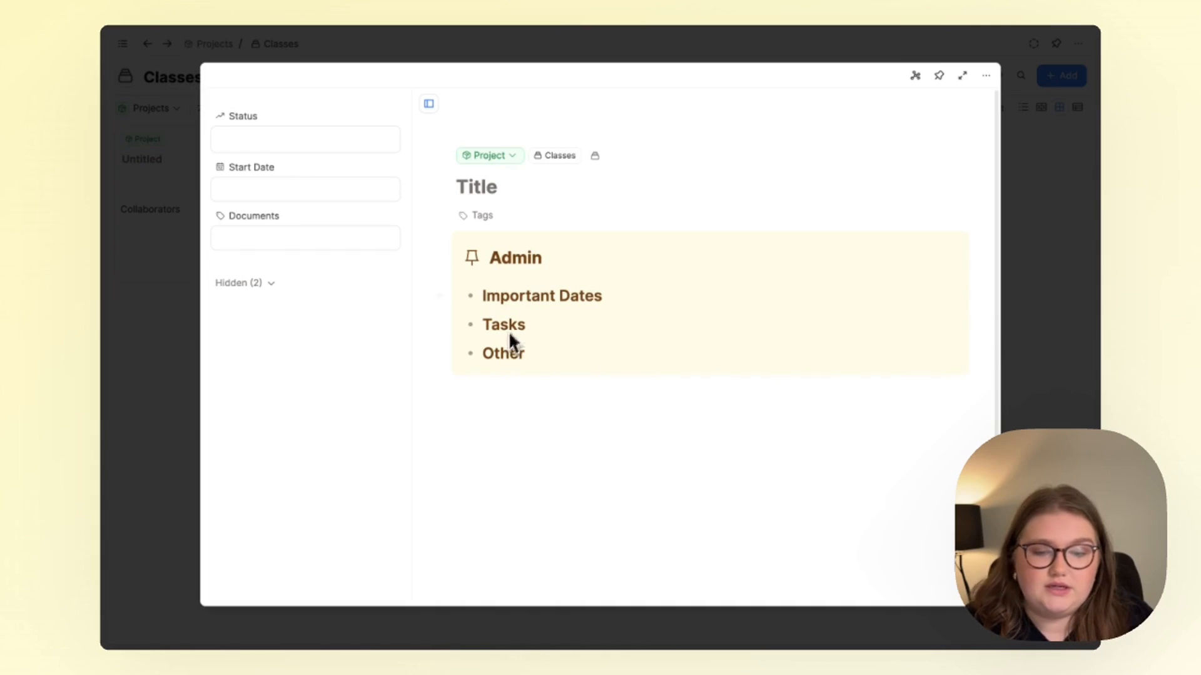
# - Title the new project Gardening 101 and link Beginner's Guide to Gardening and Gardening Guide as its documents
pyautogui.click(496, 187)
pyautogui.write('Gardening 101')
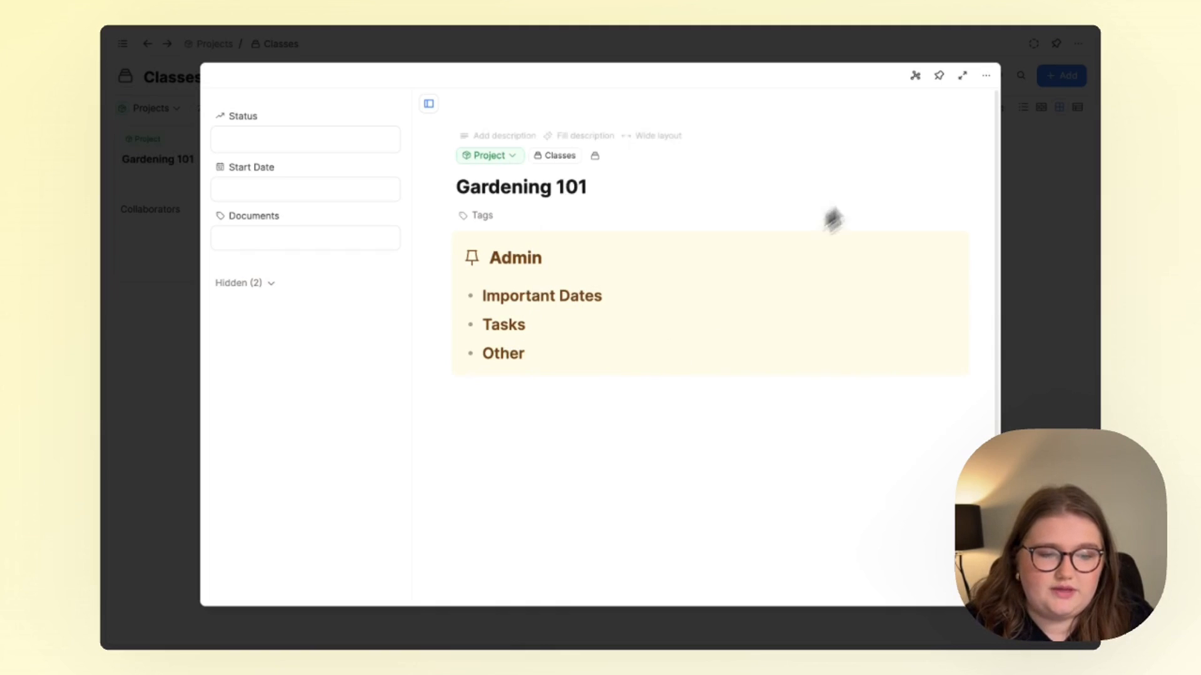
pyautogui.click(243, 241)
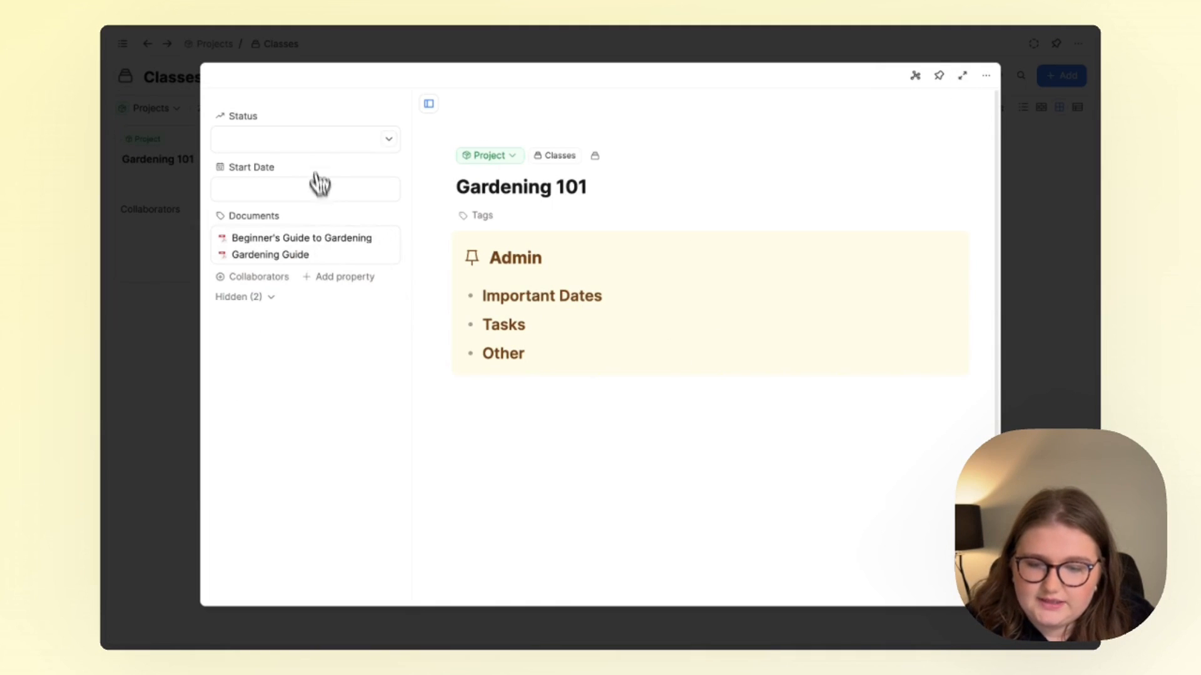
# - Set the Gardening 101 status to In Progress and its start date to 8 April 2024, and close the project
pyautogui.click(302, 139)
pyautogui.write('in prog')
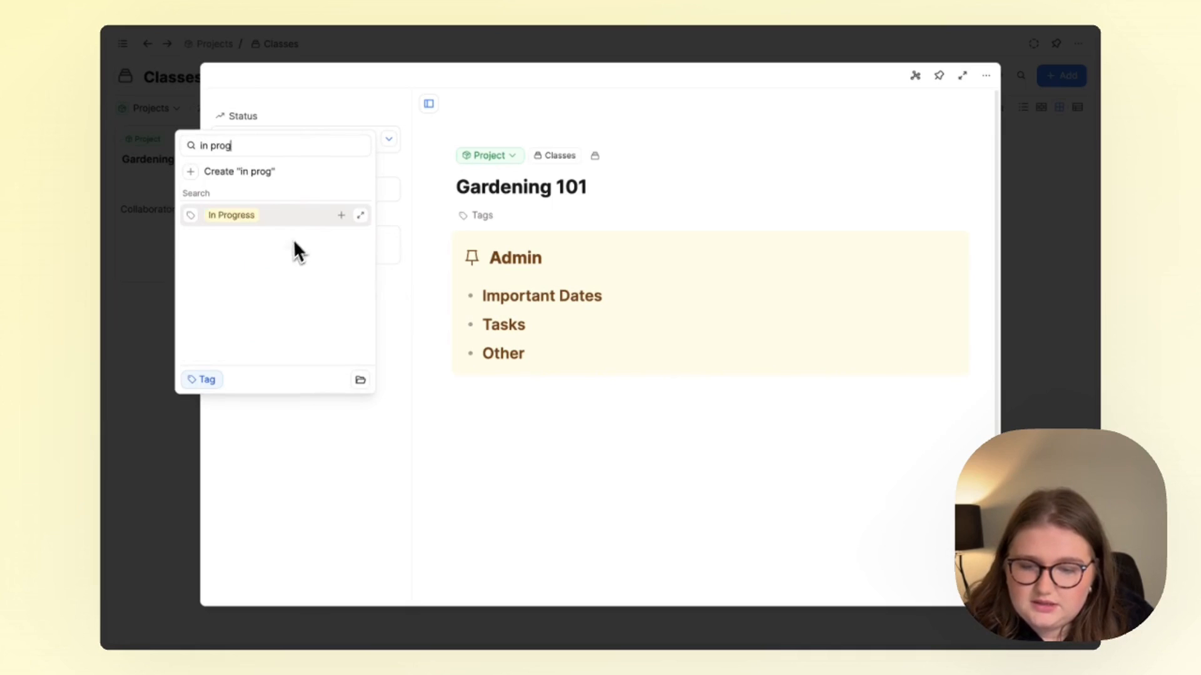
pyautogui.click(273, 215)
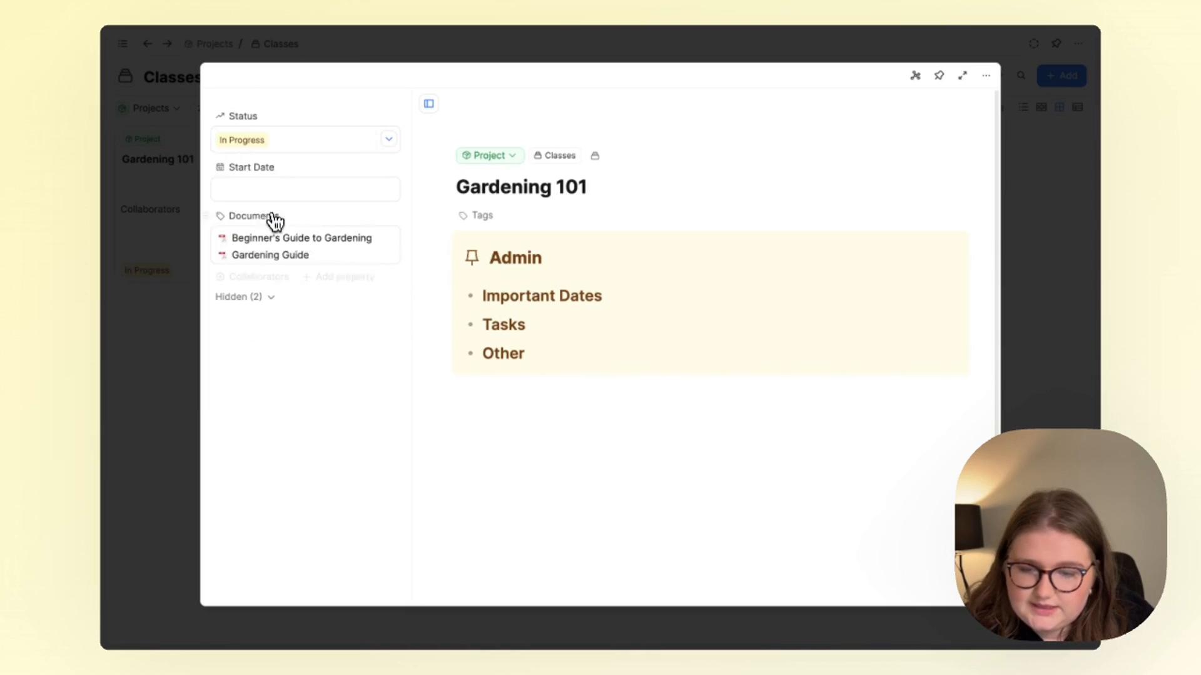
pyautogui.click(393, 189)
pyautogui.click(230, 302)
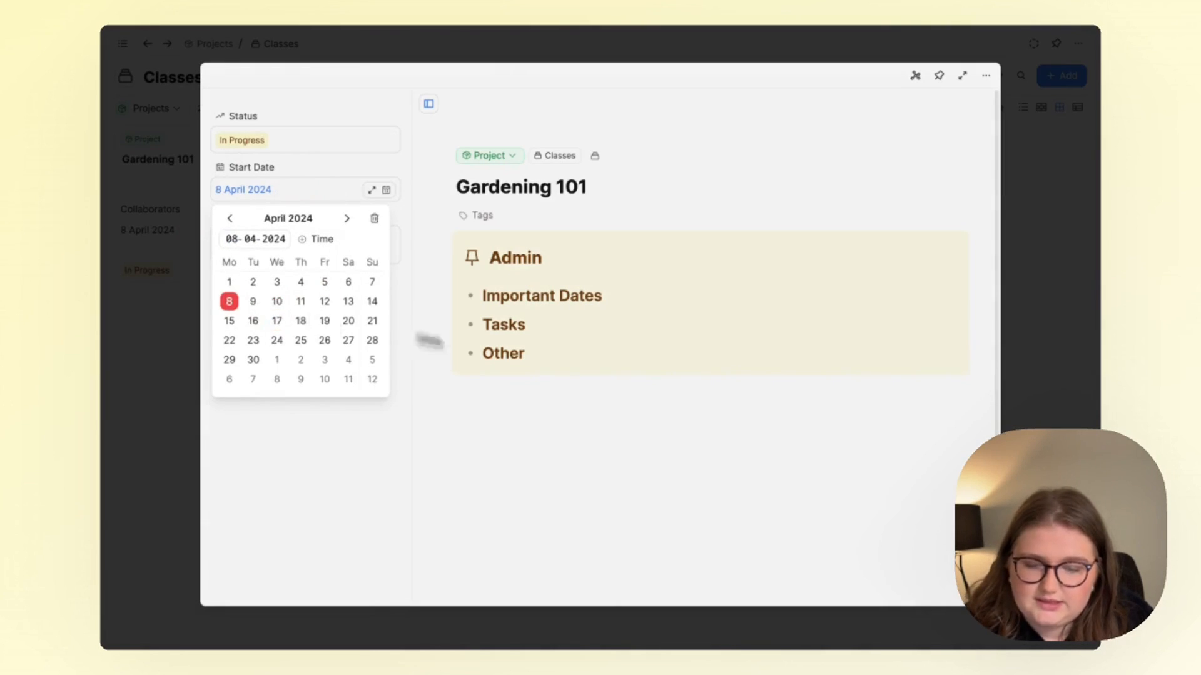
pyautogui.click(429, 342)
pyautogui.click(1057, 132)
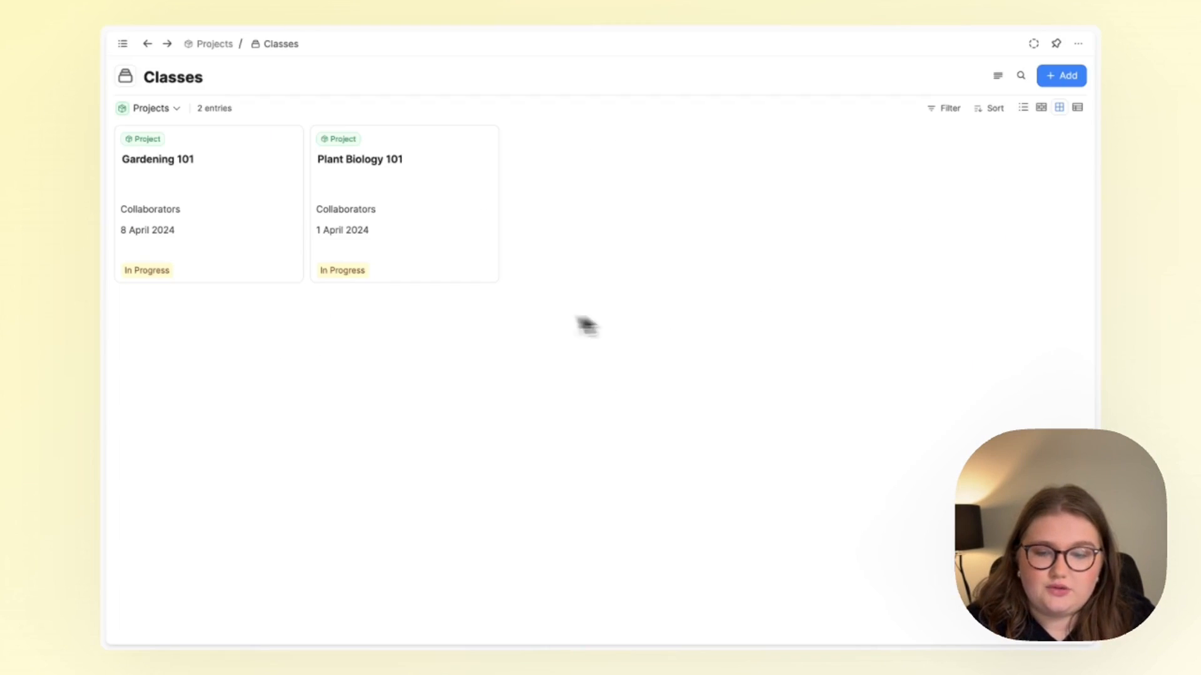
# - Open the Plant Biology 101 project at full size and add "exam on 31 May 2024" under Important Dates, with the date as a linked date
pyautogui.click(393, 214)
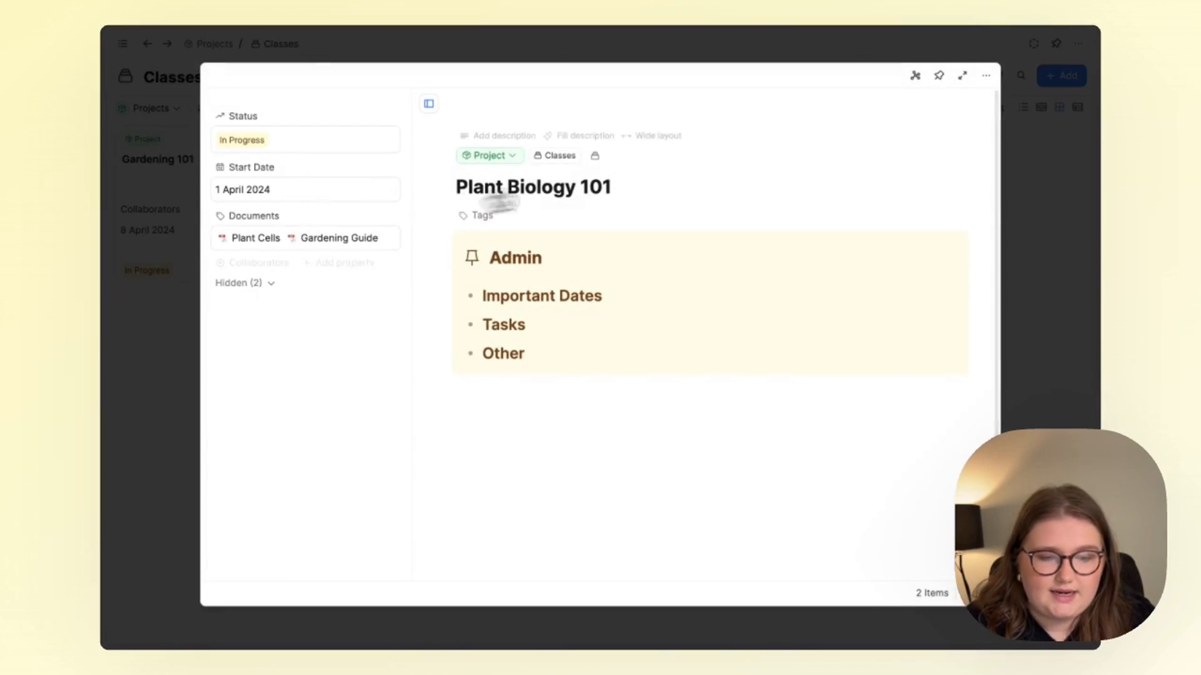
pyautogui.click(961, 76)
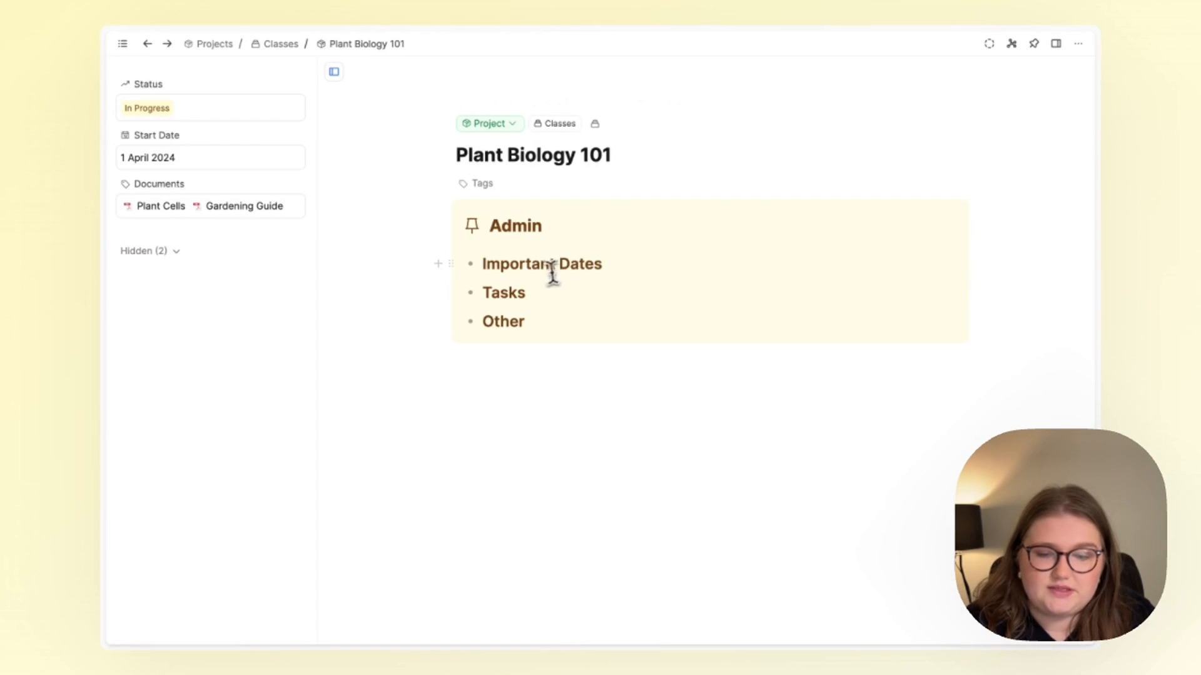
pyautogui.click(612, 261)
pyautogui.press('Return')
pyautogui.press('Tab')
pyautogui.write('pl')
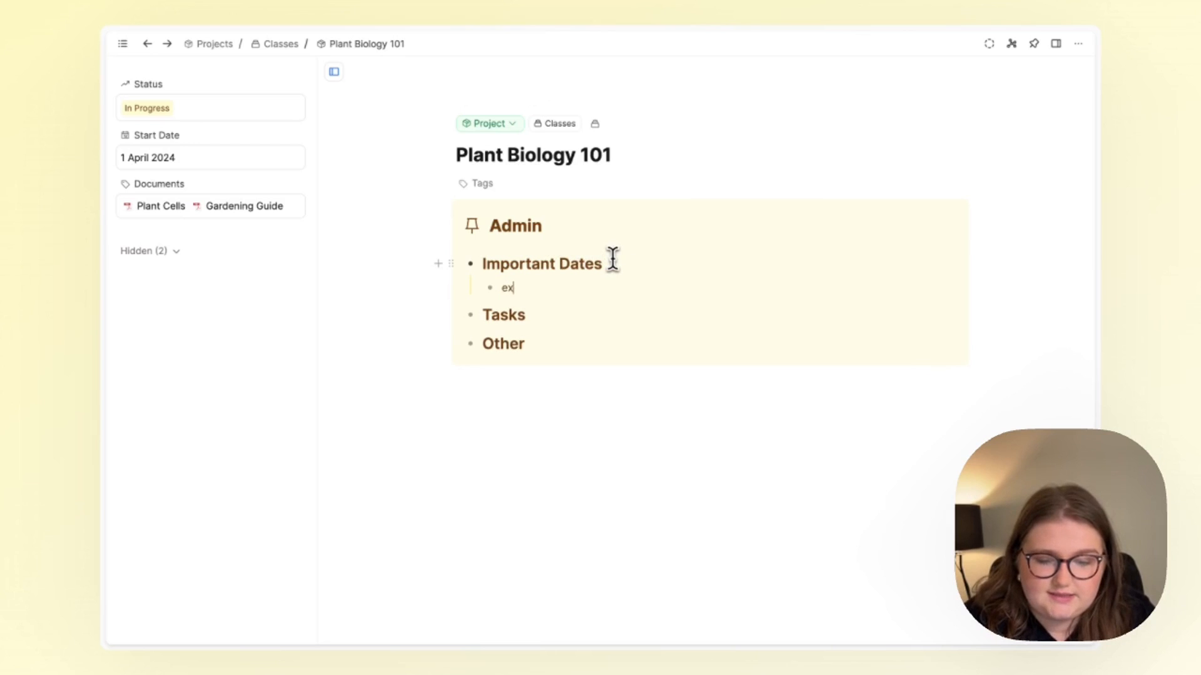
pyautogui.write('@date')
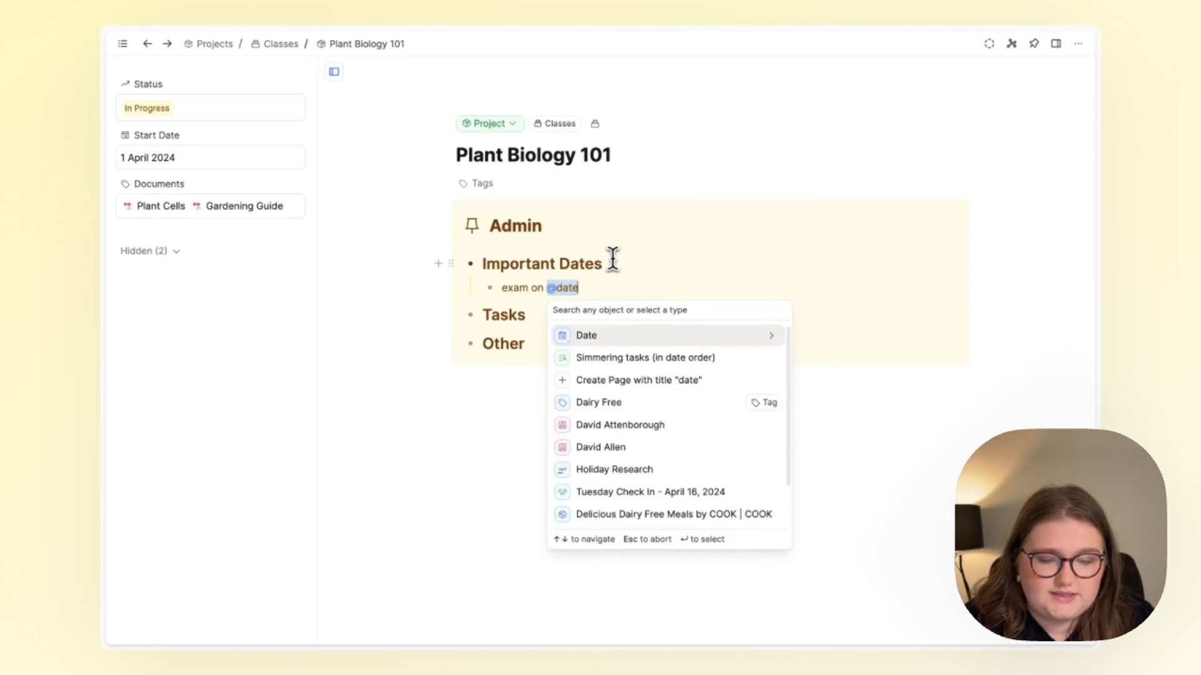
pyautogui.press('Return')
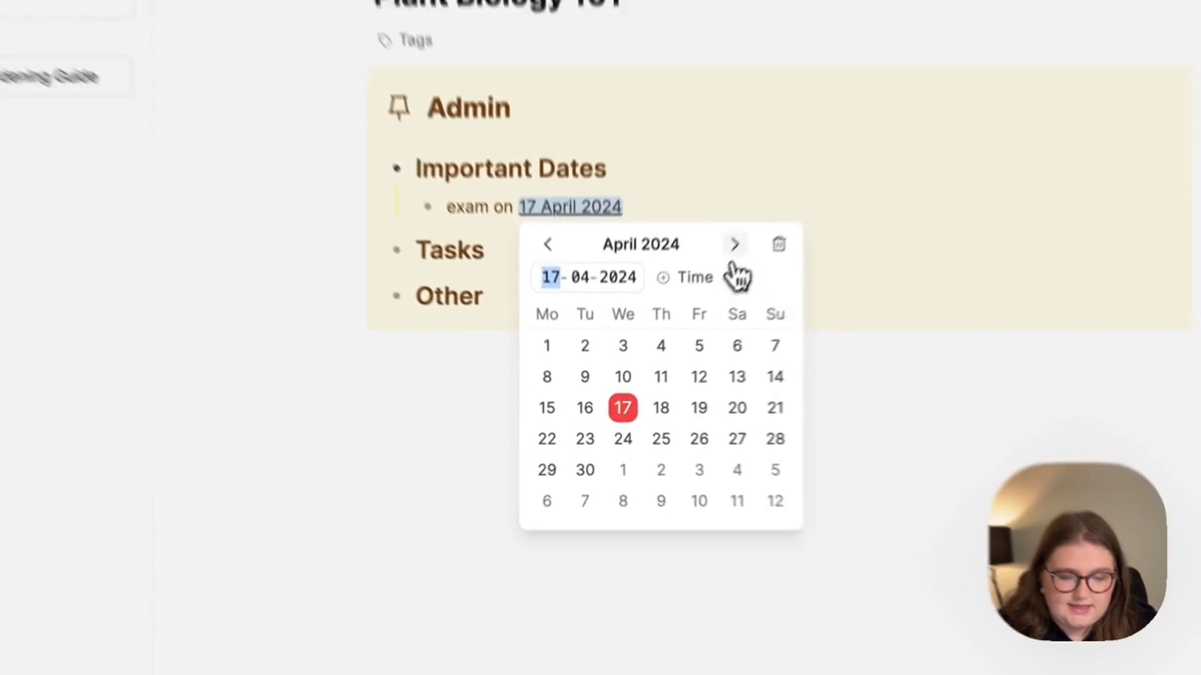
pyautogui.click(683, 311)
pyautogui.click(660, 452)
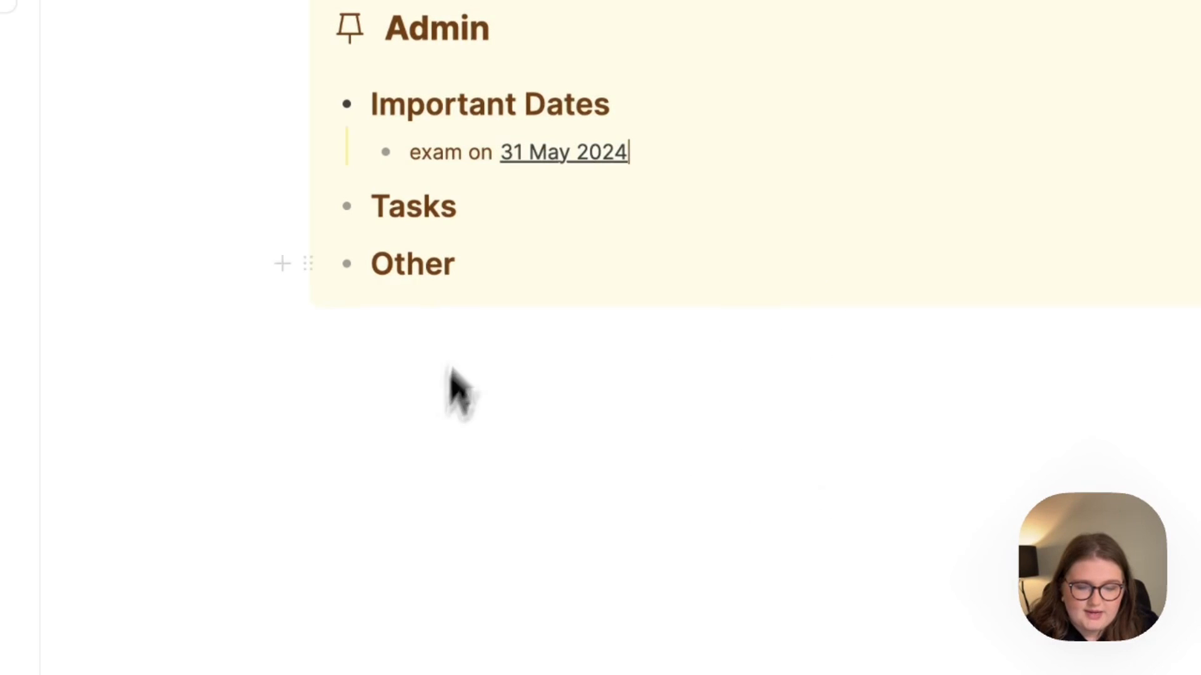
# - Add the to-do "Review the definition of plant cell parts" under Tasks in the Admin block
pyautogui.click(473, 196)
pyautogui.press('Return')
pyautogui.write('[]')
pyautogui.press('space')
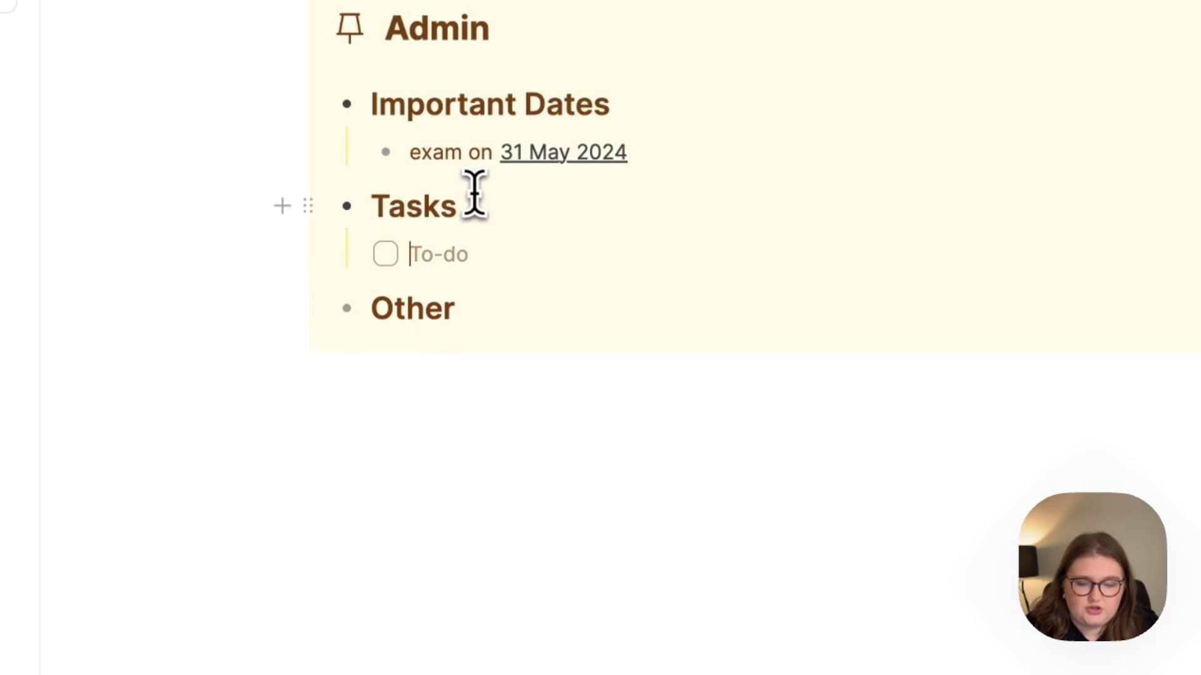
pyautogui.write('Review the de')
pyautogui.write('finition of')
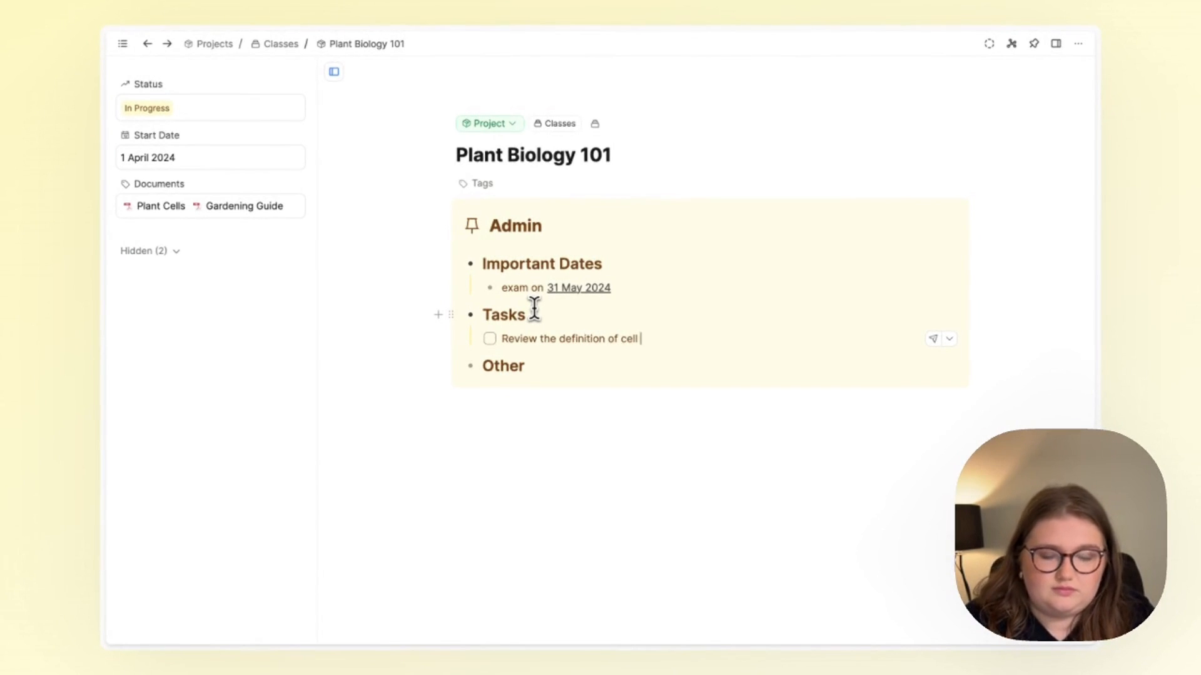
pyautogui.write('cell')
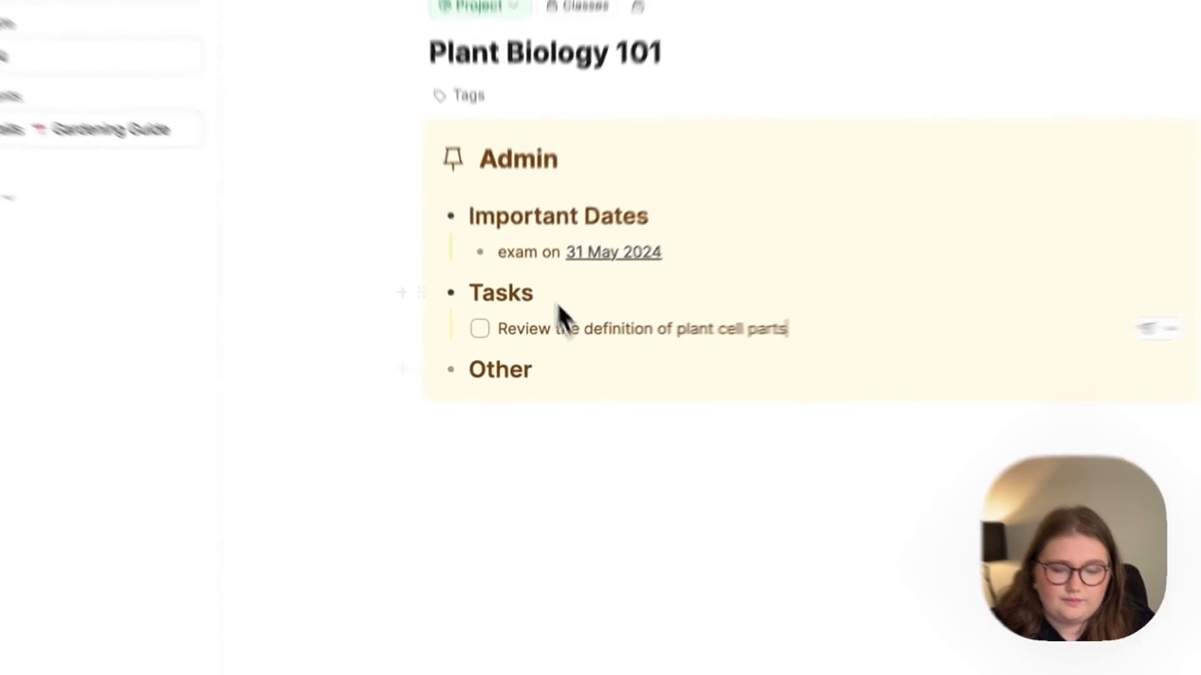
# - Collapse the Tasks and Important Dates items in the Admin block
pyautogui.click(627, 427)
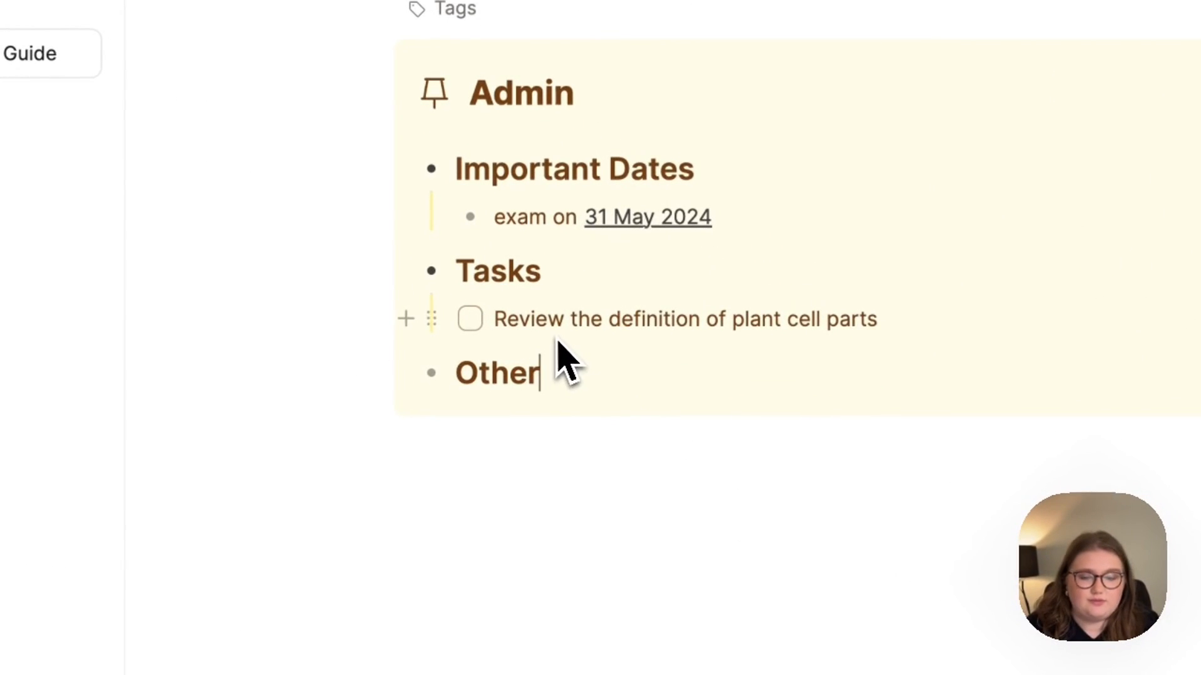
pyautogui.click(426, 284)
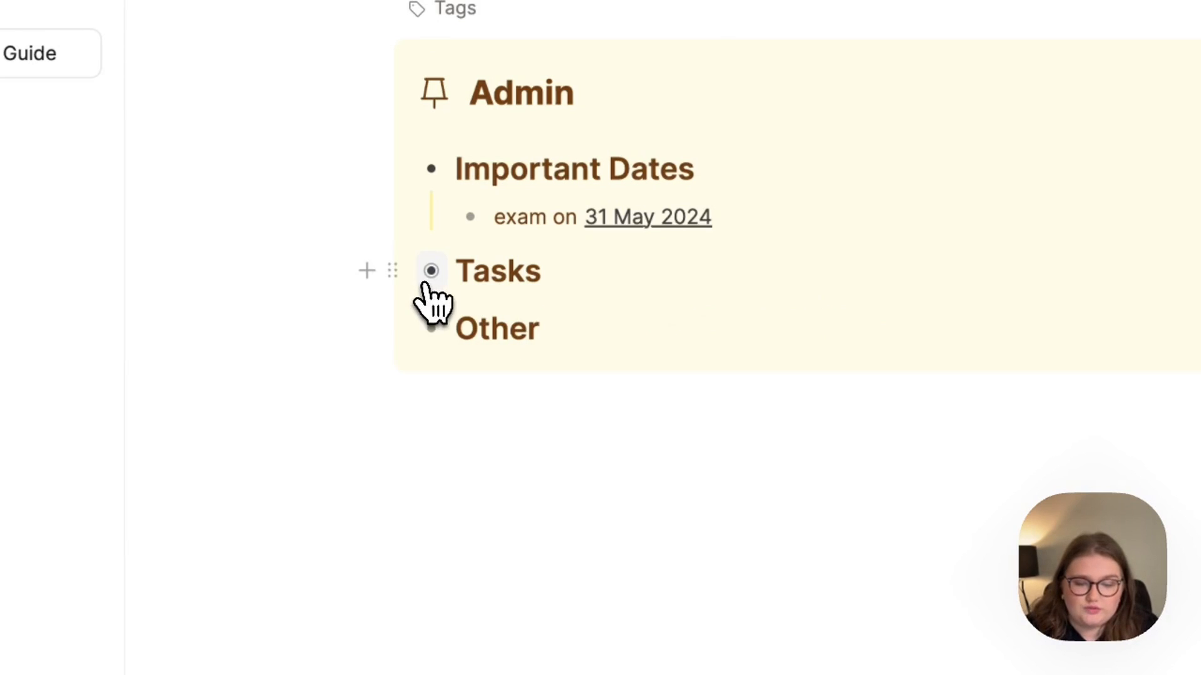
pyautogui.click(430, 182)
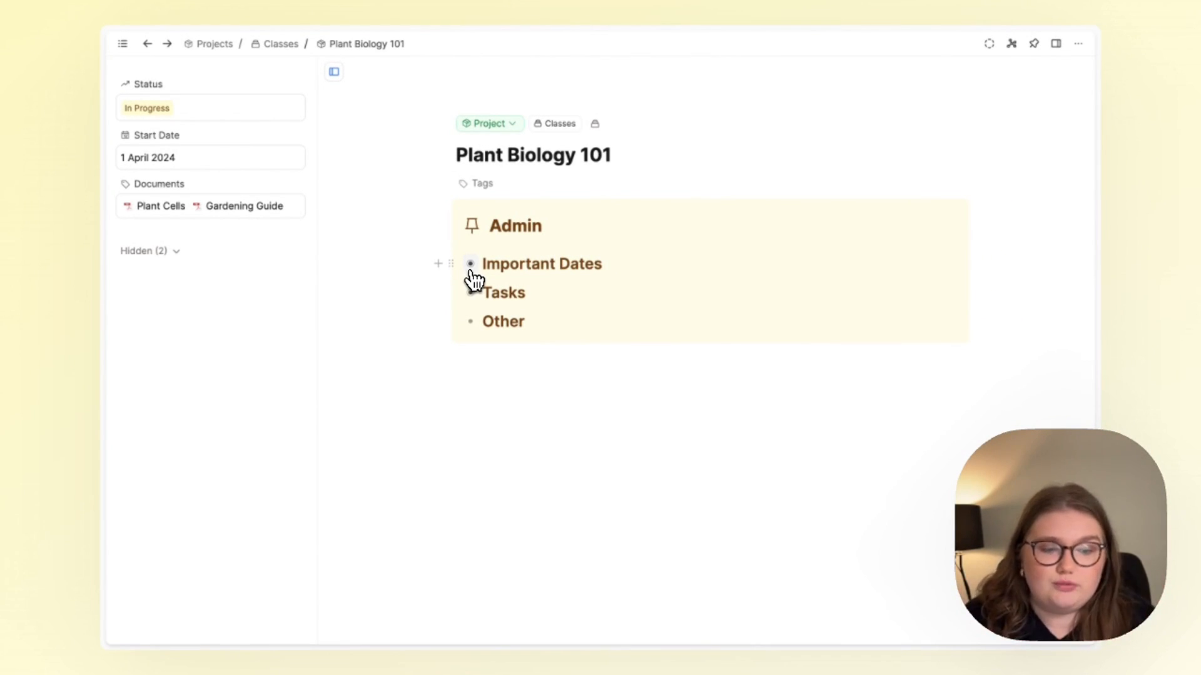
pyautogui.click(162, 208)
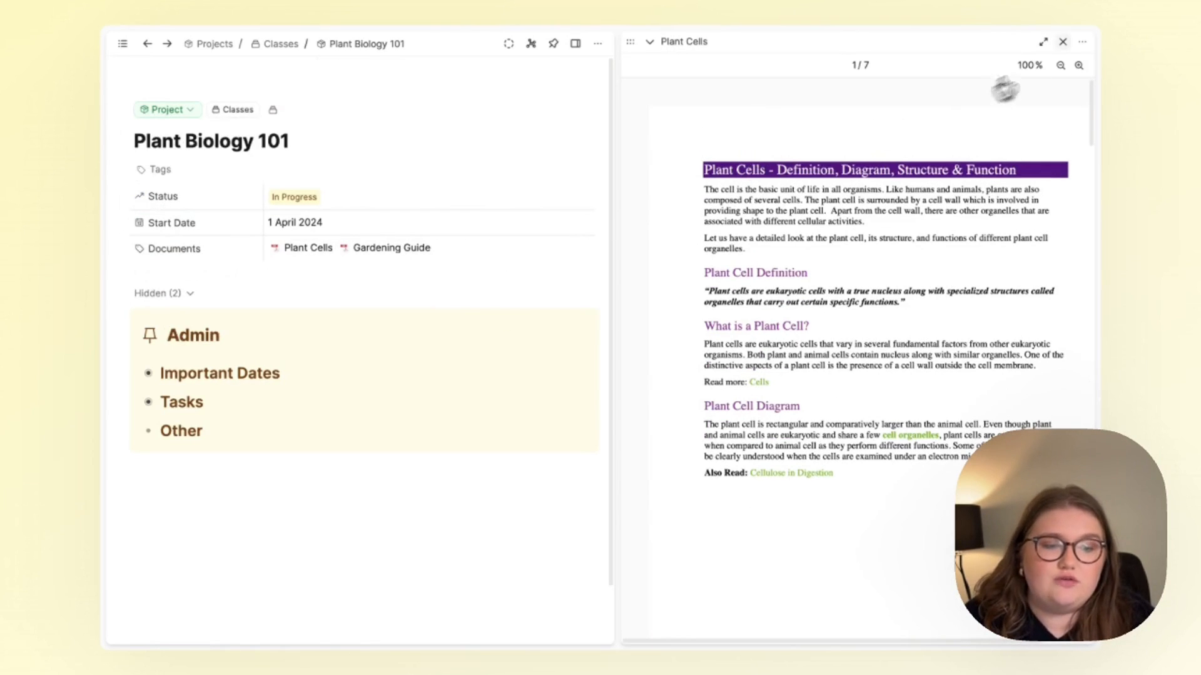
pyautogui.click(1062, 42)
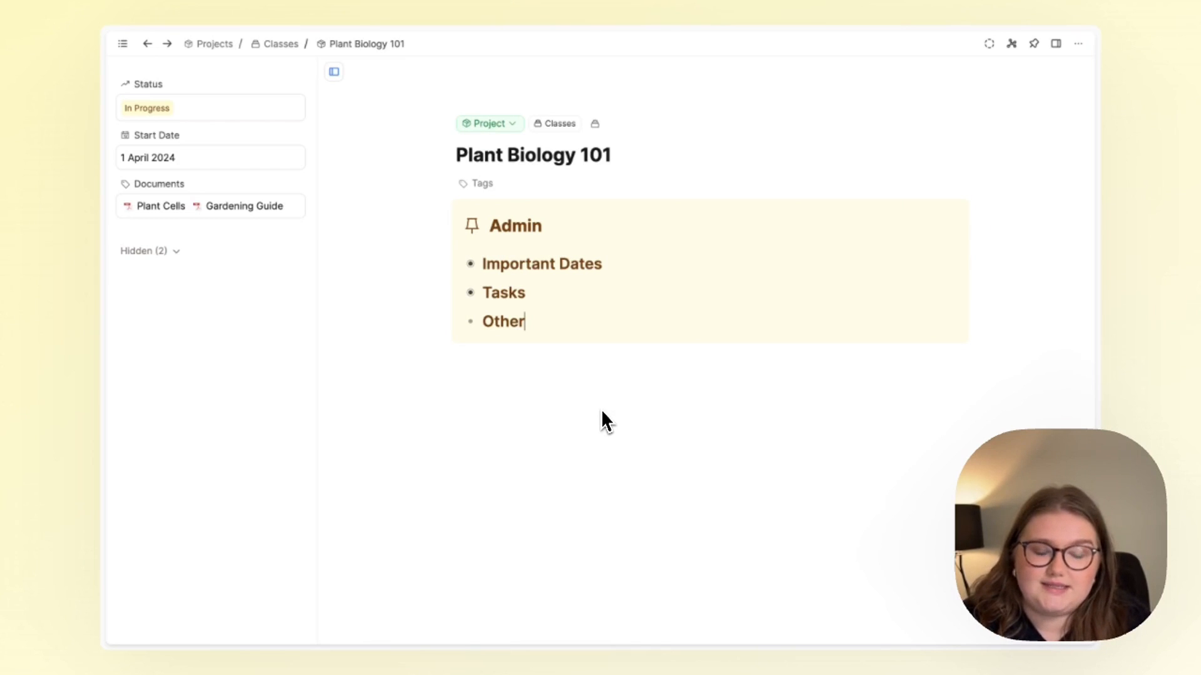
pyautogui.click(602, 412)
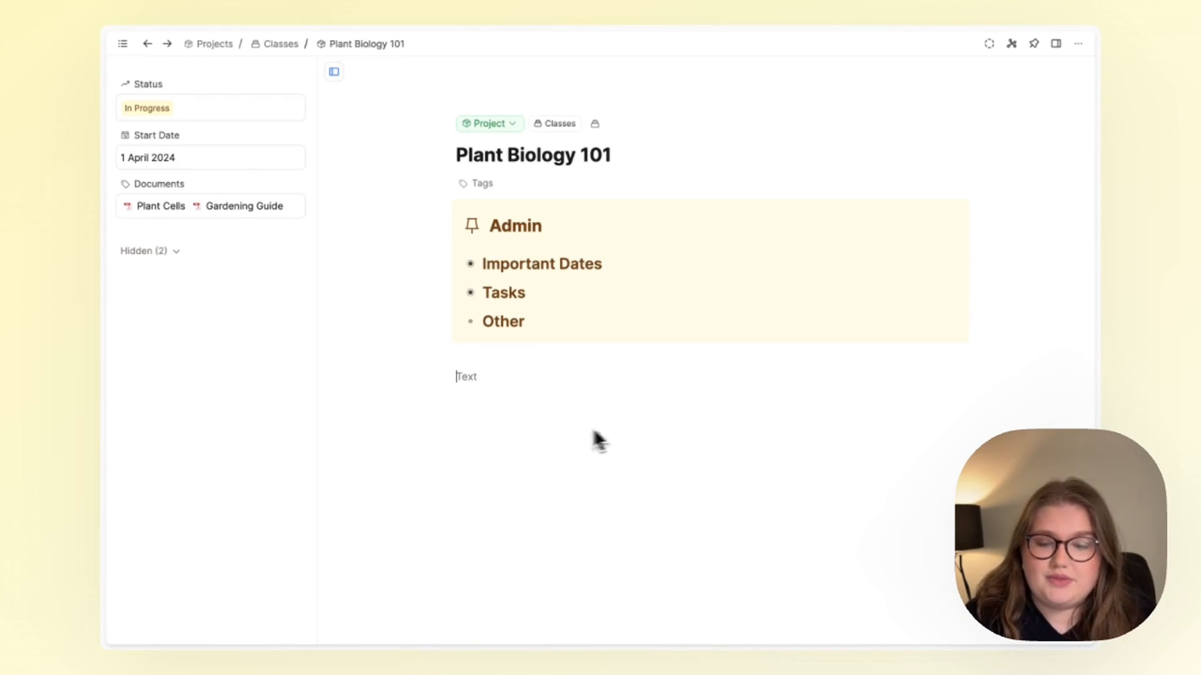
pyautogui.click(172, 208)
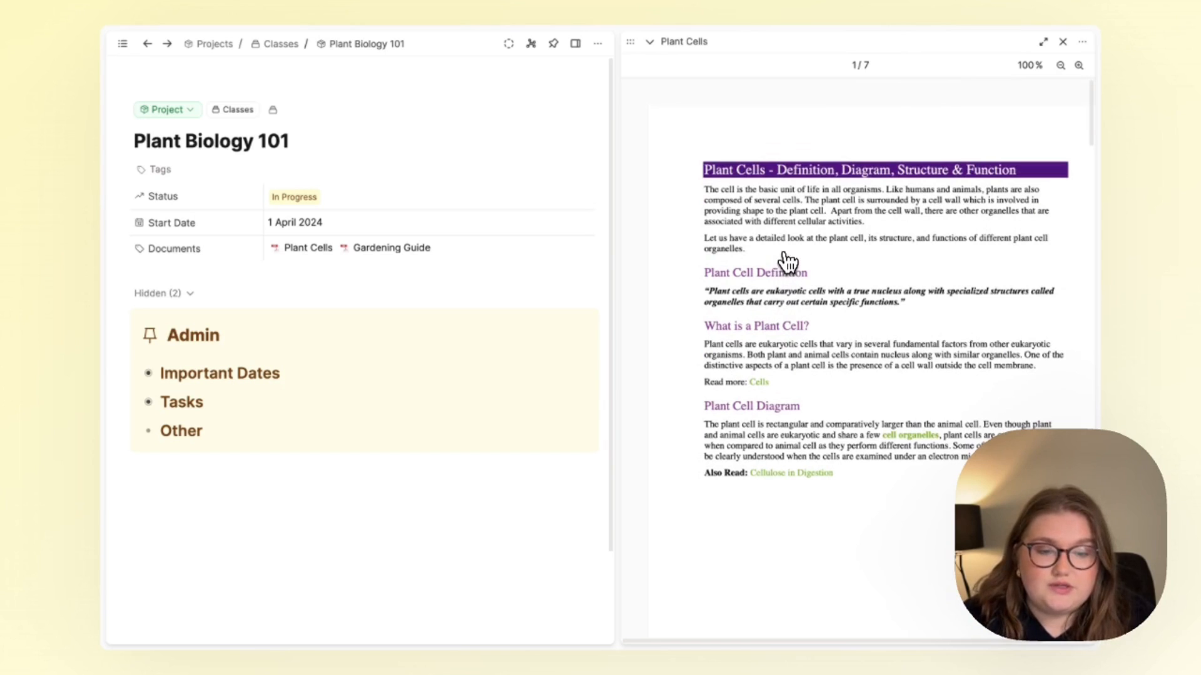
pyautogui.moveTo(787, 274); pyautogui.dragTo(594, 135)
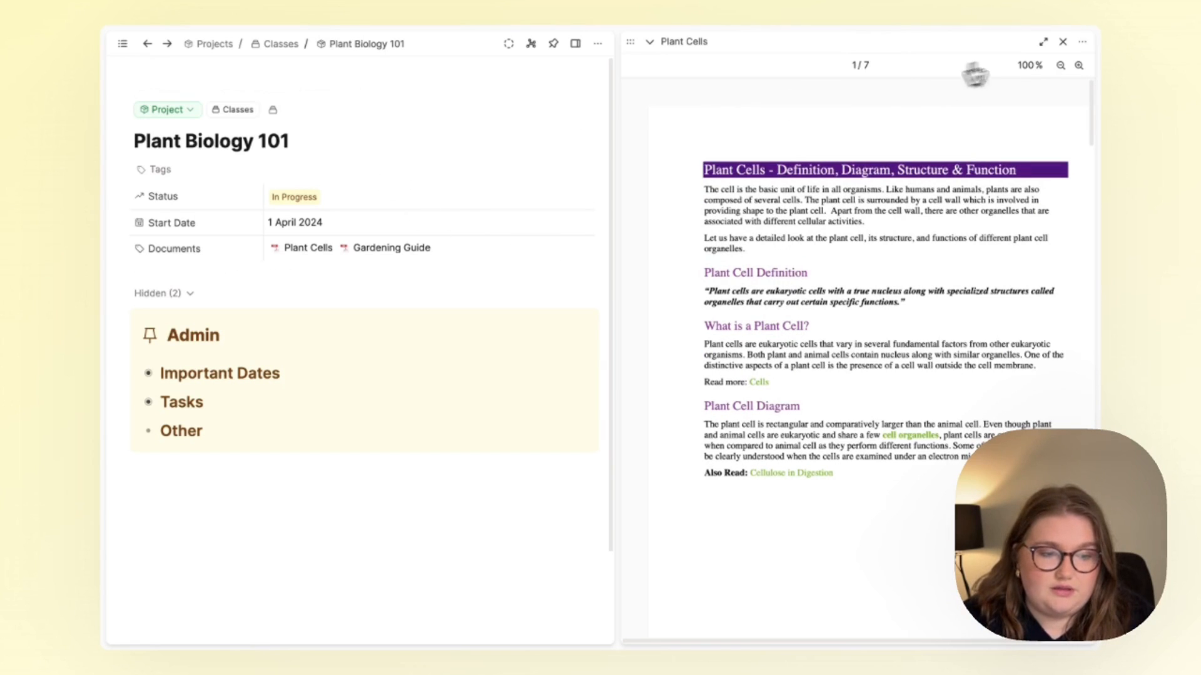
pyautogui.click(1063, 41)
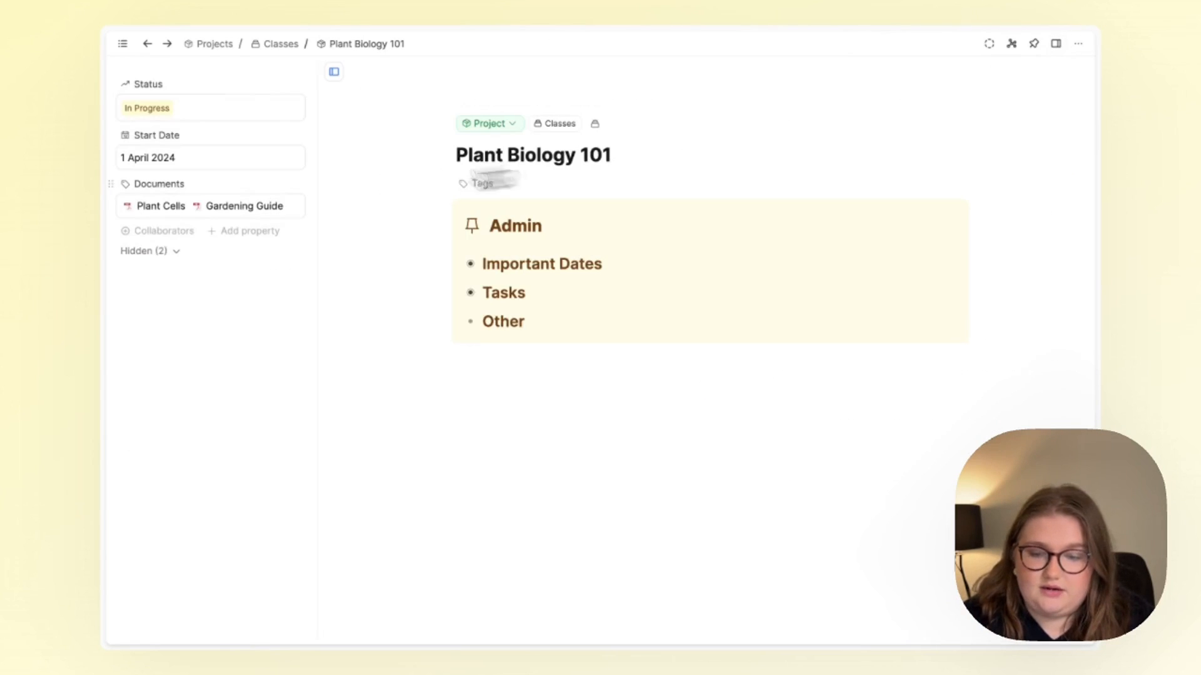
# - Open the Plant Cells PDF beside the project and add the lines Plant Cell Definition, Cell Structure and Cell Wall below the Admin block
pyautogui.click(160, 208)
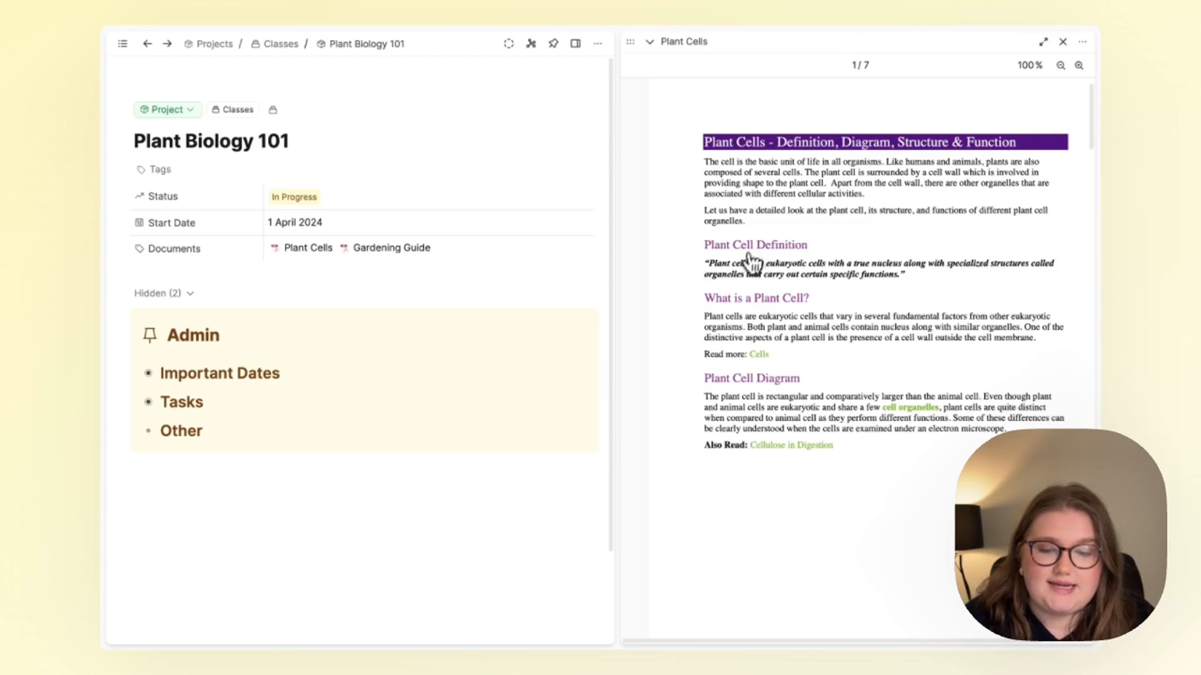
pyautogui.click(397, 463)
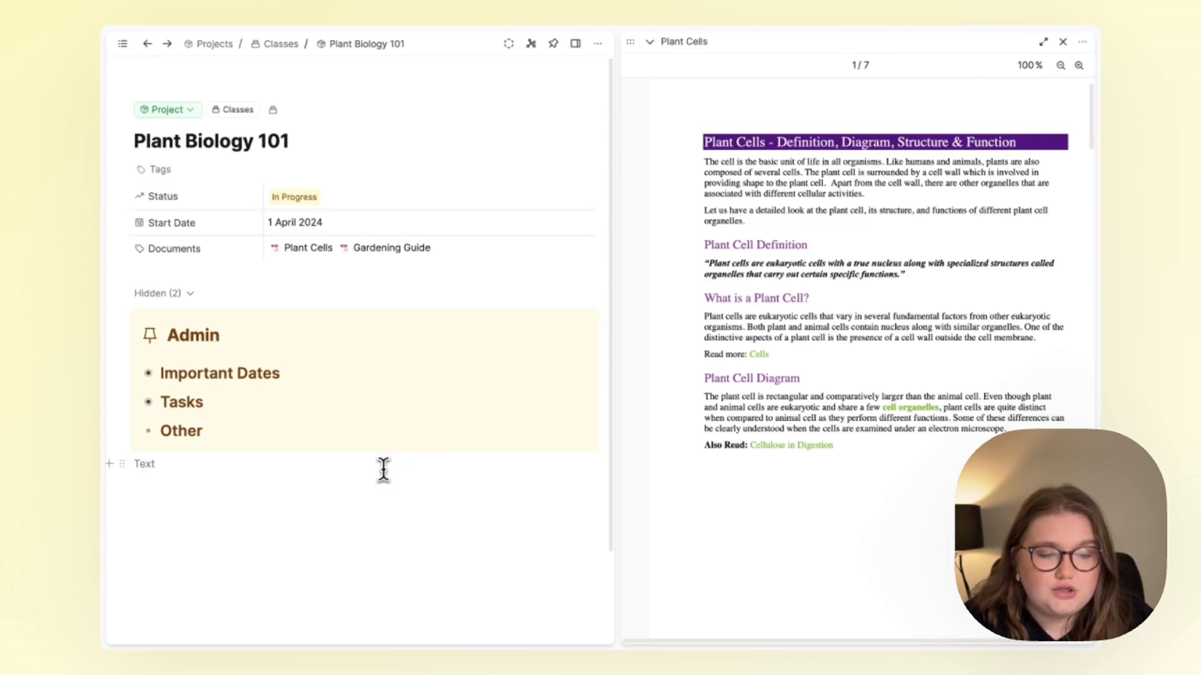
pyautogui.scroll(-2, 384, 470)
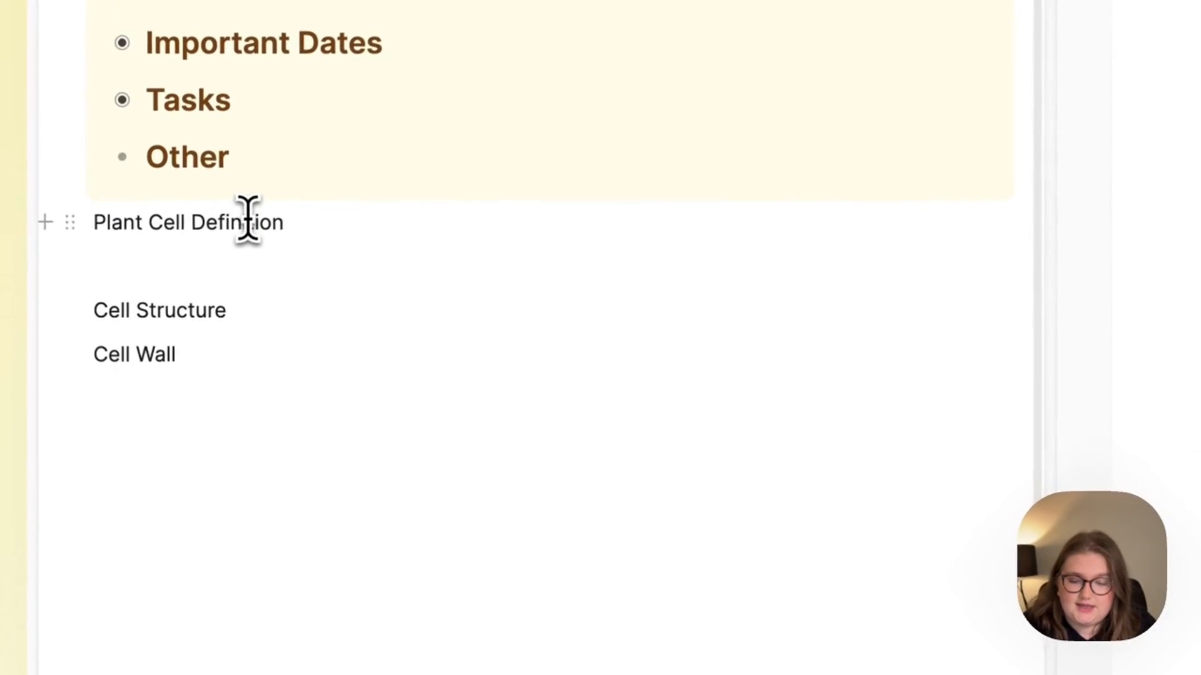
pyautogui.click(234, 382)
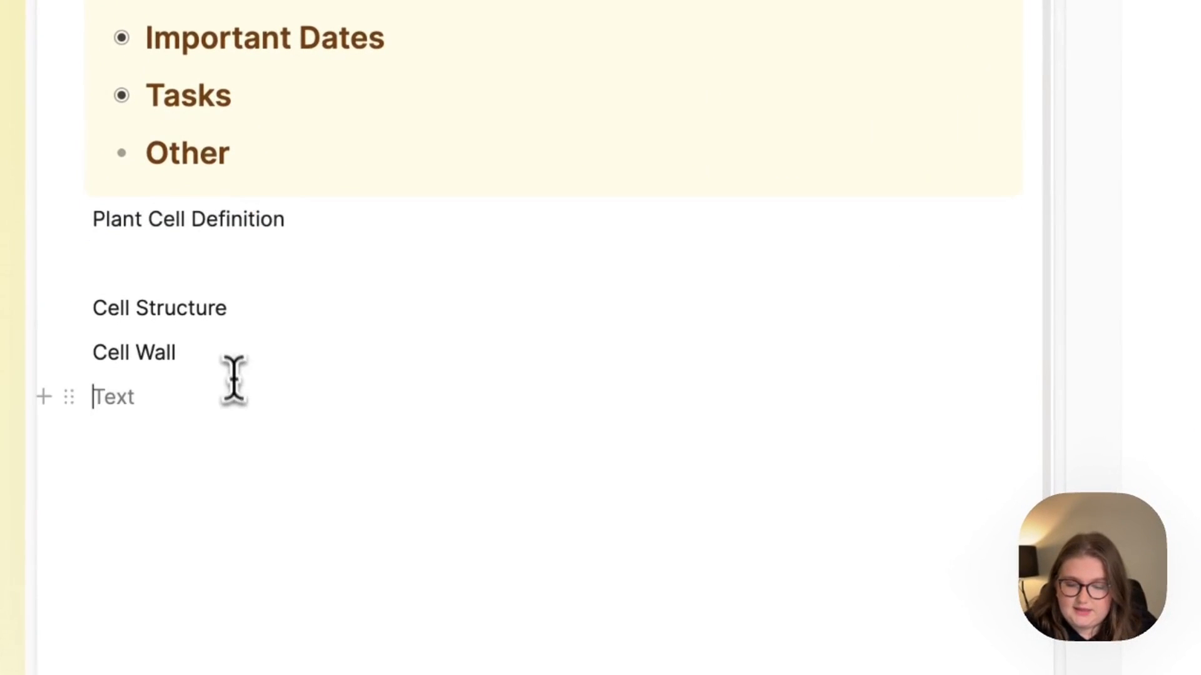
# - Format the Plant Cell Definition, Cell Structure and Cell Wall lines together as Heading 3
pyautogui.click(92, 227)
pyautogui.moveTo(92, 225); pyautogui.dragTo(193, 270)
pyautogui.click(631, 610)
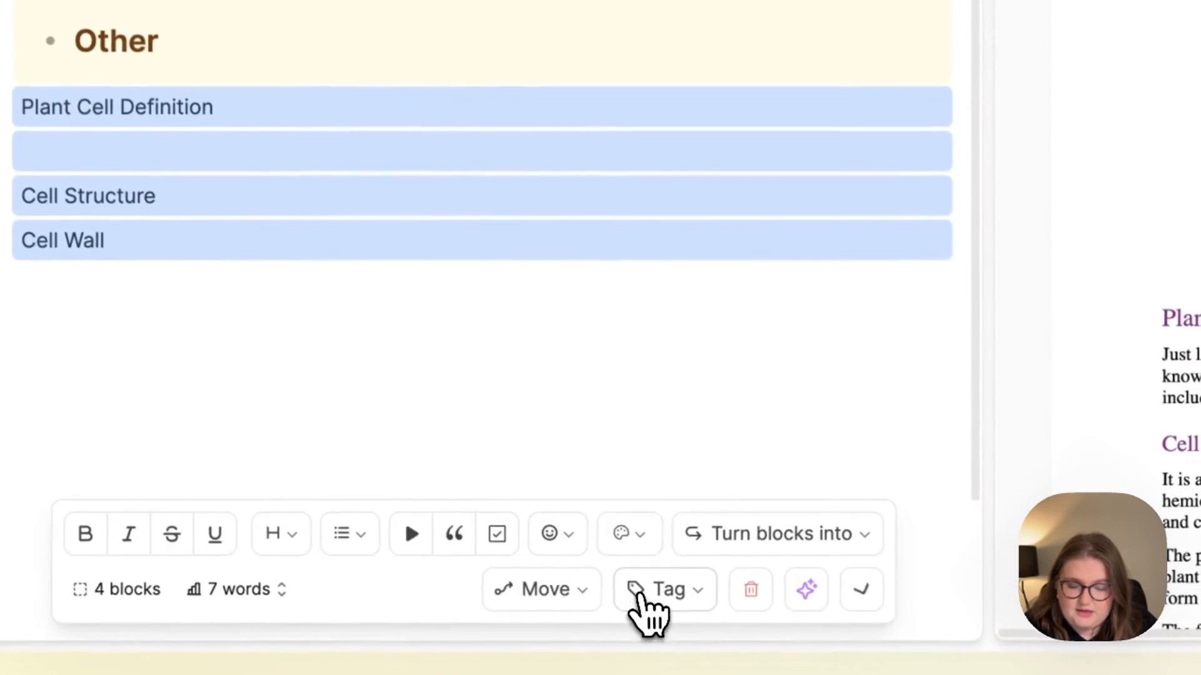
pyautogui.click(285, 549)
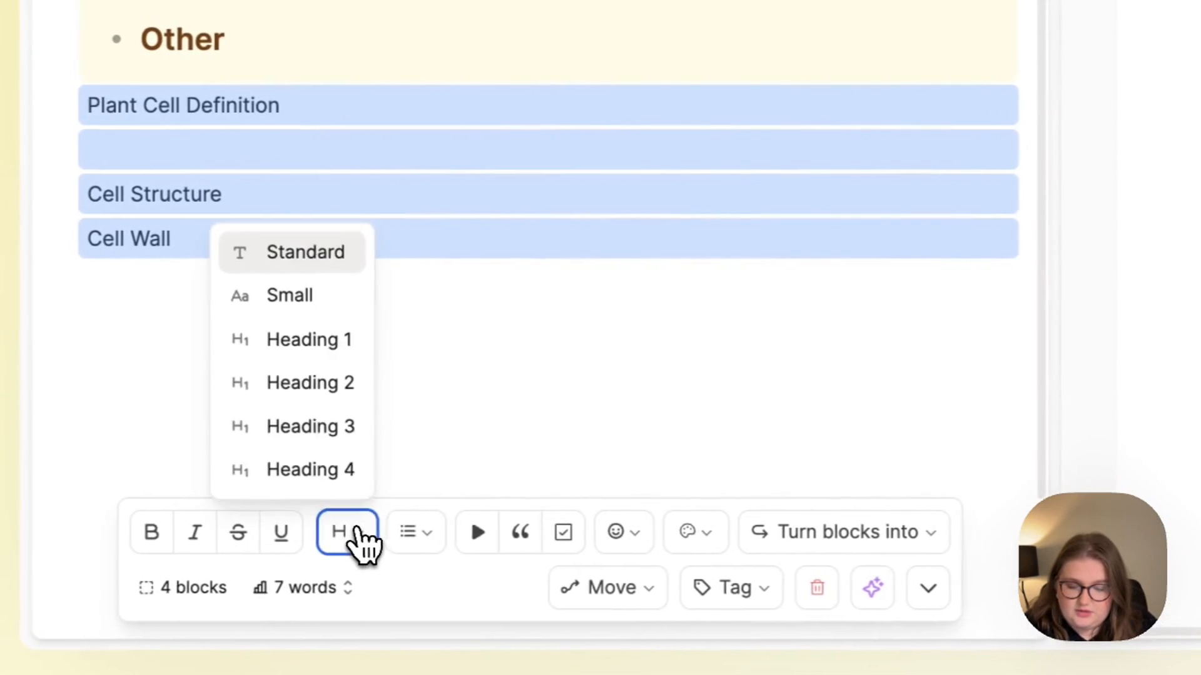
pyautogui.click(353, 429)
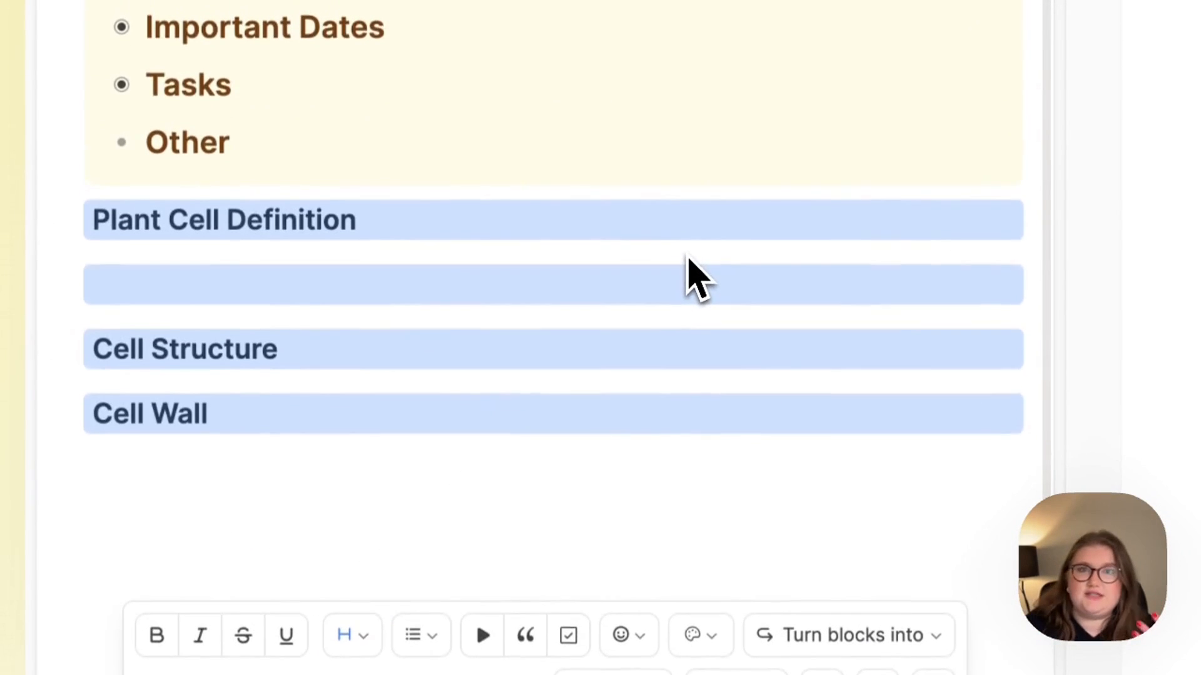
pyautogui.click(426, 324)
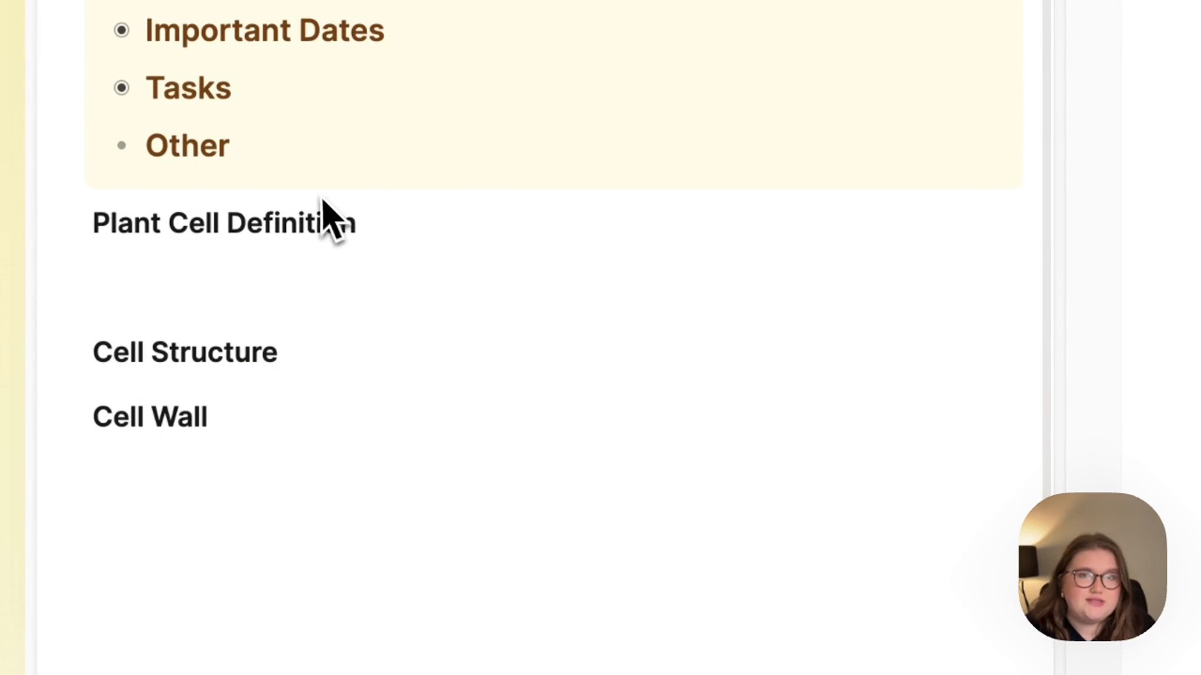
# - Write "Eukaryotic cells with a true nucleus" under Plant Cell Definition and "A layer of cellulose...." under Cell Wall, and rename Cell Structure to Cell Structure Components
pyautogui.click(585, 233)
pyautogui.press('Return')
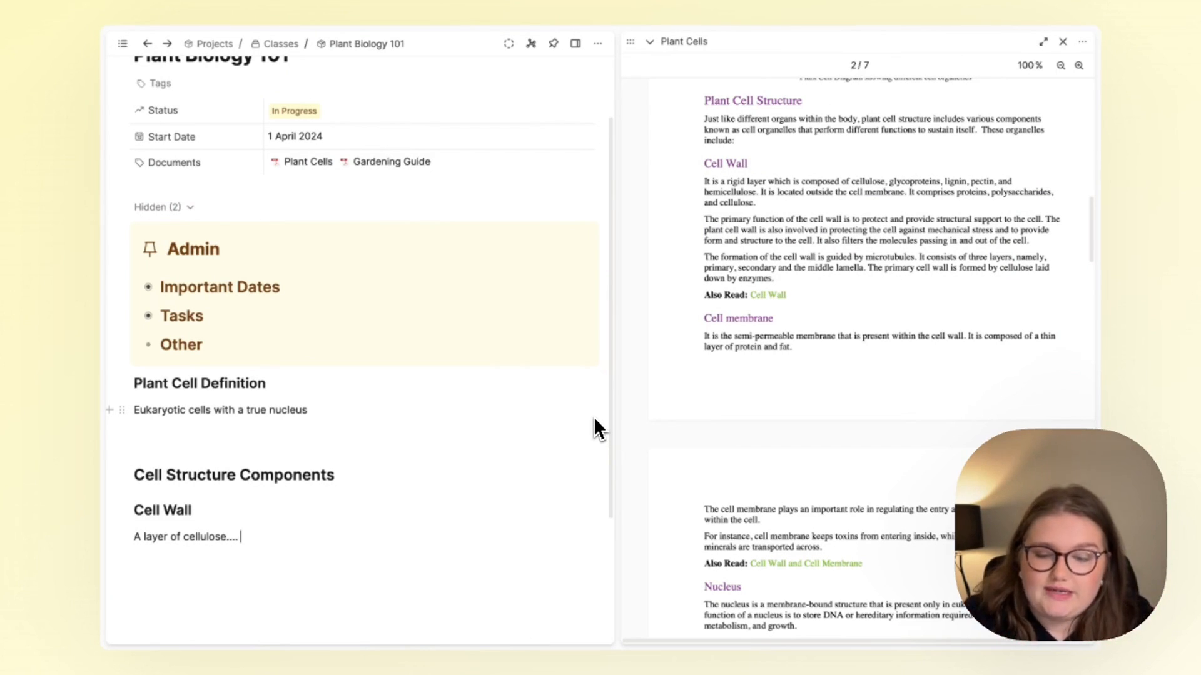
pyautogui.click(208, 410)
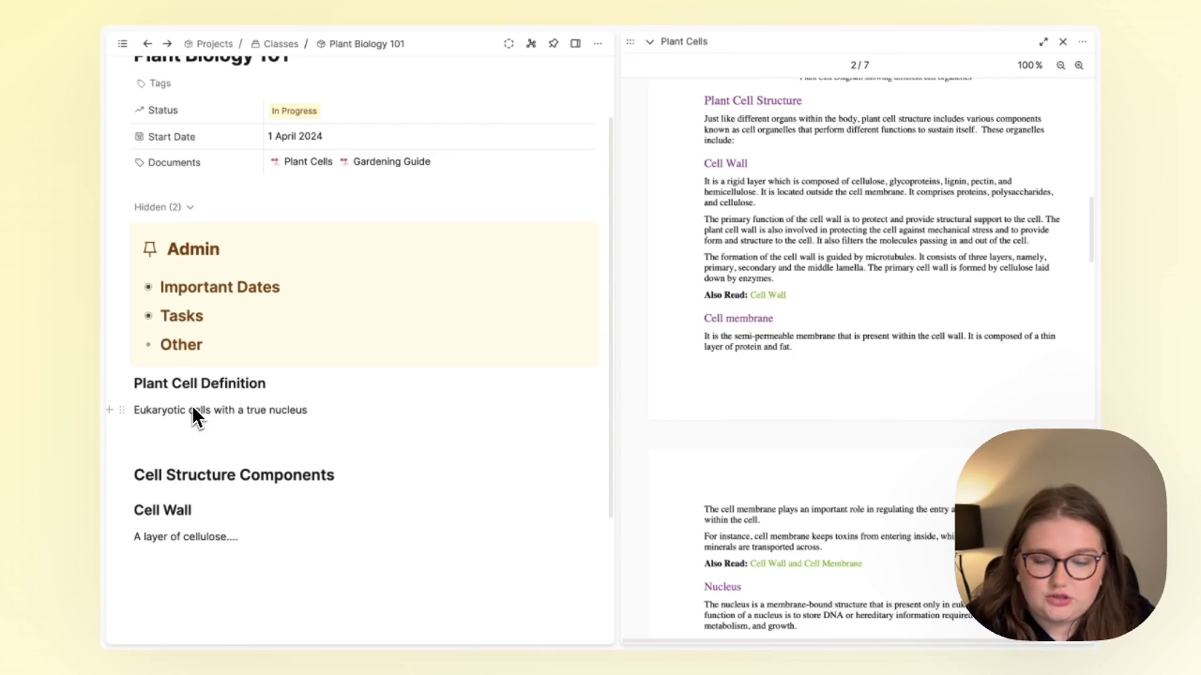
pyautogui.click(357, 435)
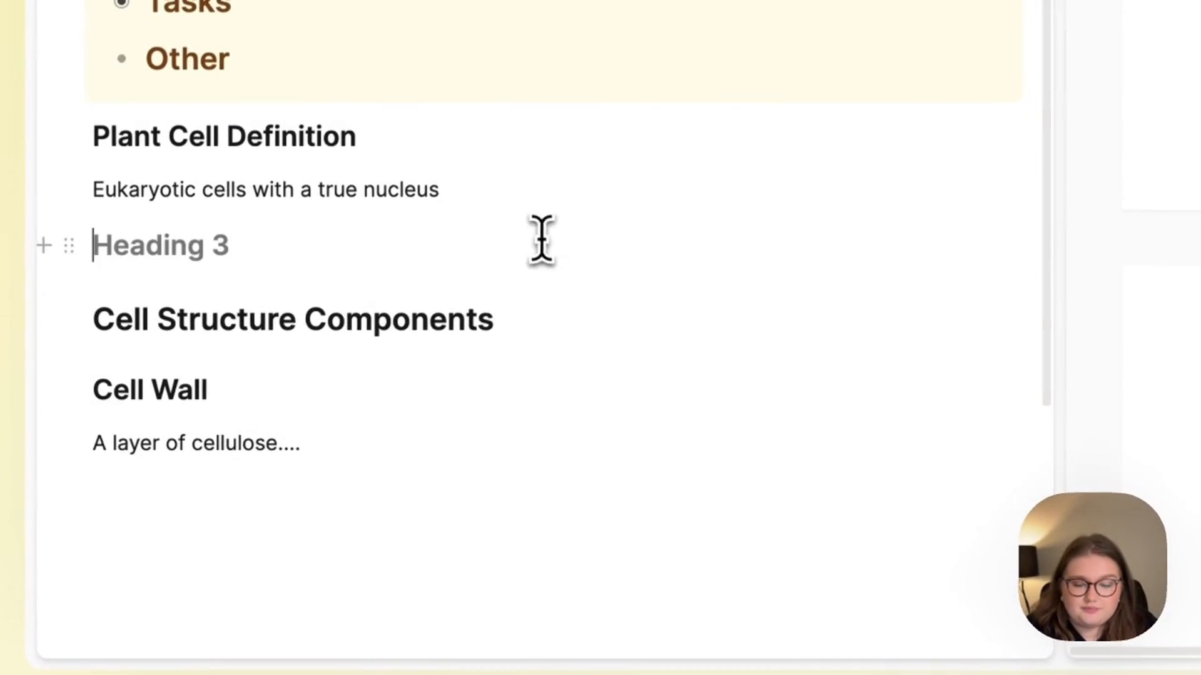
pyautogui.scroll(-5, 269, 442)
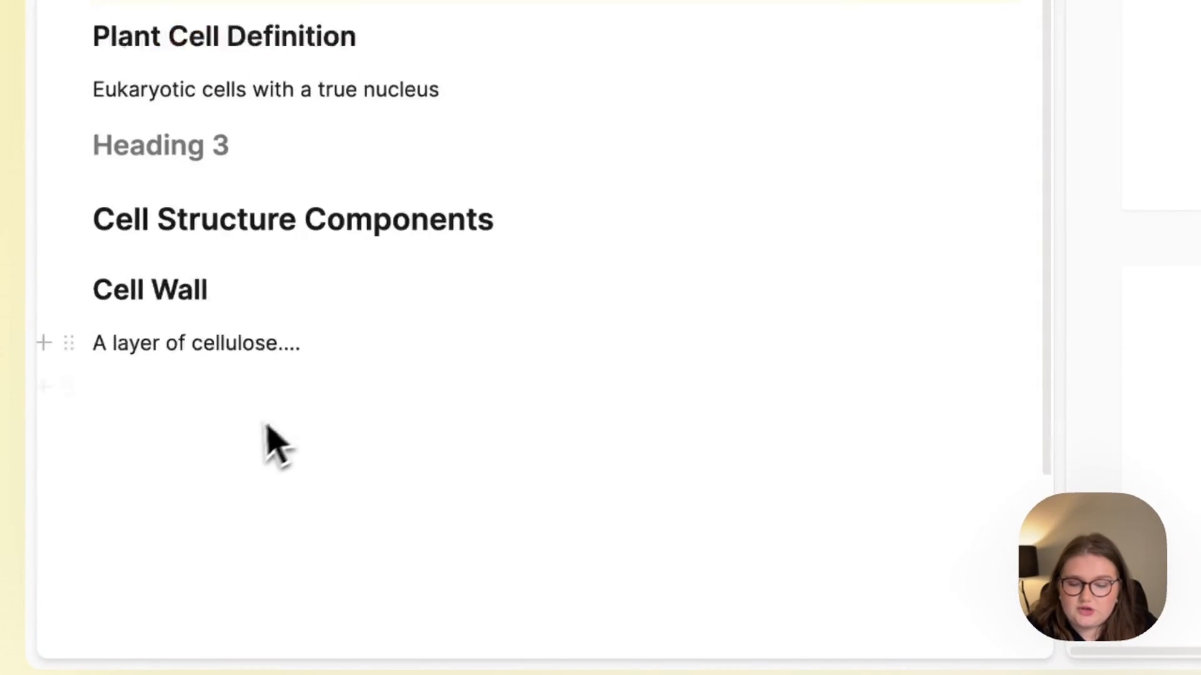
pyautogui.doubleClick(235, 215)
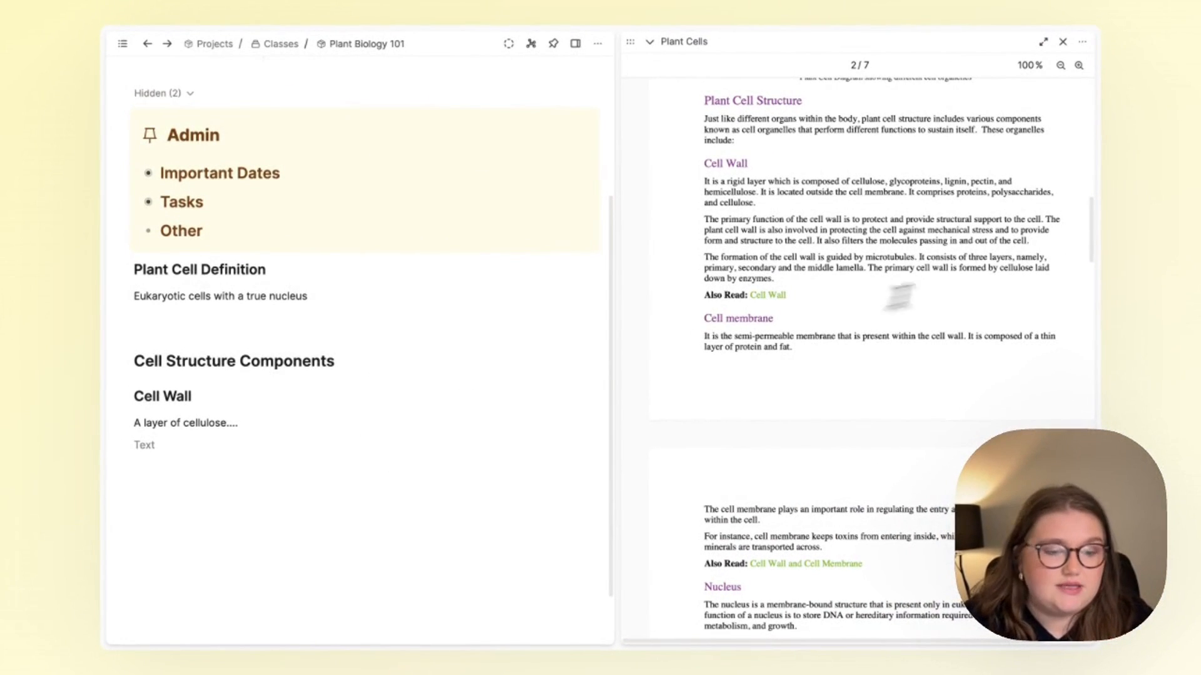
# - Collapse the Plant Cells PDF, turn the word cellulose under Cell Wall into a linked Definition object and add the line "Cellulose is ..." below it
pyautogui.click(650, 43)
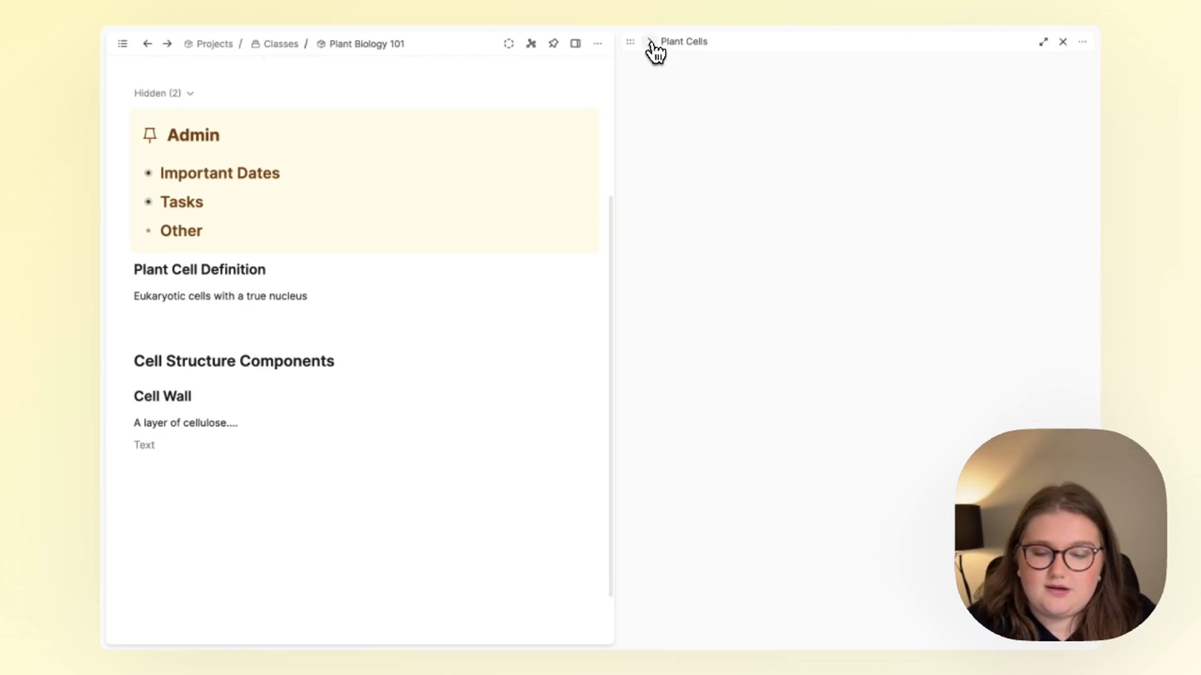
pyautogui.doubleClick(204, 422)
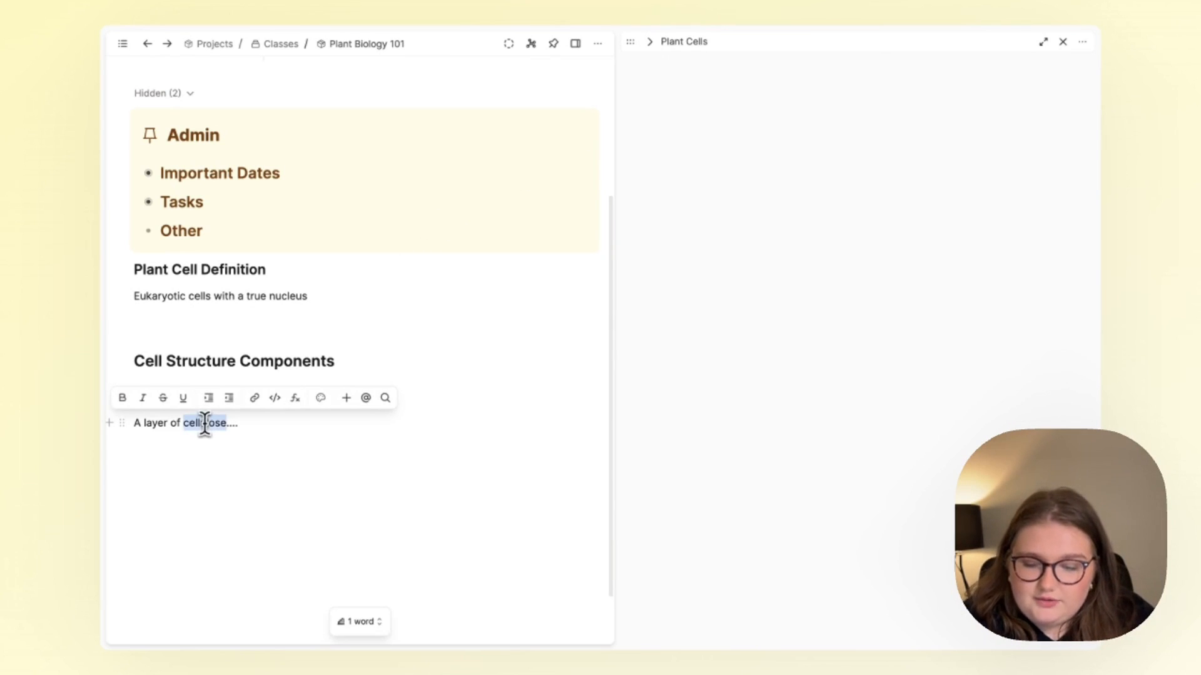
pyautogui.click(346, 398)
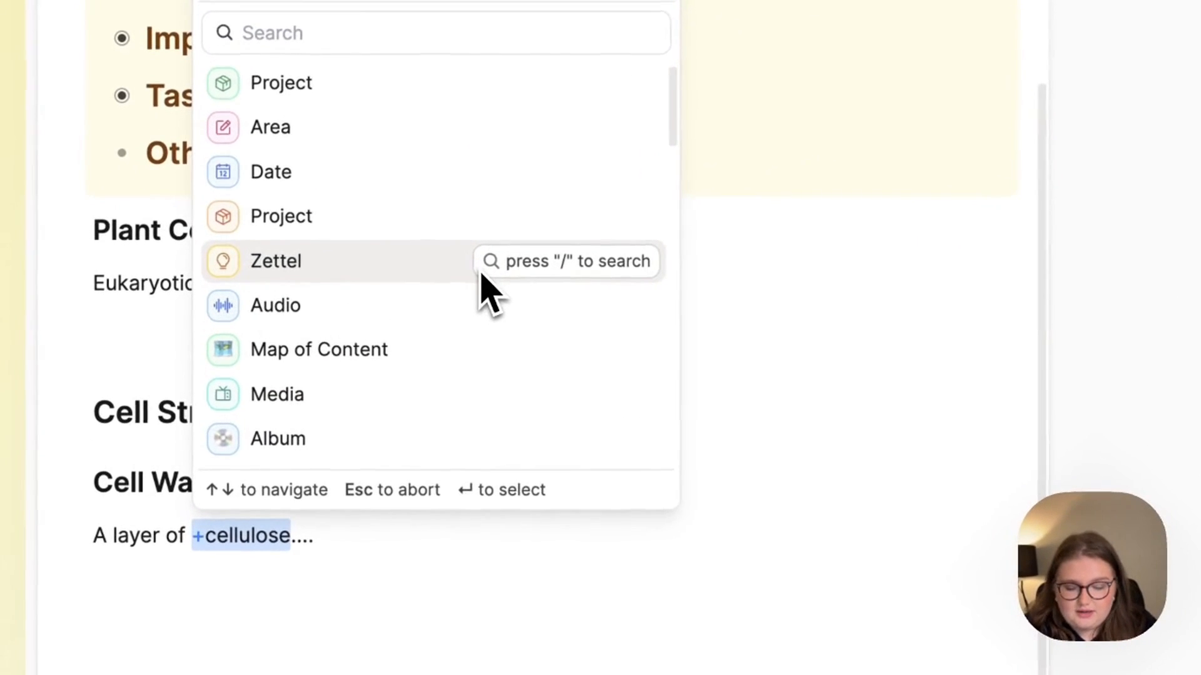
pyautogui.write('def')
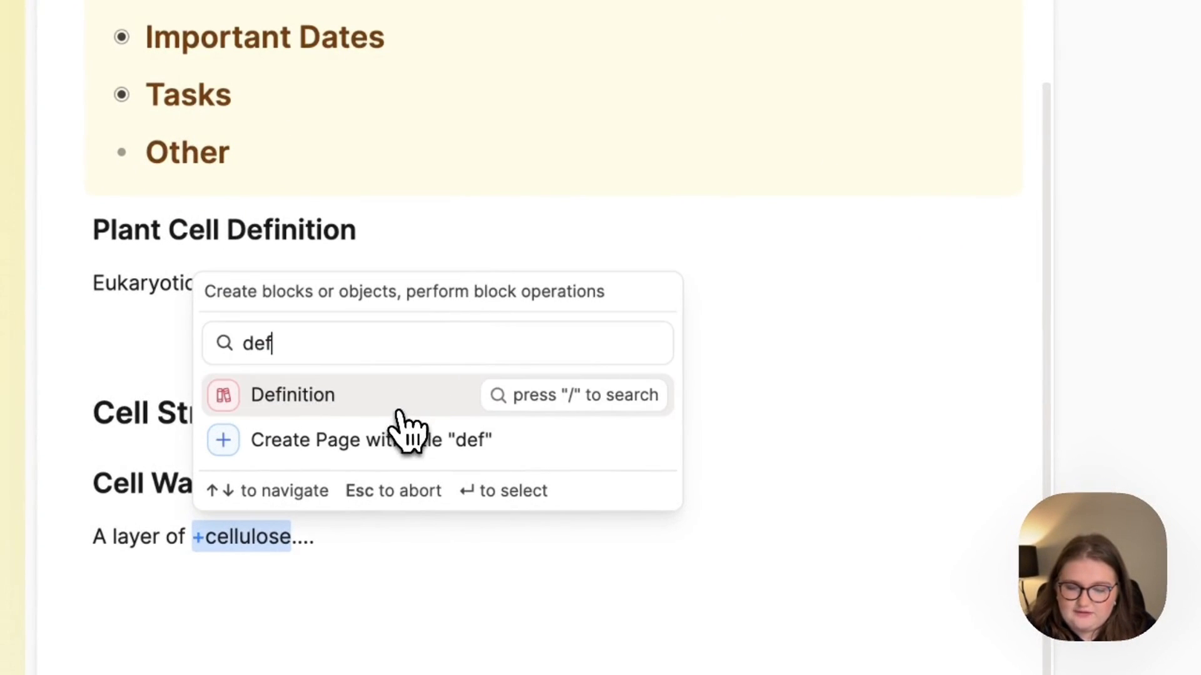
pyautogui.click(397, 413)
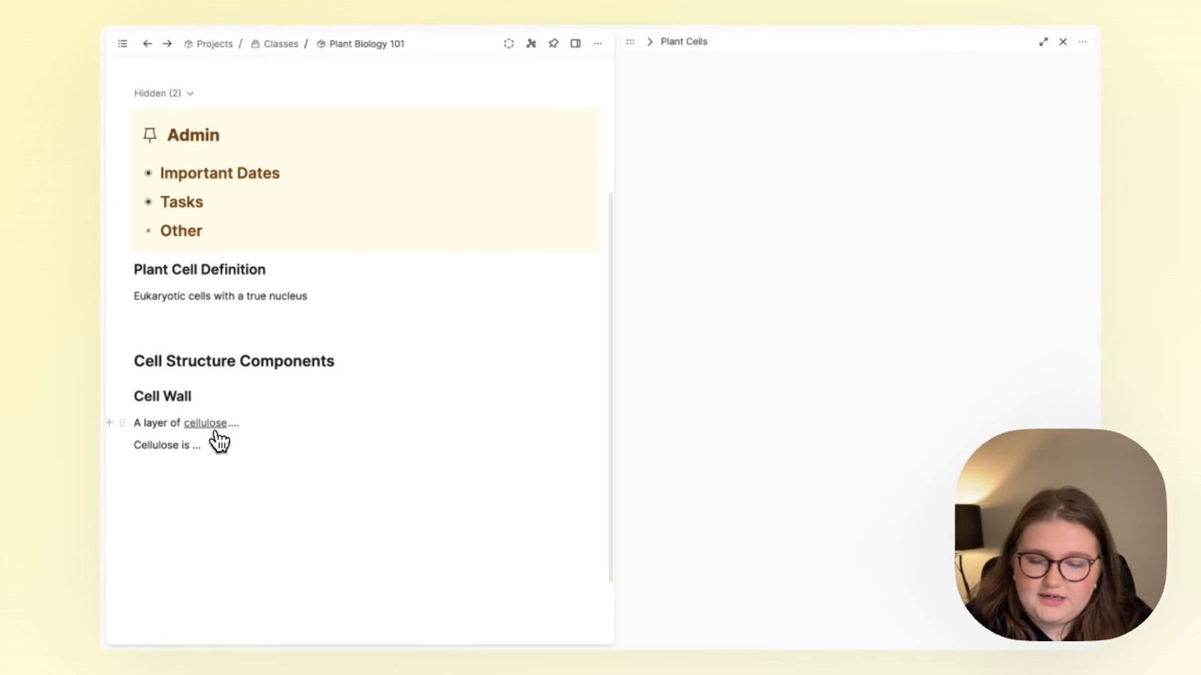
# - Open the cellulose definition, close the Plant Cells PDF beside it and review the definition's backlinks
pyautogui.click(214, 431)
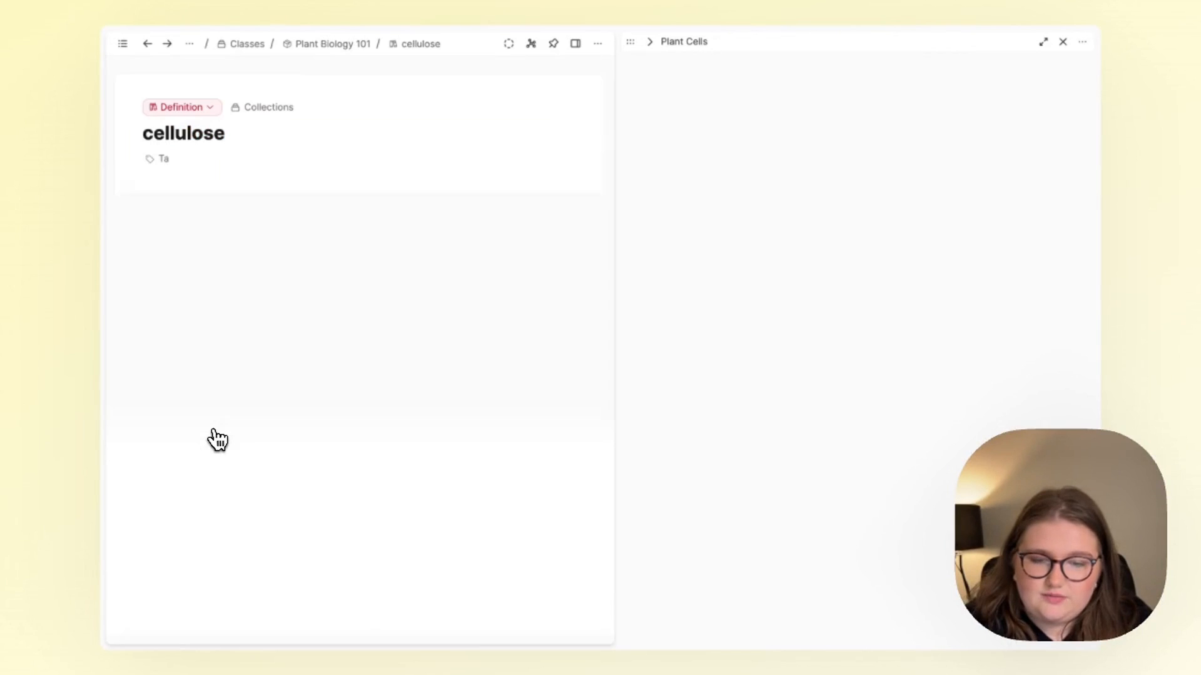
pyautogui.click(1062, 42)
pyautogui.scroll(-5, 703, 290)
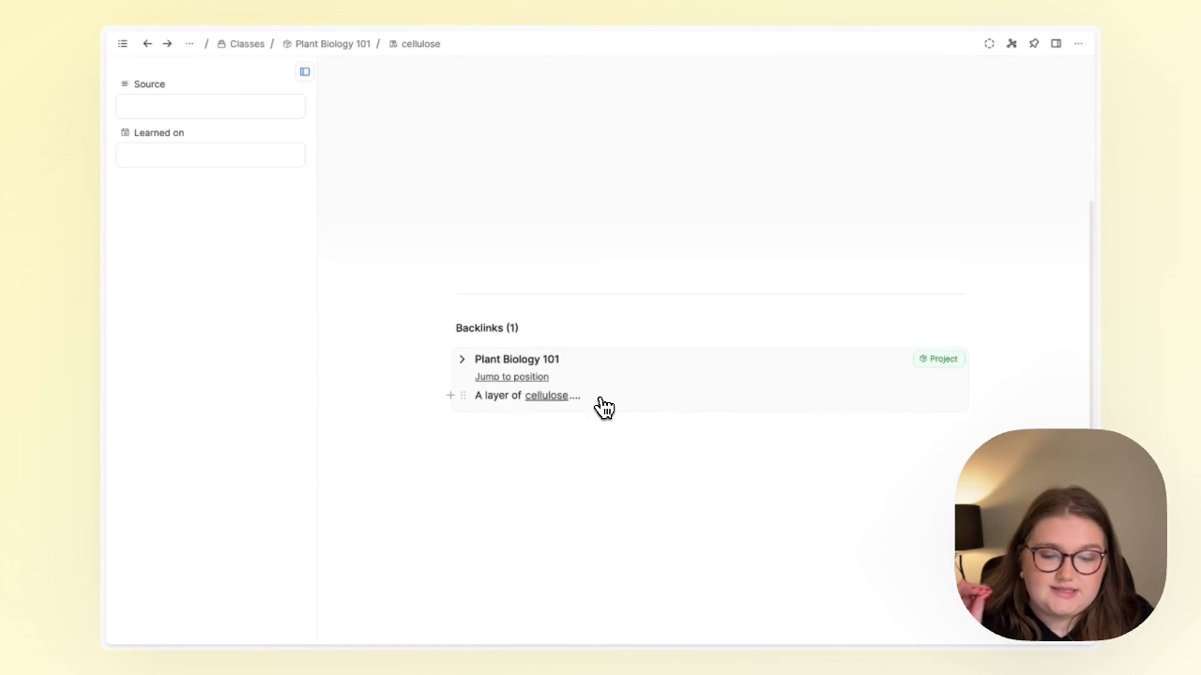
pyautogui.scroll(2, 604, 408)
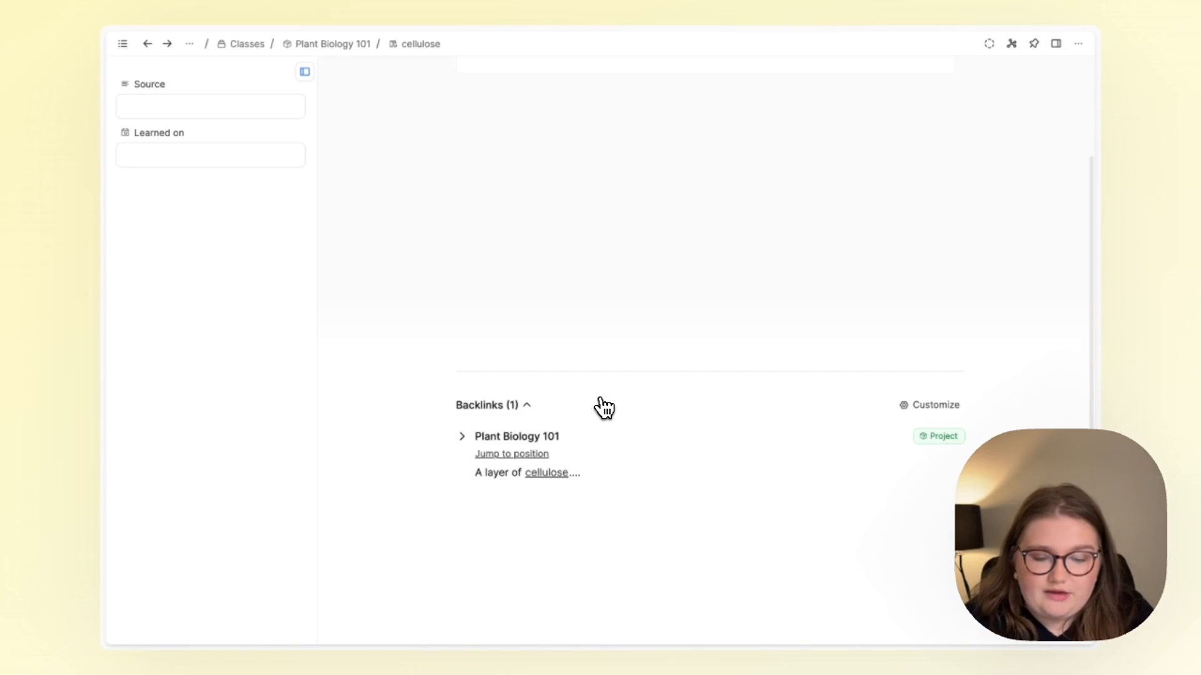
# - Indent the "Cellulose is ..." line beneath the cellulose line in Plant Biology 101 and check it in the definition's backlinks
pyautogui.press('super+[')
pyautogui.click(569, 359)
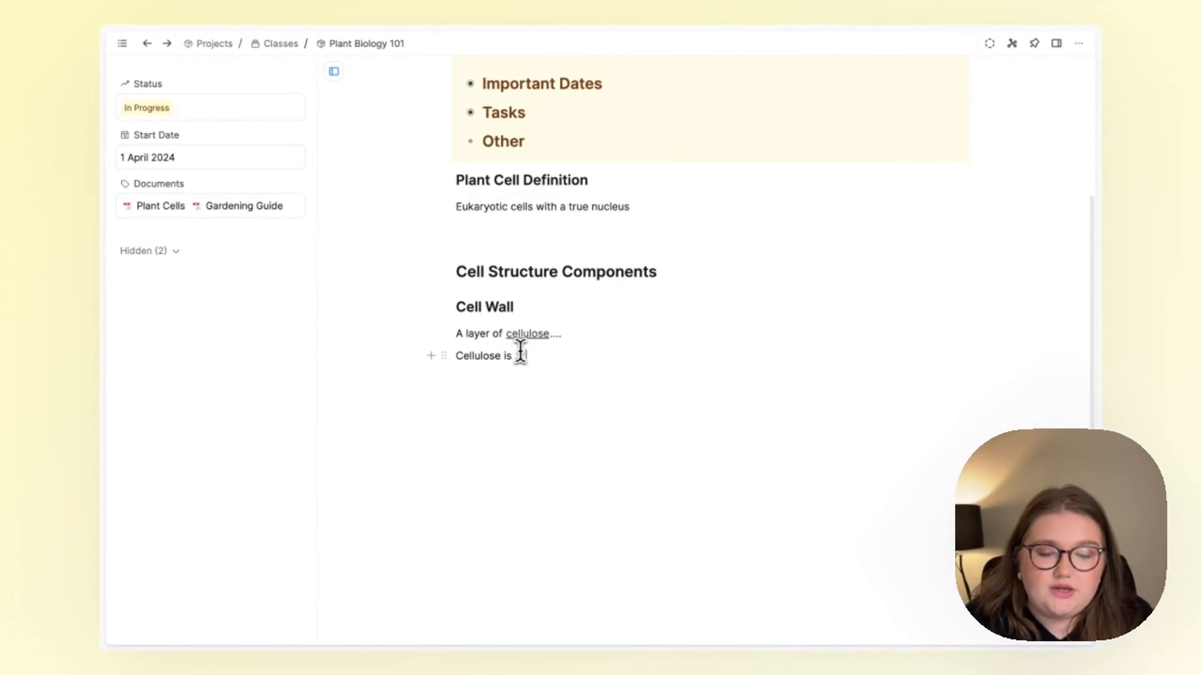
pyautogui.press('Tab')
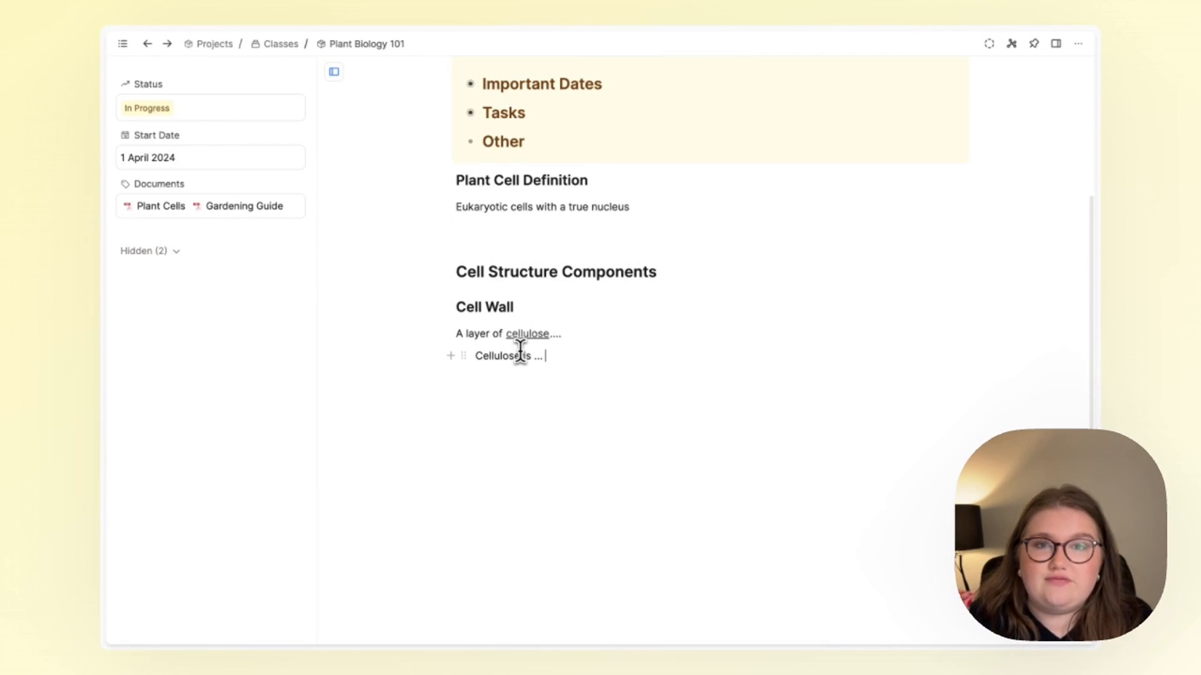
pyautogui.click(526, 335)
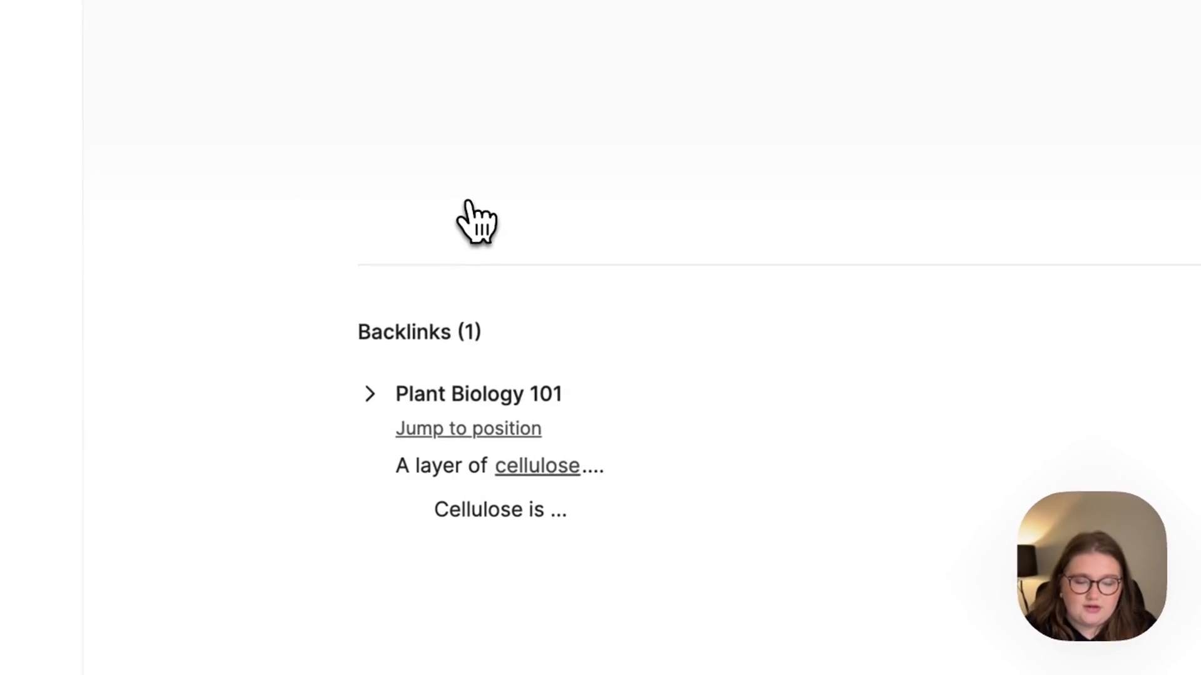
pyautogui.scroll(-2, 476, 219)
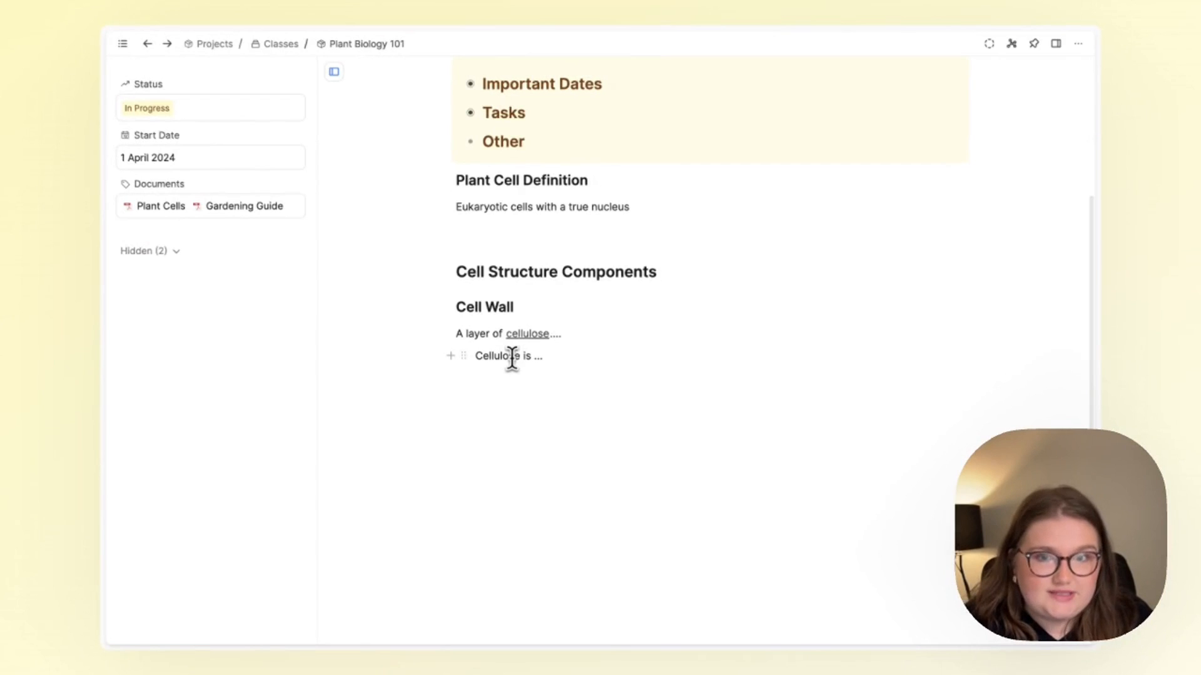
# - Add the indented lines "It is not.." and "it has..." below "Cellulose is ..." and review them in the cellulose definition's backlinks
pyautogui.click(513, 358)
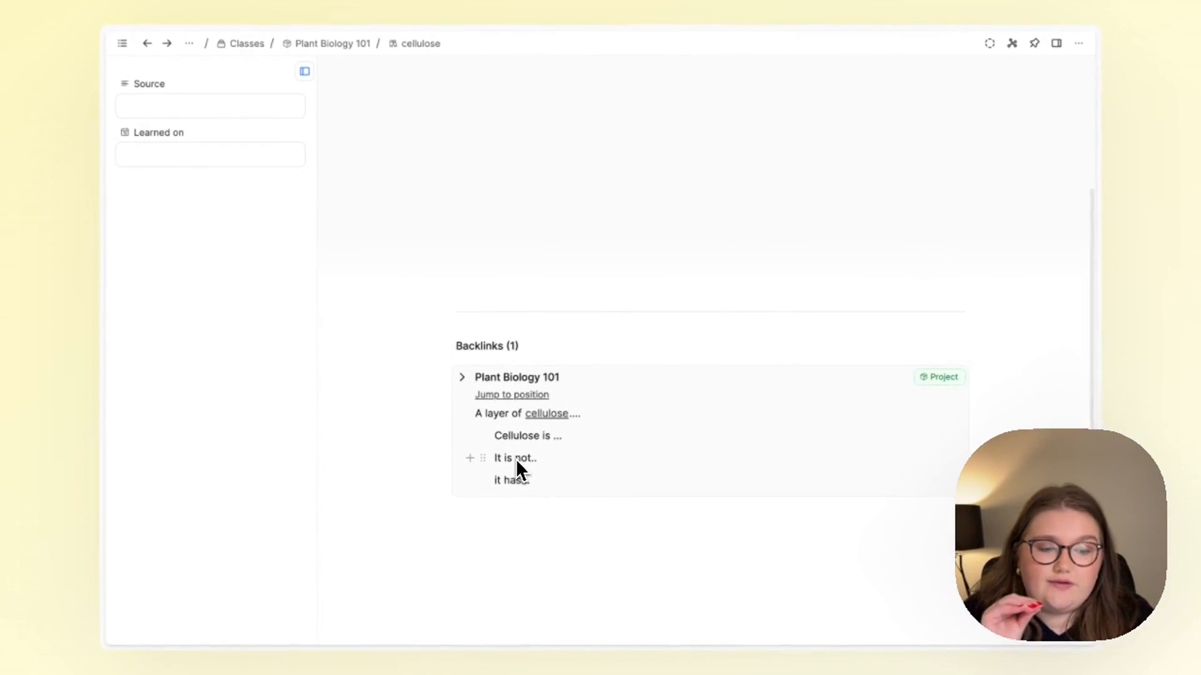
pyautogui.scroll(4, 517, 464)
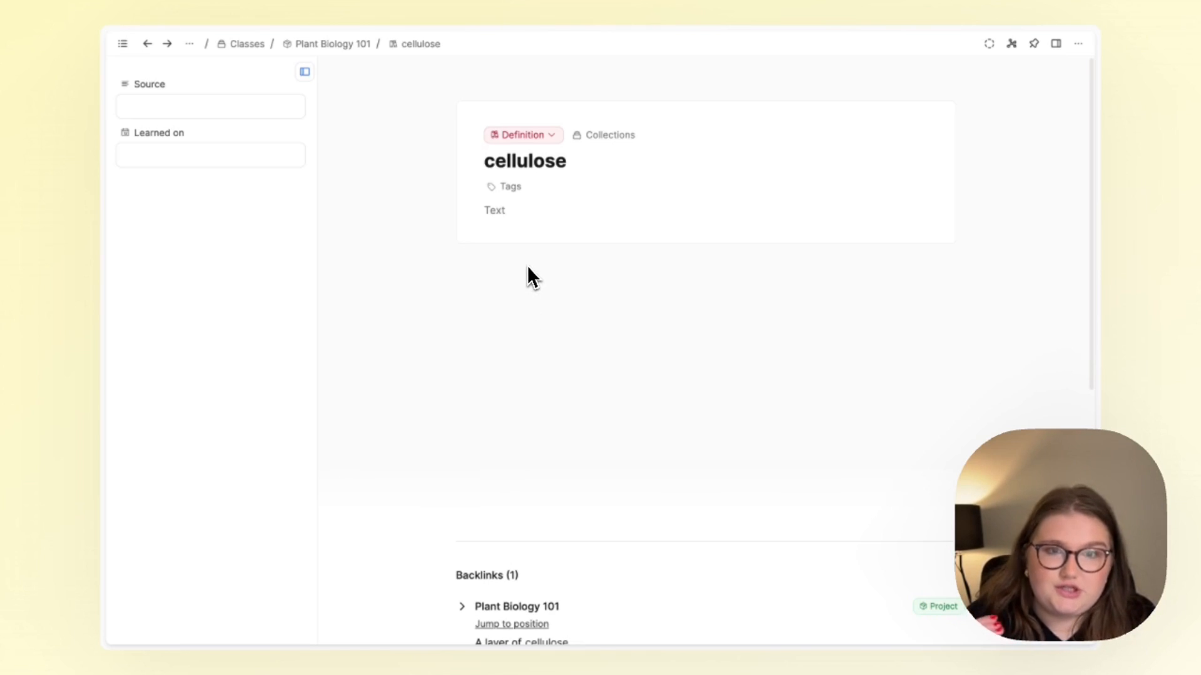
pyautogui.scroll(-4, 529, 269)
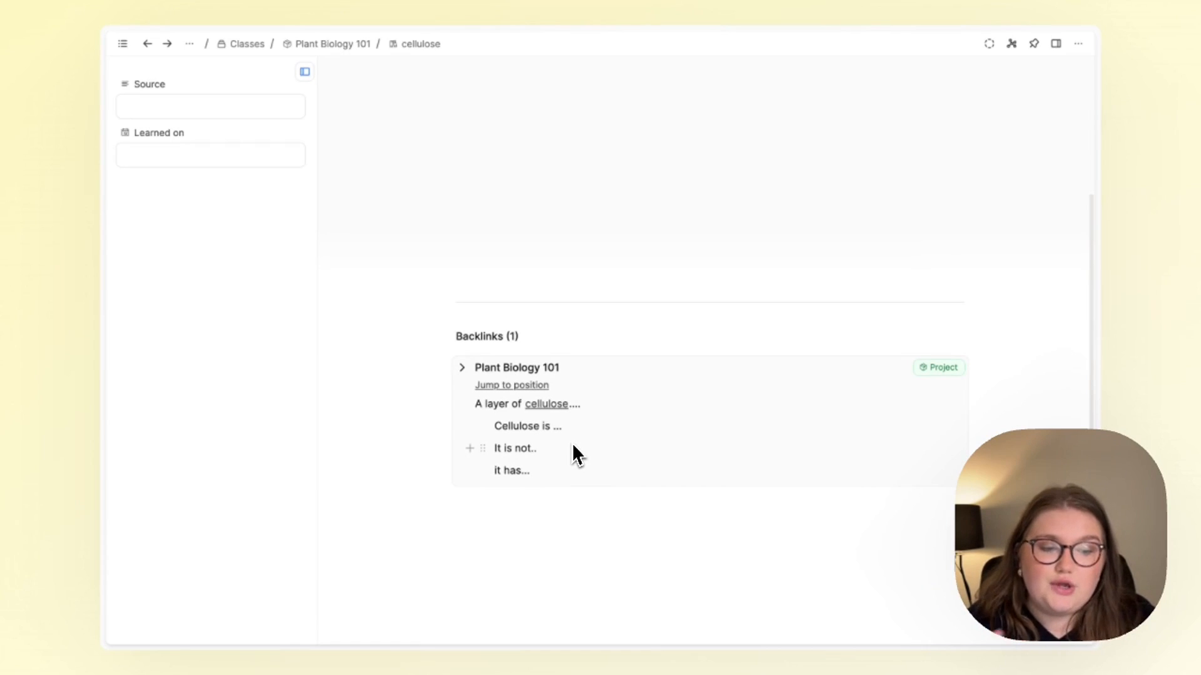
pyautogui.scroll(4, 573, 445)
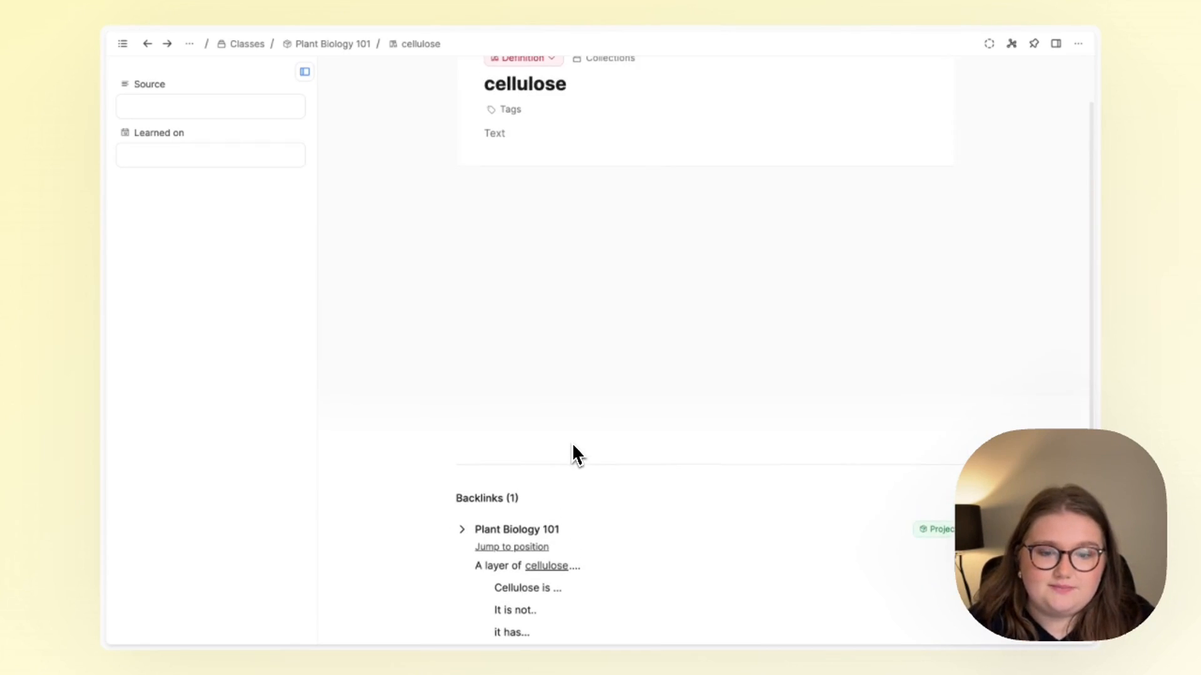
# - Write "Cellulose is ..." as the body text of the cellulose definition and compare it with the backlinked notes
pyautogui.click(495, 210)
pyautogui.write('Cellulose is ...')
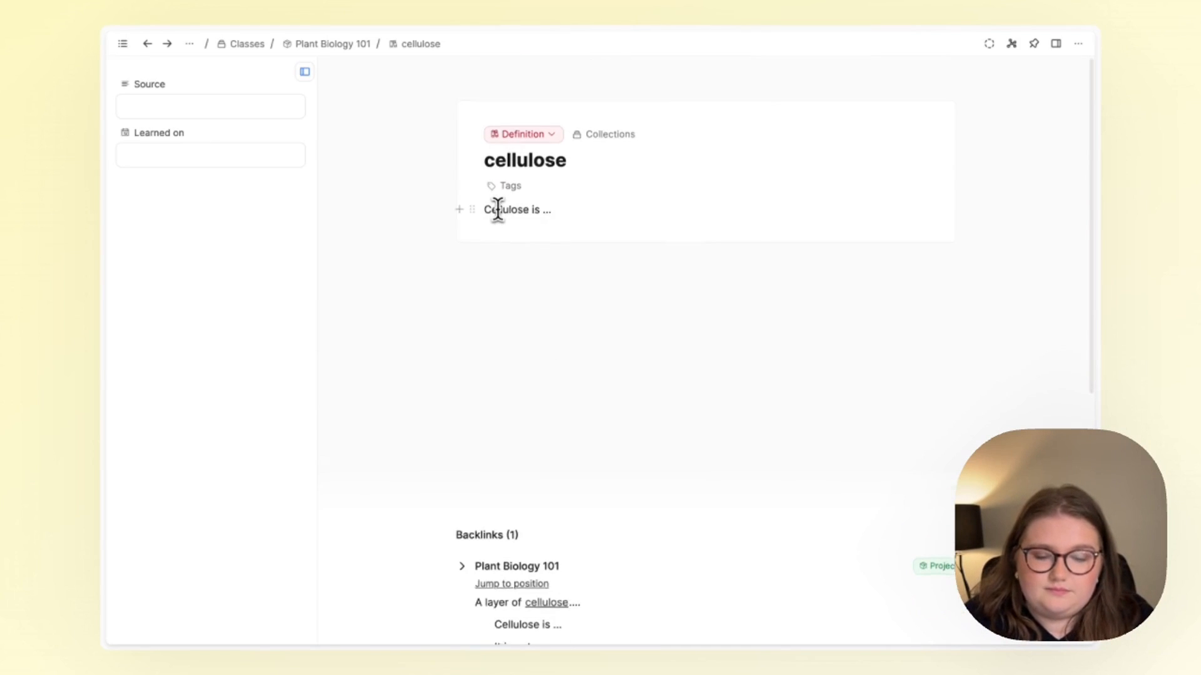
pyautogui.scroll(-3, 497, 208)
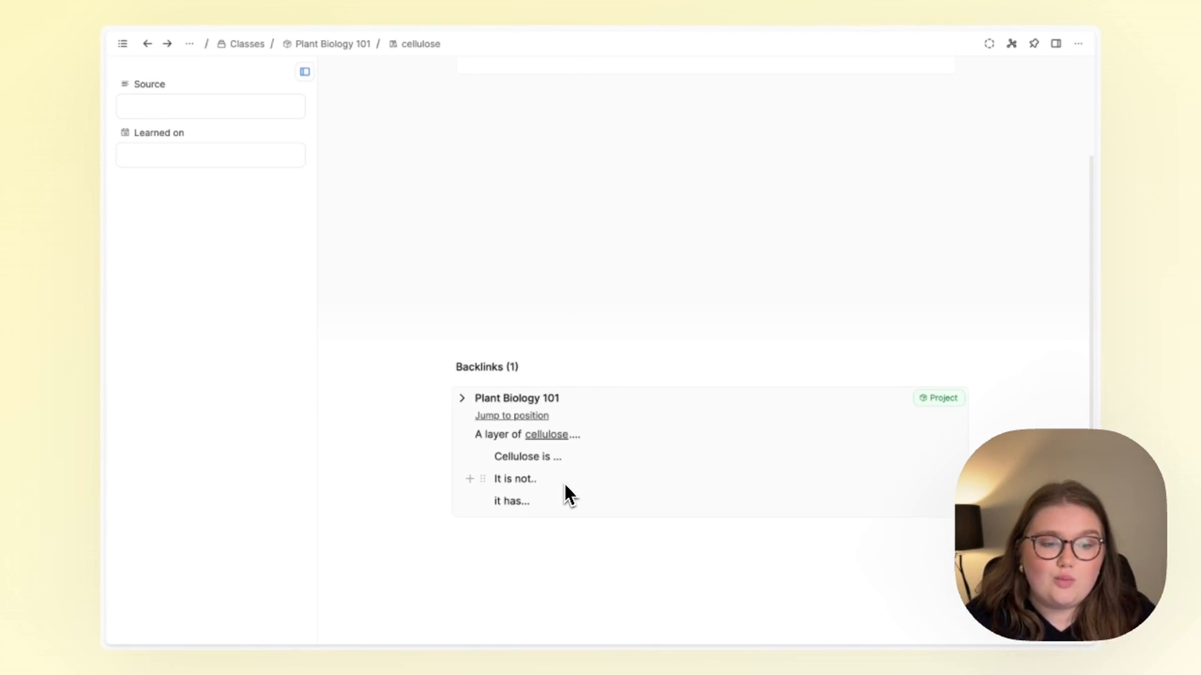
pyautogui.scroll(3, 564, 483)
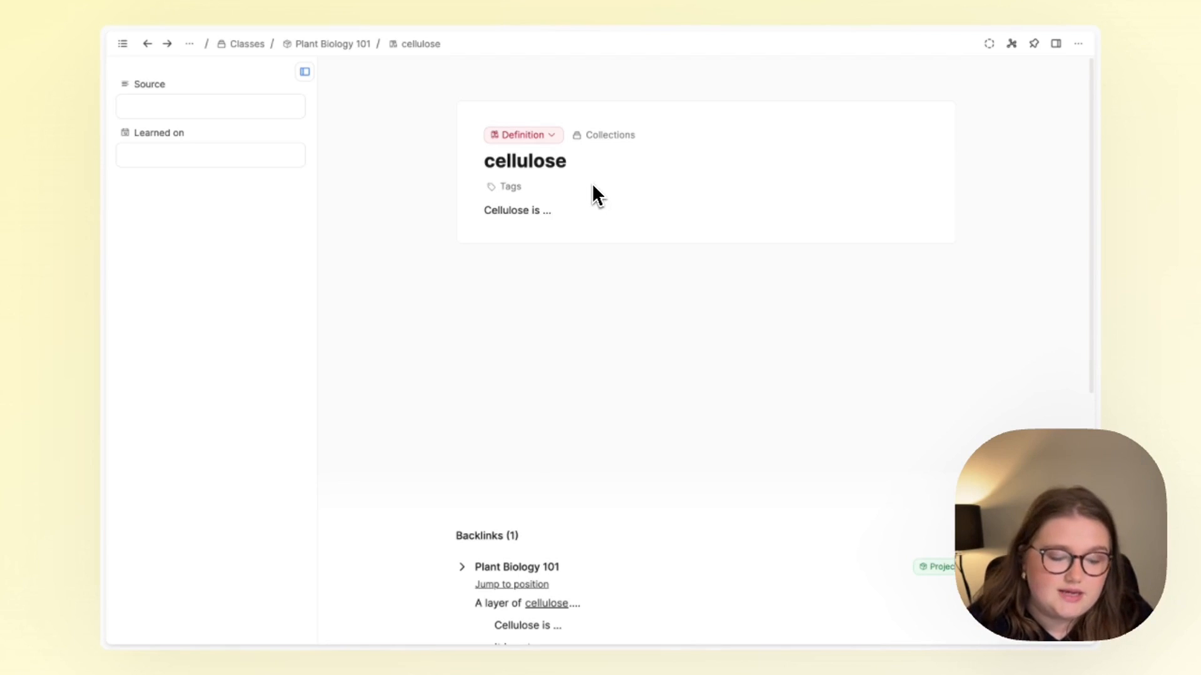
# - Return to Plant Biology 101, outdent the three lines under the cellulose line and check the definition's backlinks
pyautogui.press('super+[')
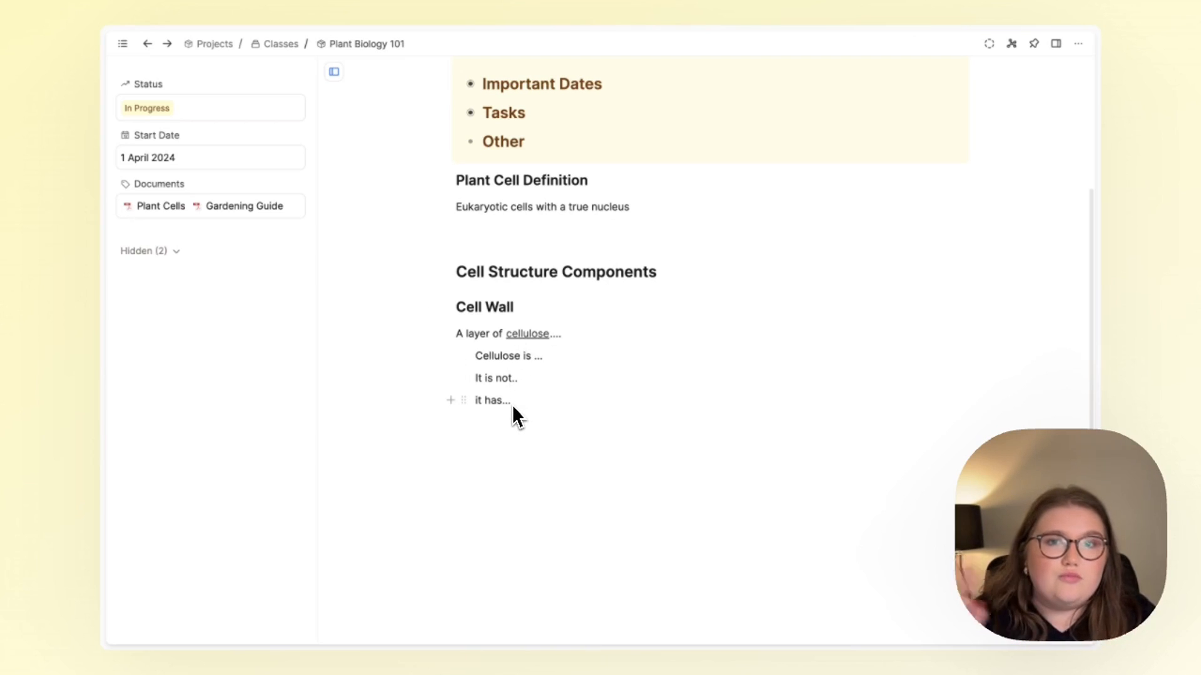
pyautogui.scroll(3, 665, 378)
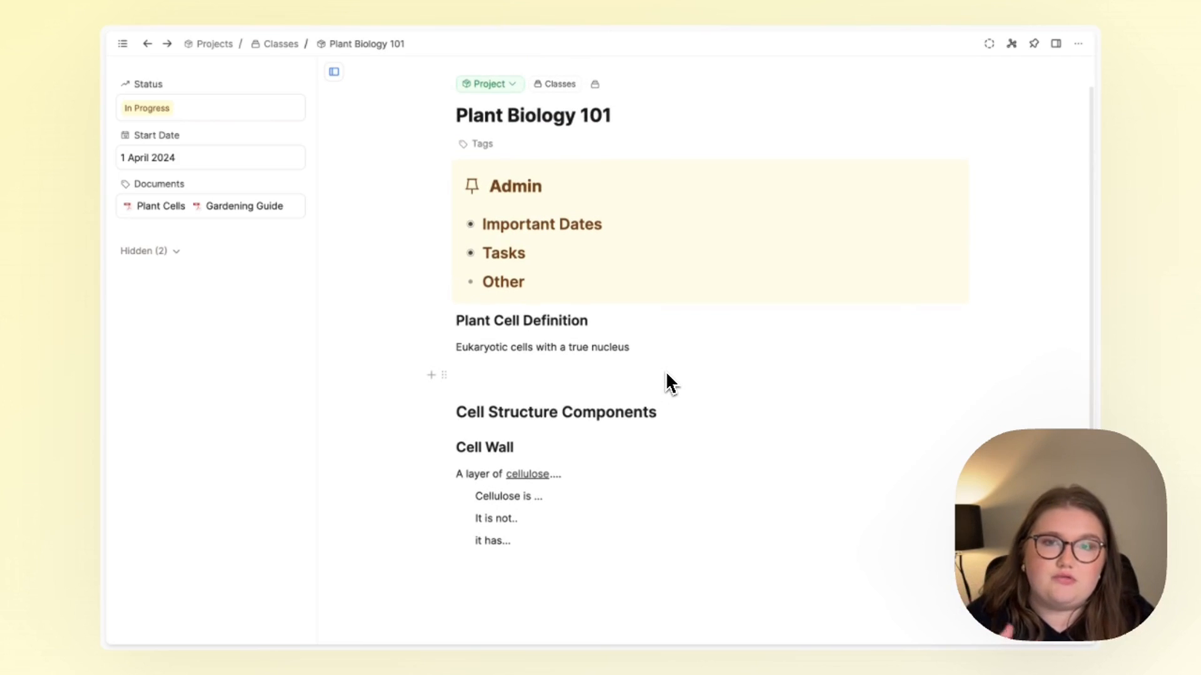
pyautogui.scroll(-4, 666, 375)
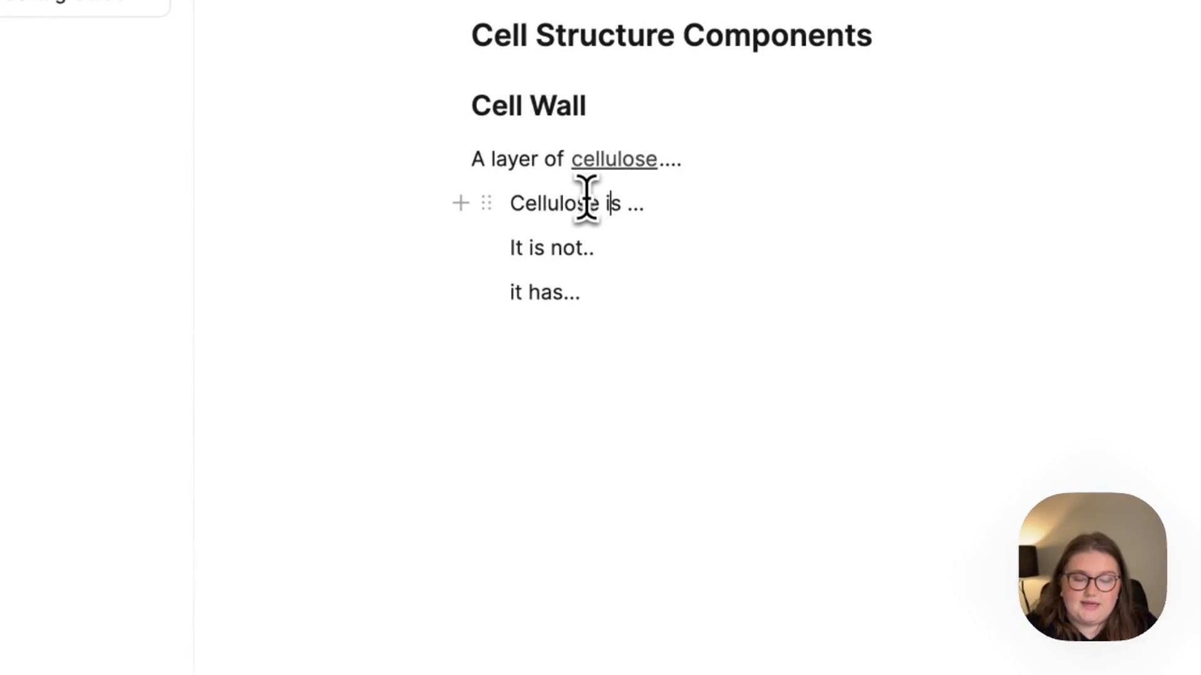
pyautogui.moveTo(487, 293); pyautogui.dragTo(485, 315)
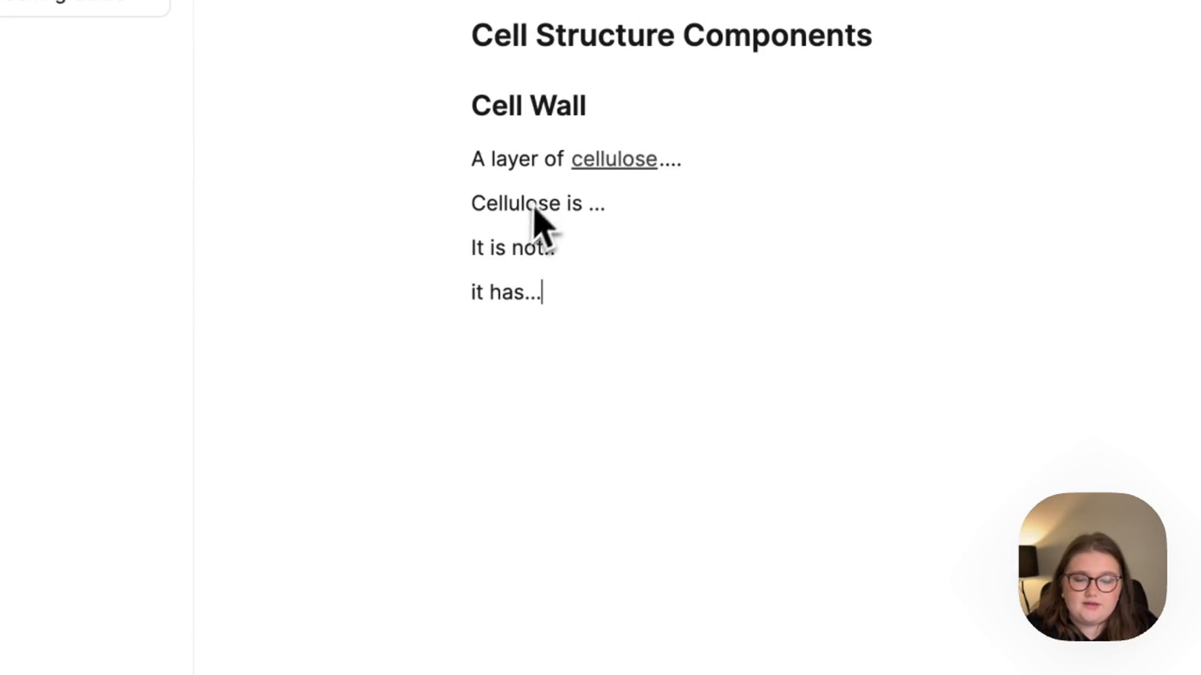
pyautogui.click(610, 160)
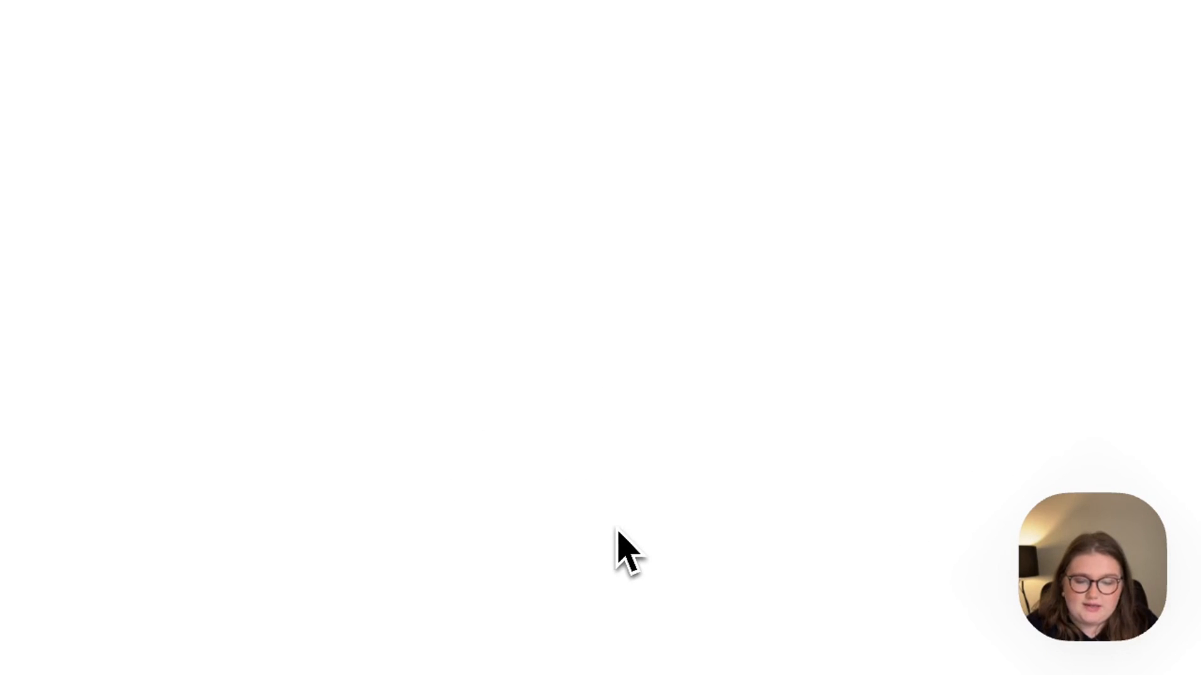
# - Indent "Cellulose is ...", "It is not.." and "it has..." beneath the cellulose line again and recheck the cellulose definition's backlinks
pyautogui.click(445, 317)
pyautogui.press('Tab')
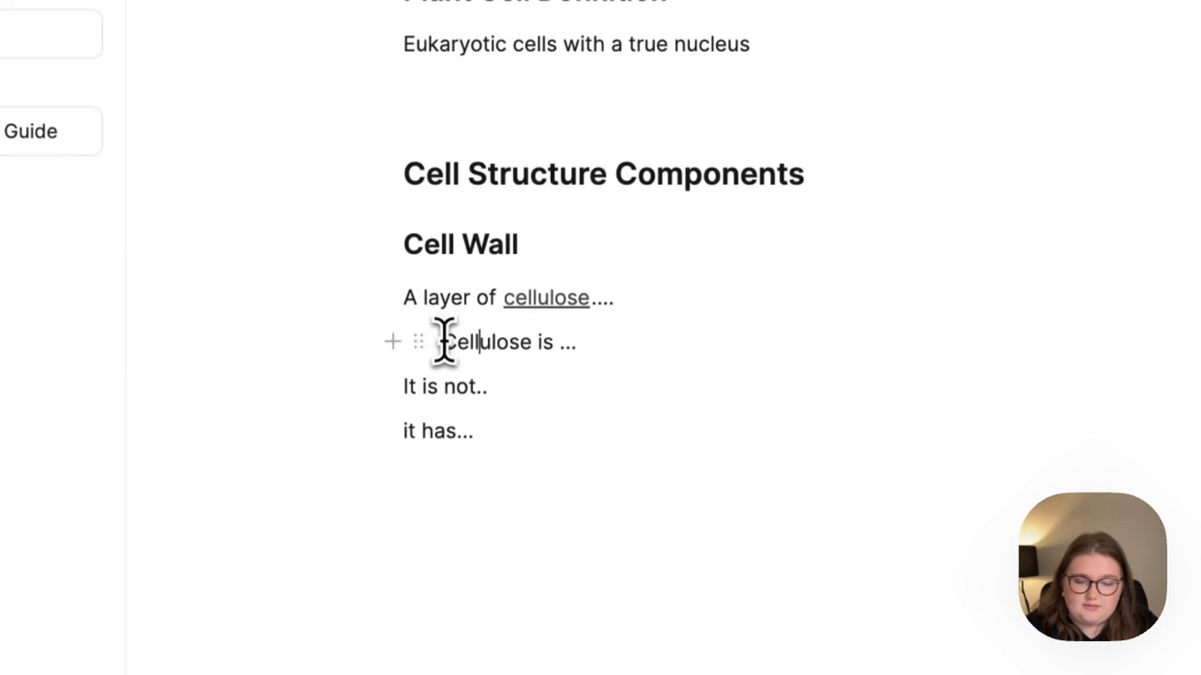
pyautogui.click(450, 389)
pyautogui.press('Tab')
pyautogui.click(456, 433)
pyautogui.press('Tab')
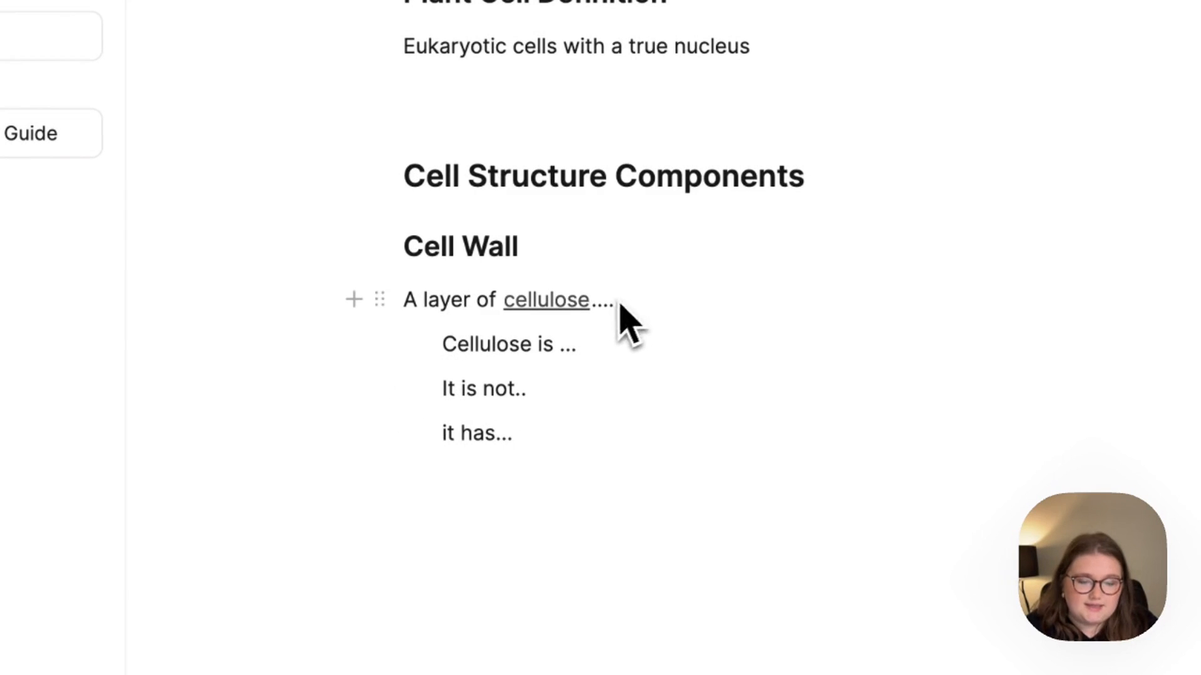
pyautogui.click(571, 301)
pyautogui.scroll(-4, 571, 303)
pyautogui.scroll(4, 569, 313)
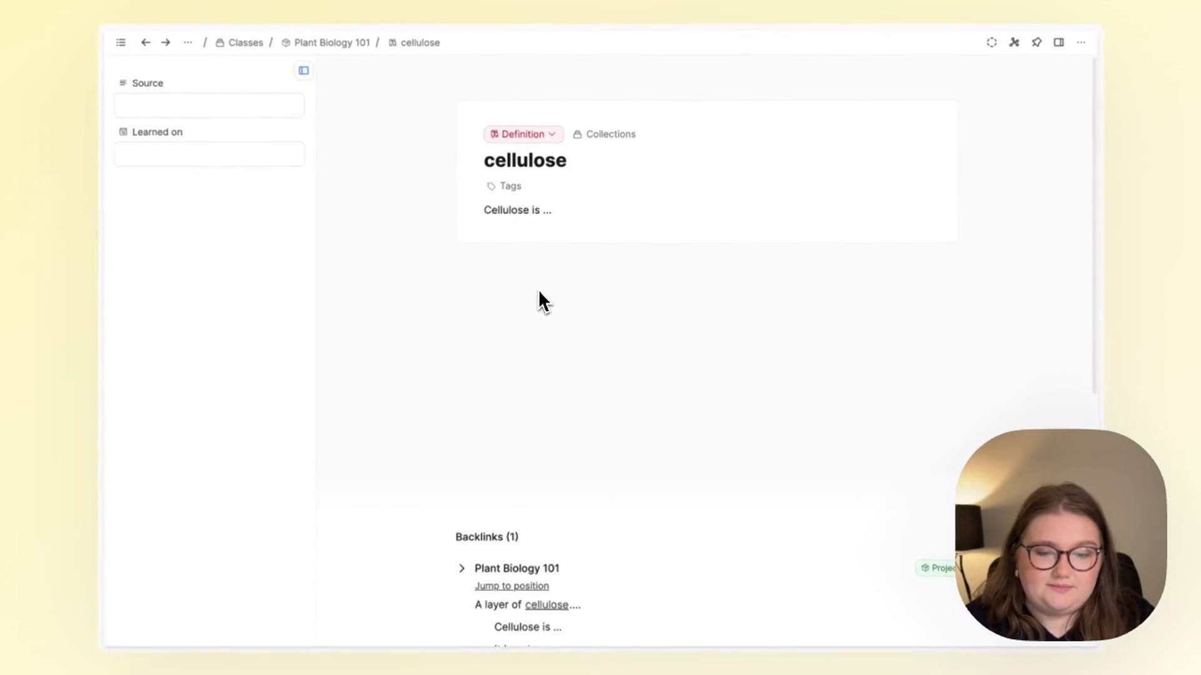
# - Switch to the Capacities website's use-case page and examine the PHY1 example's table of contents and outgoing links sorted by object type
pyautogui.press('super+bracketleft')
pyautogui.scroll(3, 538, 289)
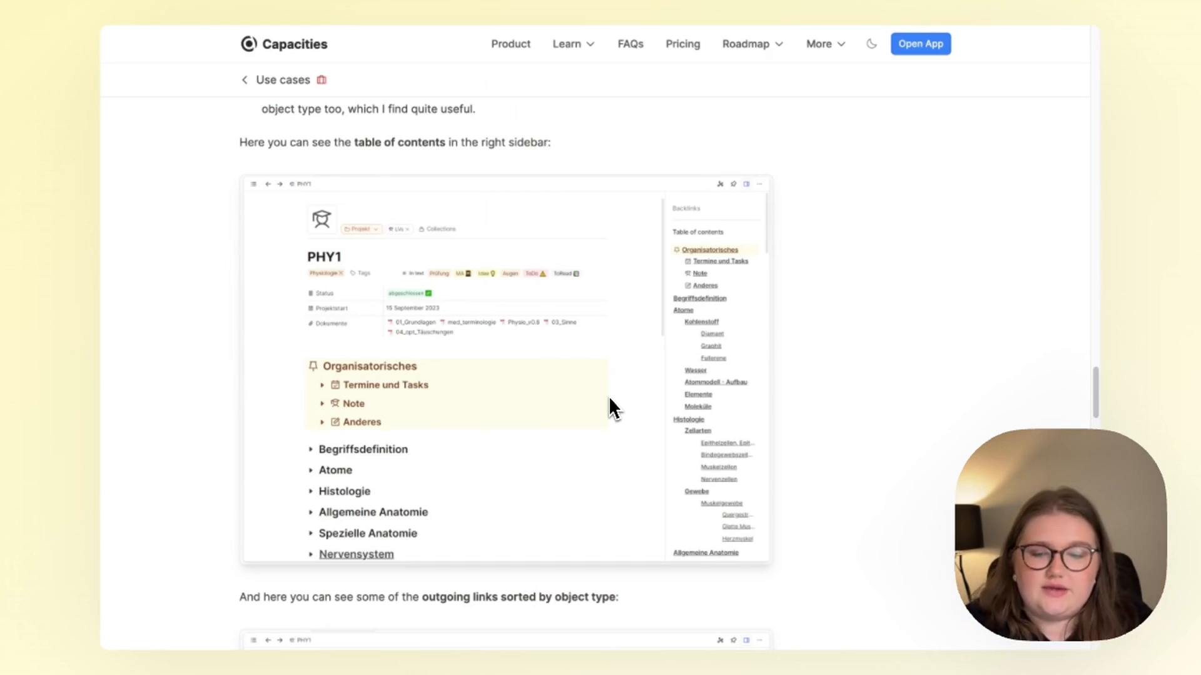
pyautogui.scroll(-1, 522, 348)
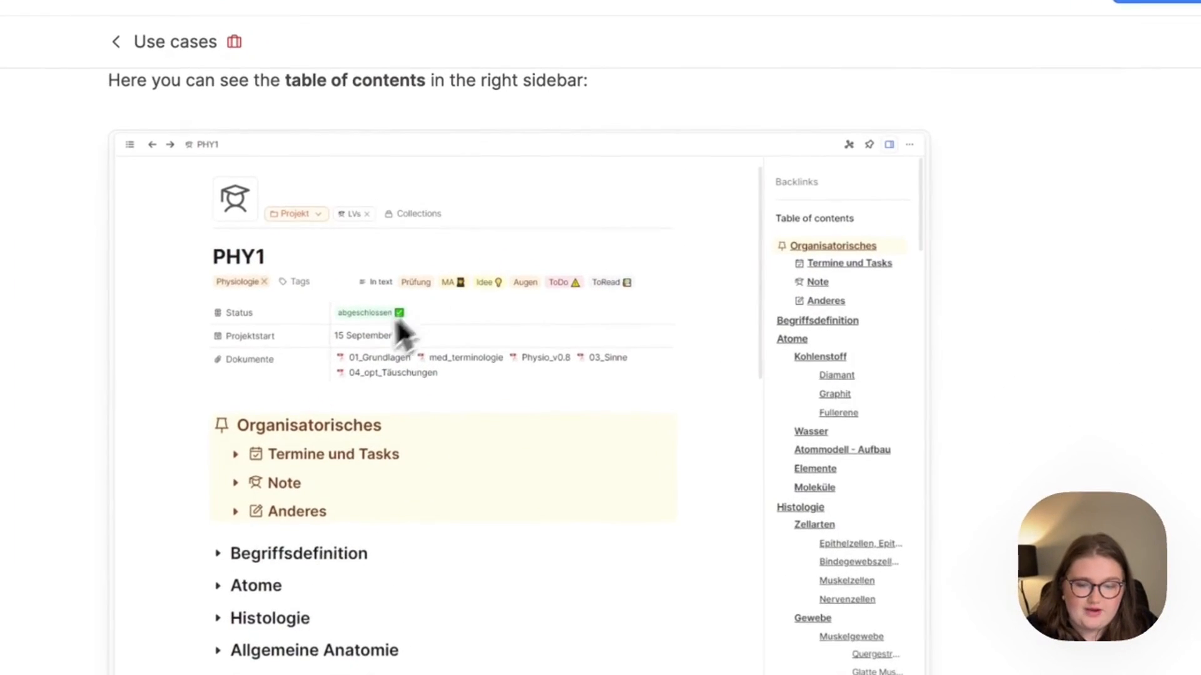
pyautogui.scroll(-2, 344, 456)
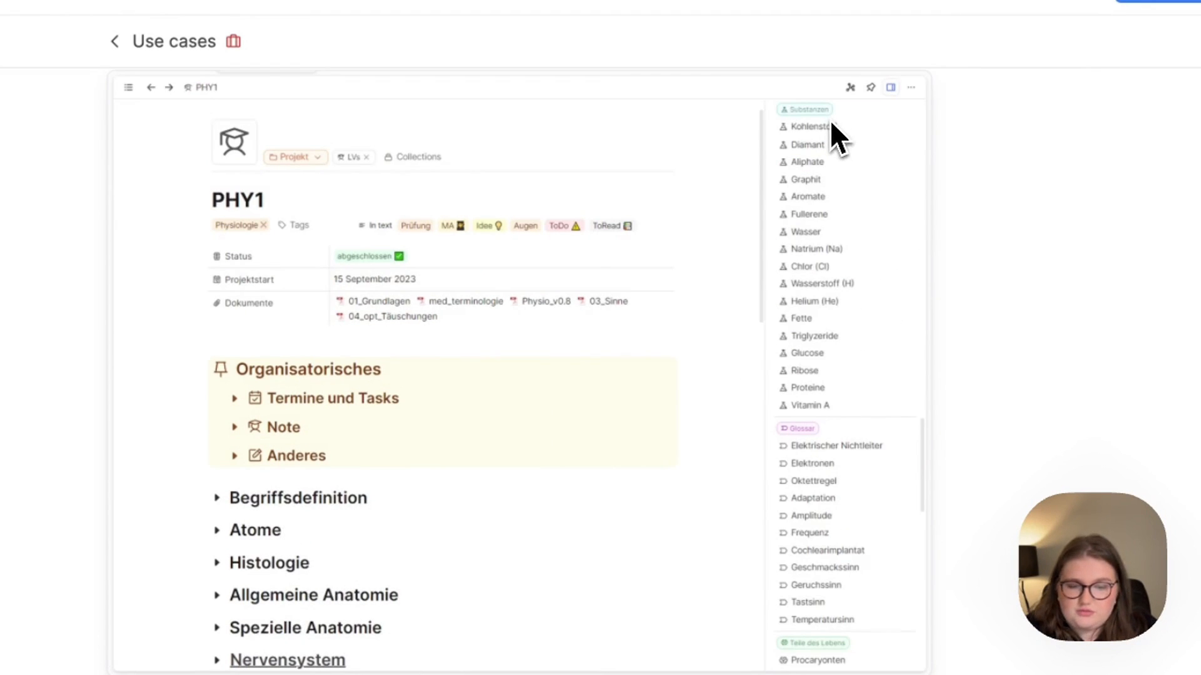
pyautogui.scroll(-1, 821, 436)
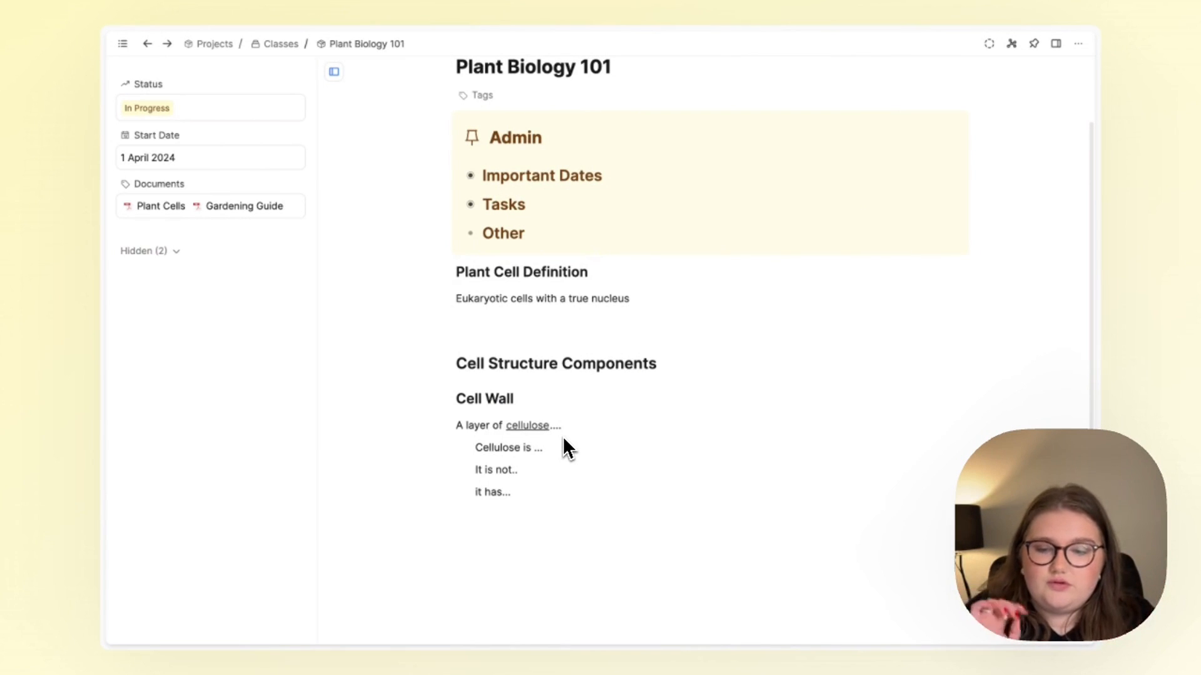
# - Expand the Important Dates item in the Plant Biology 101 Admin block to view its entry and collapse it again
pyautogui.click(470, 176)
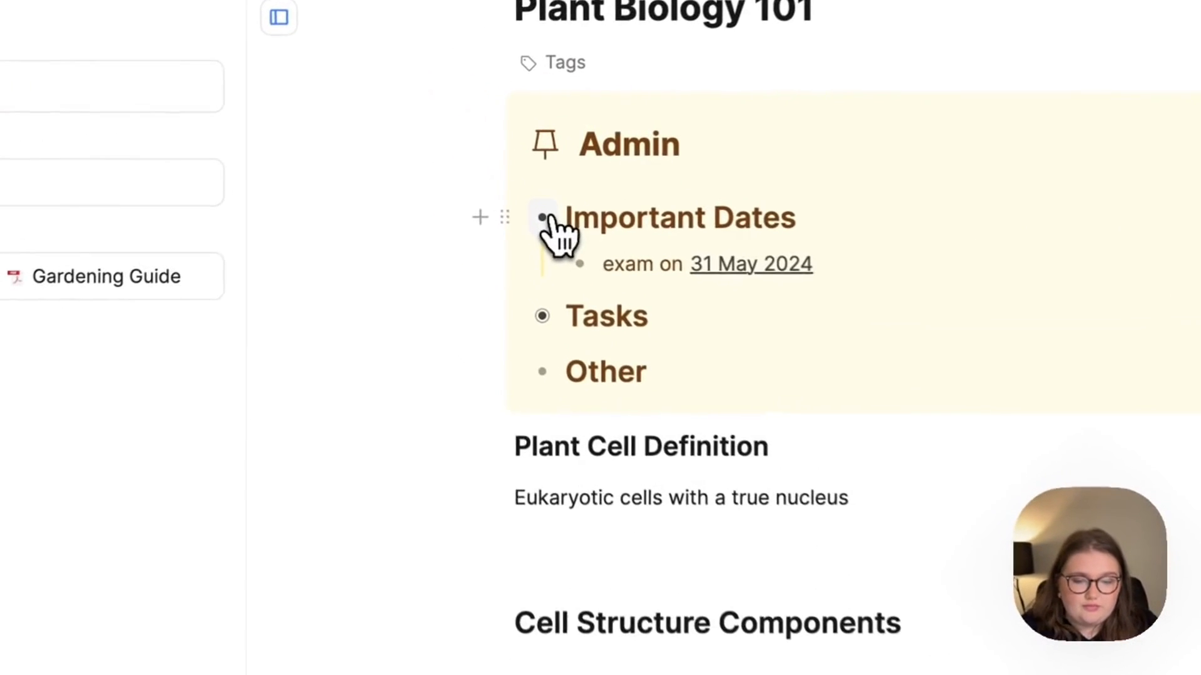
pyautogui.click(543, 217)
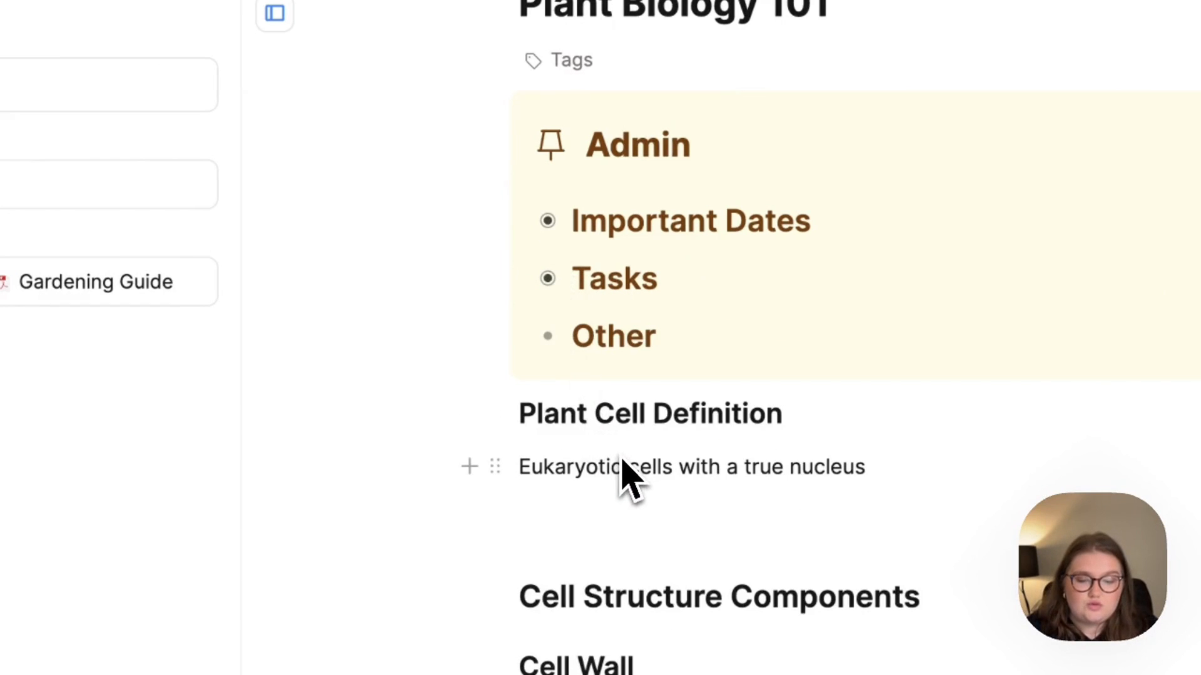
# - Indent the "Eukaryotic cells with a true nucleus" line under Plant Cell Definition and turn that heading into a collapsed bullet item
pyautogui.click(550, 464)
pyautogui.press('Tab')
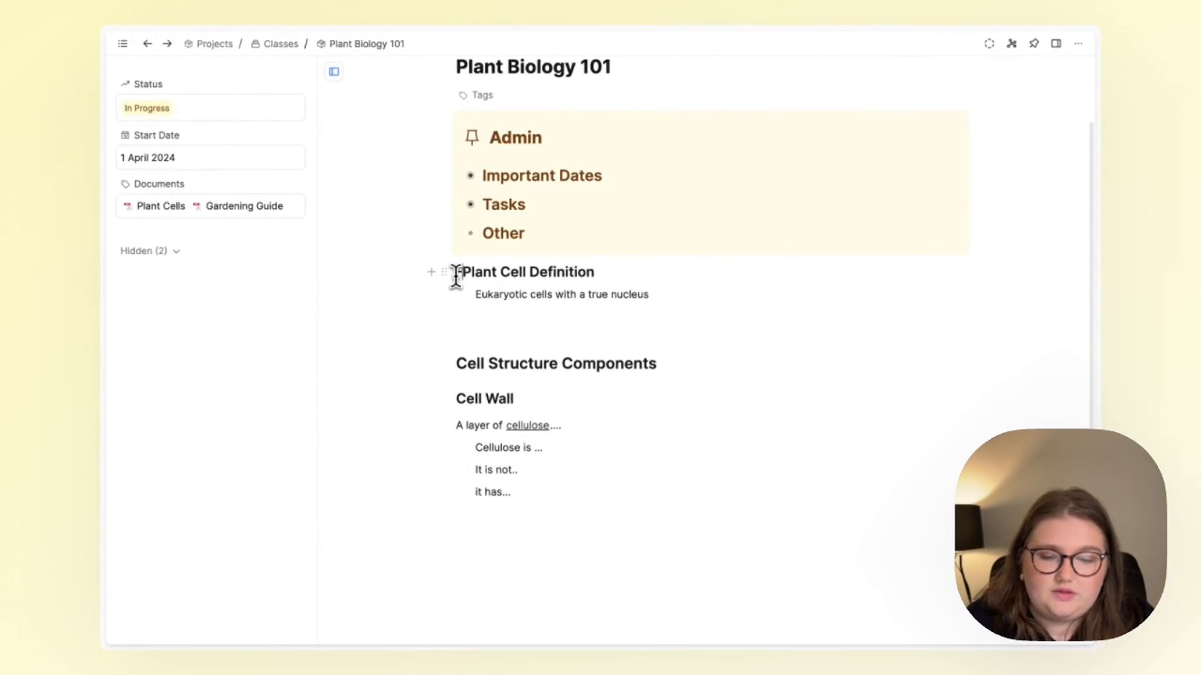
pyautogui.click(456, 273)
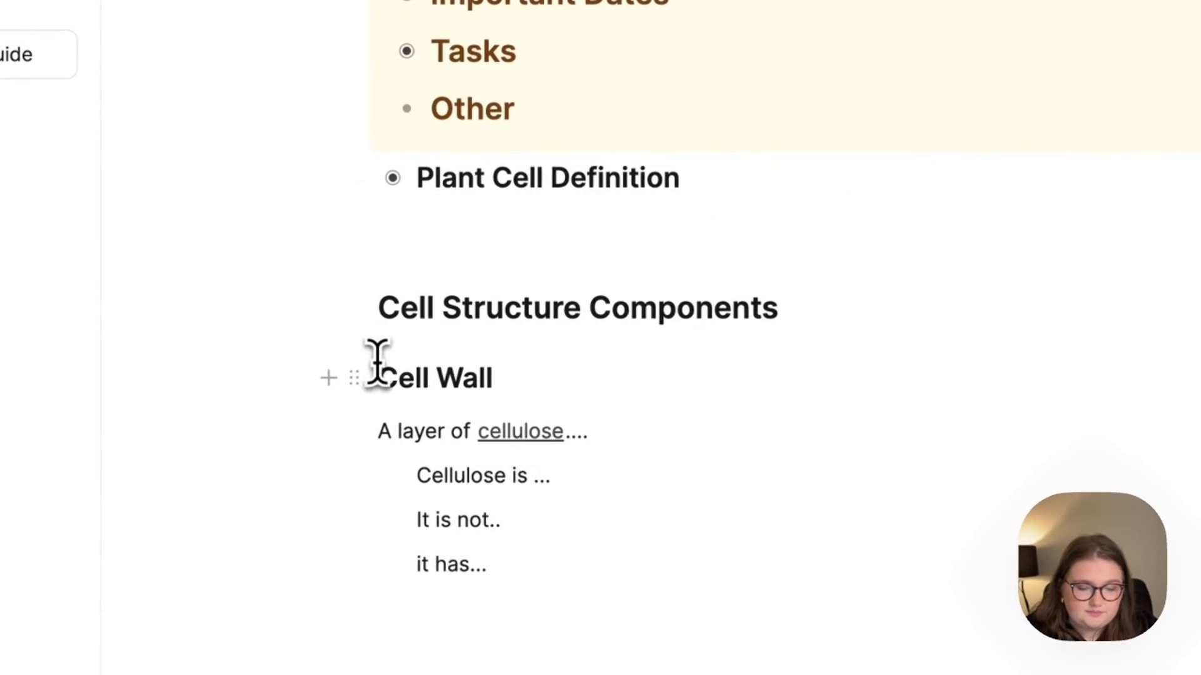
# - Turn the Cell Structure Components heading into a bullet item and nest Cell Wall and the "A layer of cellulose...." line beneath it
pyautogui.click(383, 304)
pyautogui.write('-')
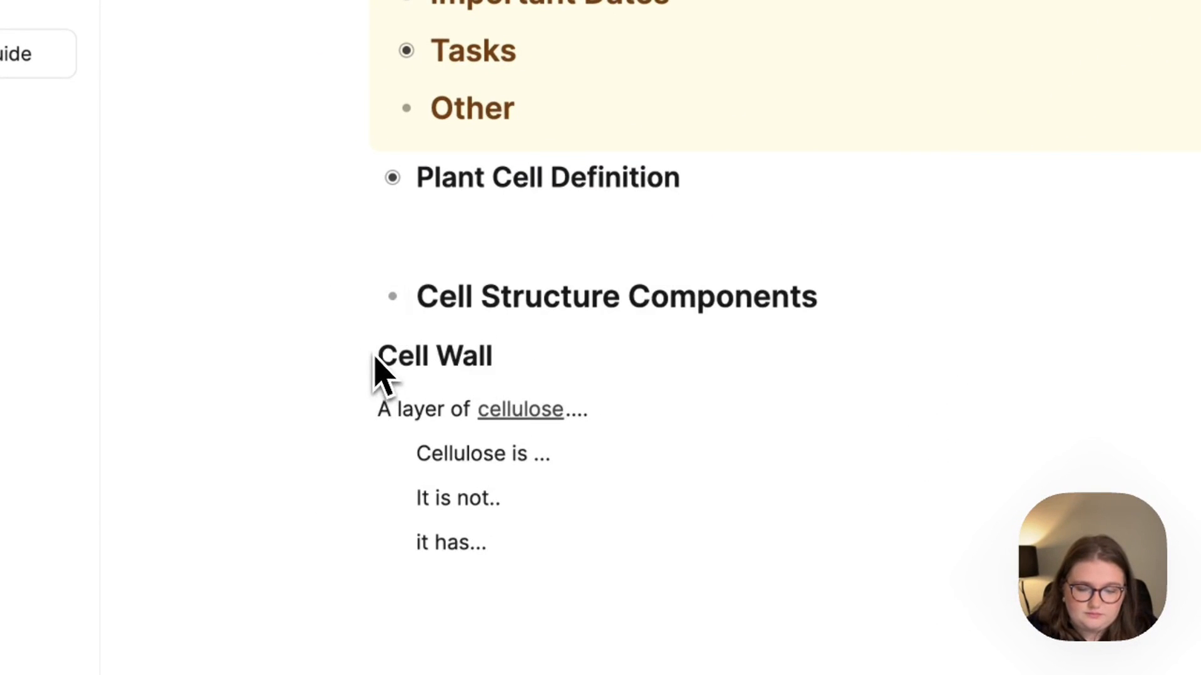
pyautogui.click(376, 355)
pyautogui.press('Tab')
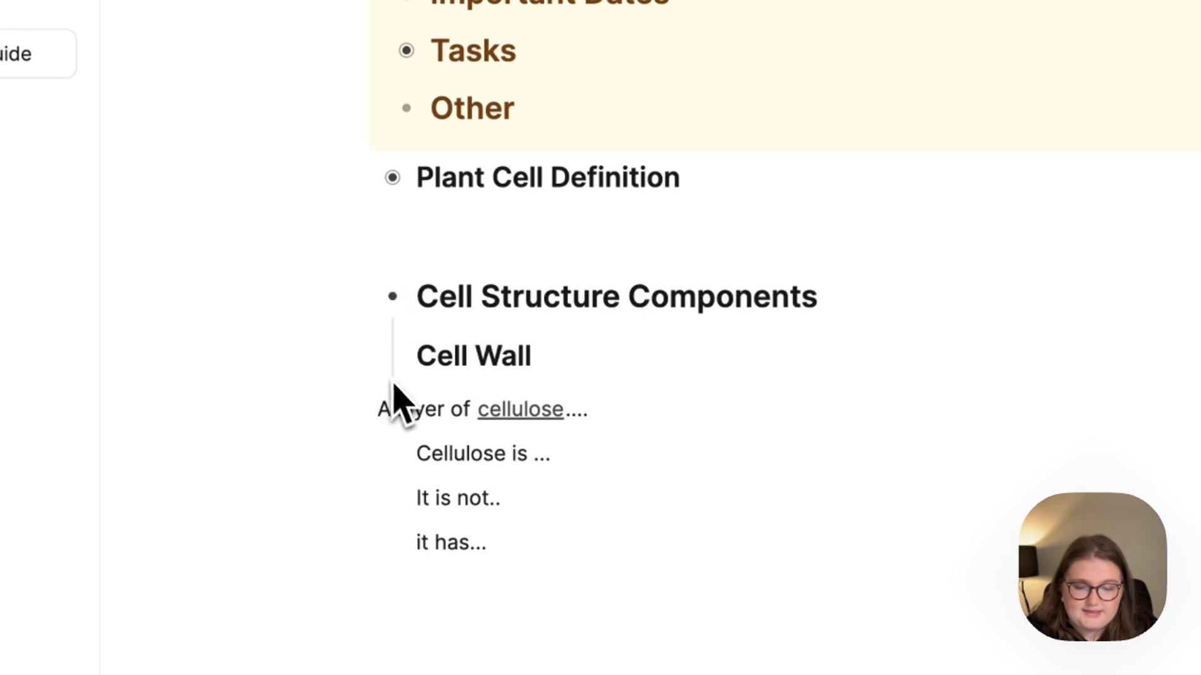
pyautogui.click(377, 408)
pyautogui.press('Tab')
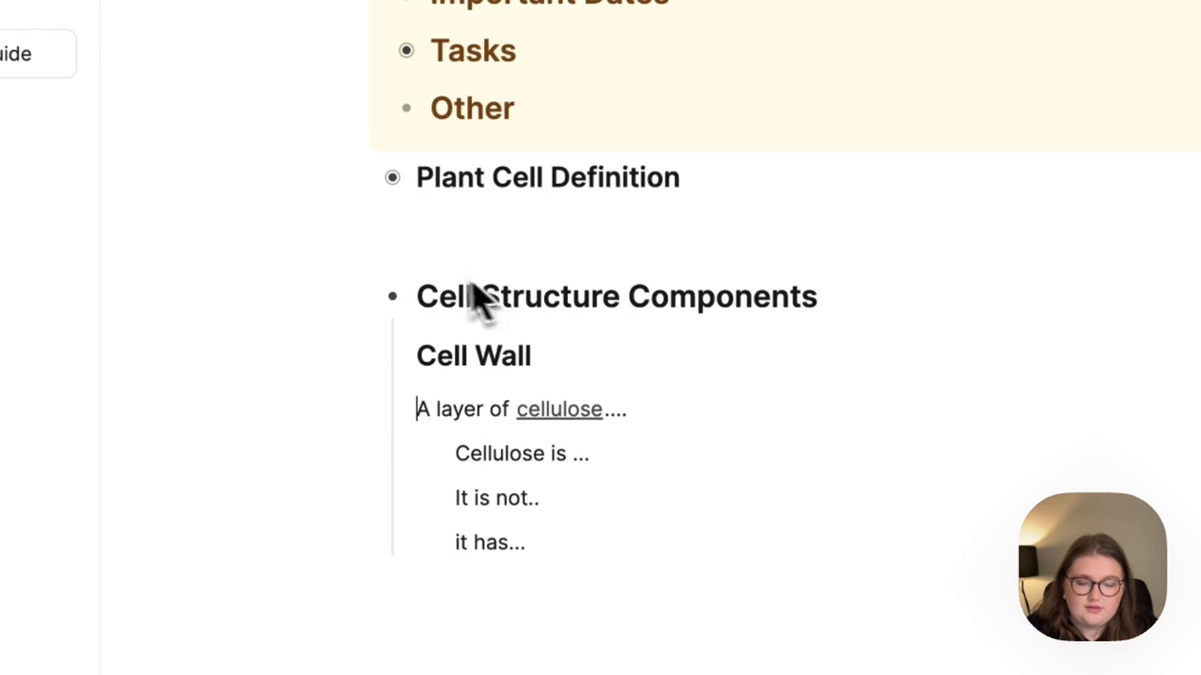
# - Collapse the Cell Structure Components item and remove the blank line between it and Plant Cell Definition
pyautogui.click(392, 296)
pyautogui.click(391, 349)
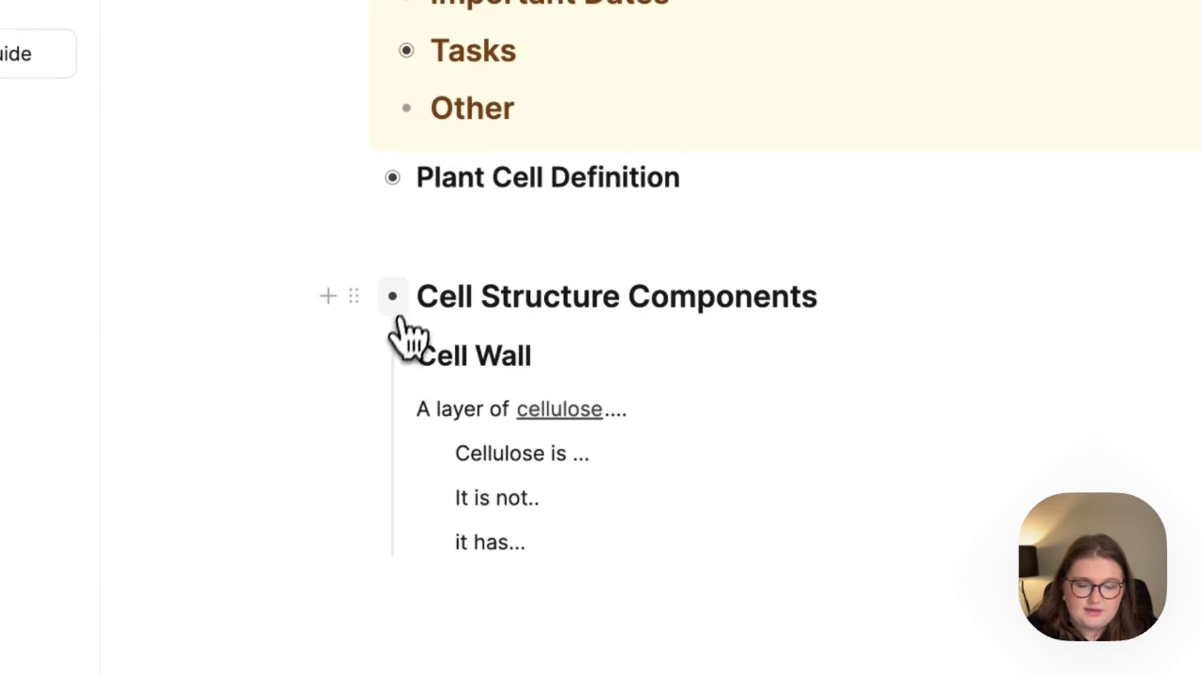
pyautogui.click(392, 297)
pyautogui.click(456, 299)
pyautogui.press('BackSpace')
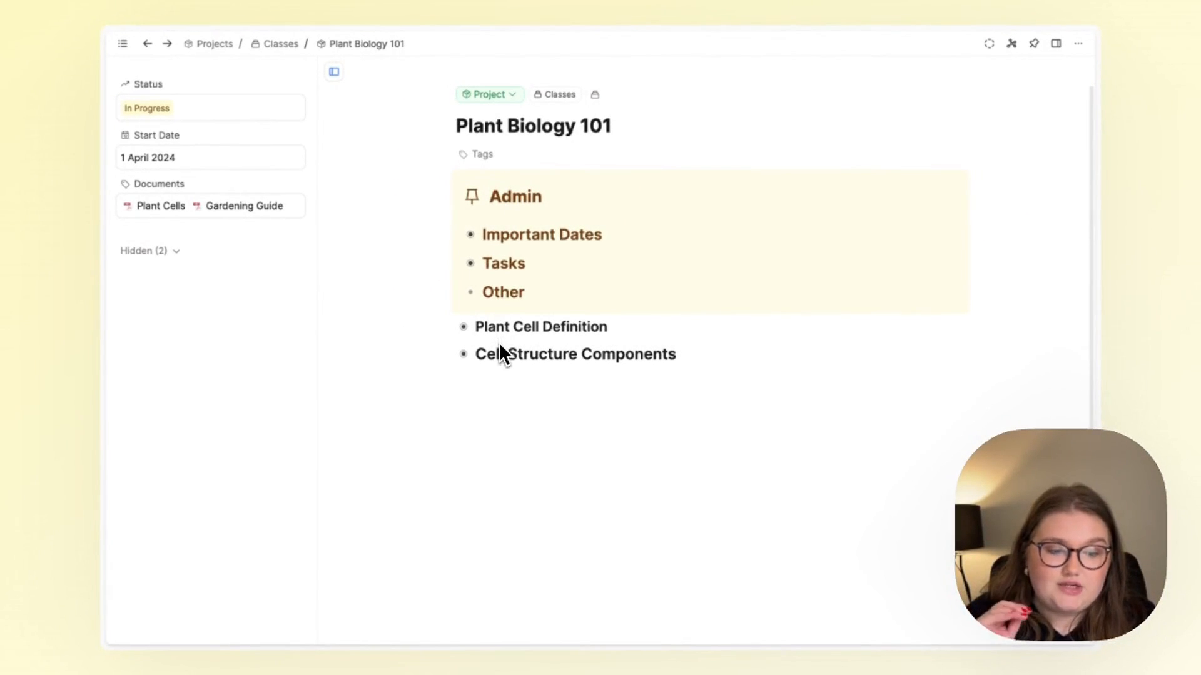
# - Expand Cell Structure Components, open the linked cellulose definition and return to the Plant Biology 101 notes
pyautogui.click(463, 354)
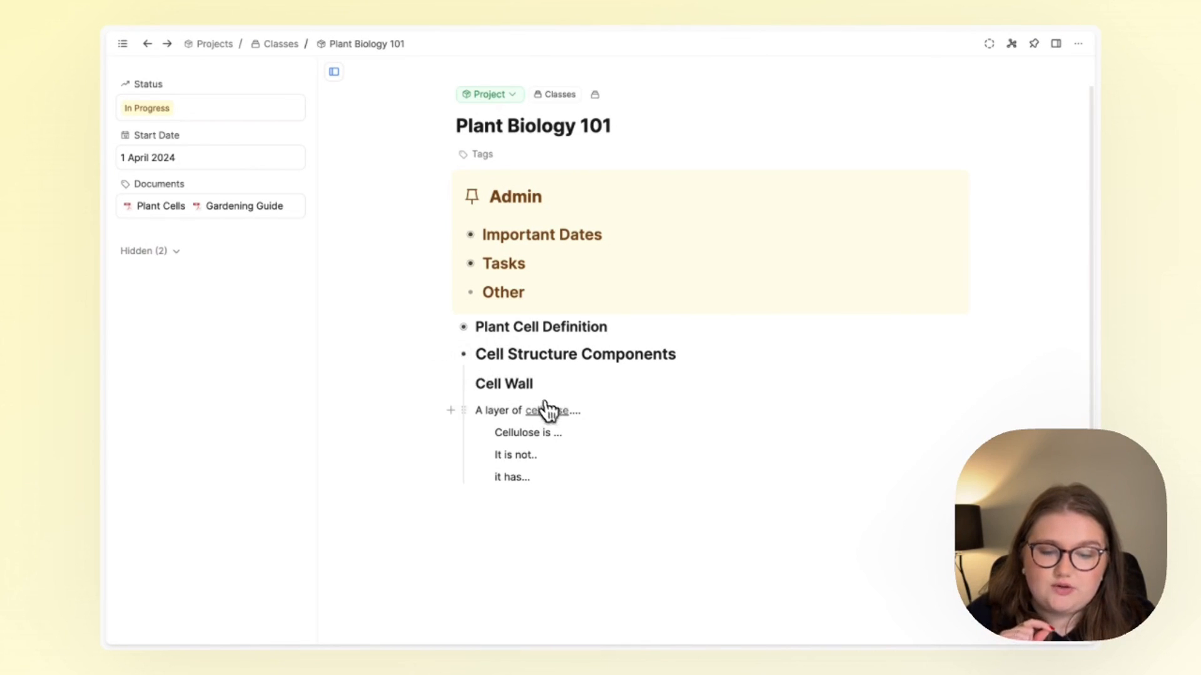
pyautogui.moveTo(554, 416)
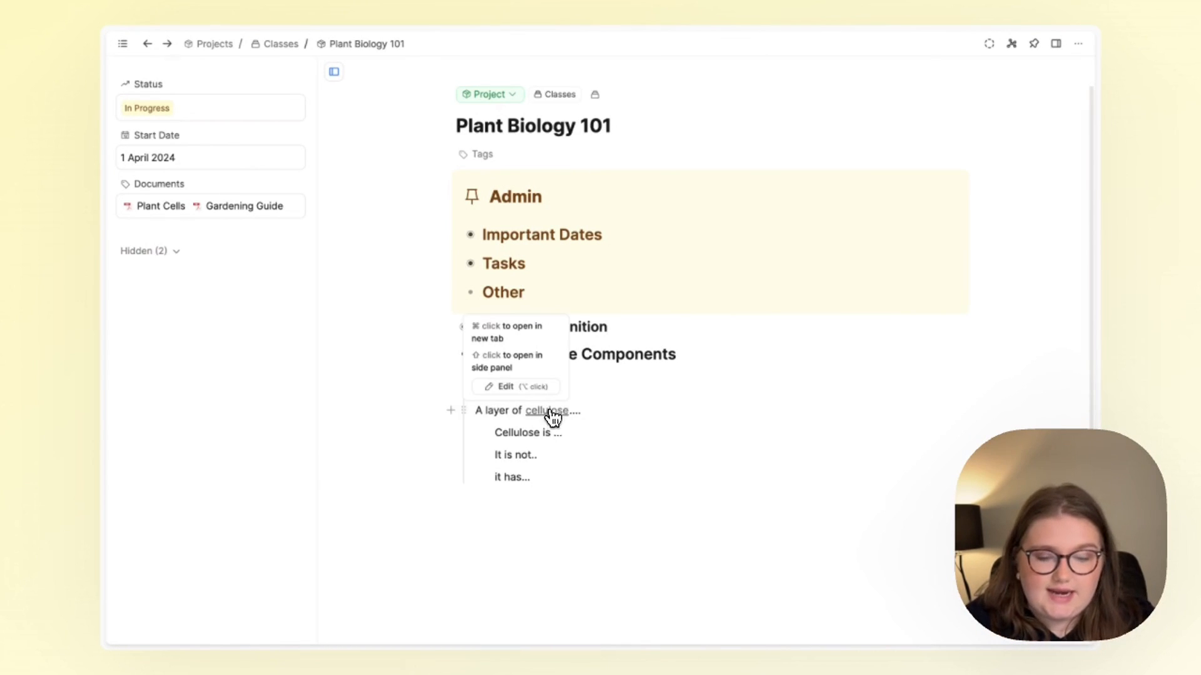
pyautogui.click(553, 414)
pyautogui.press('super+bracketleft')
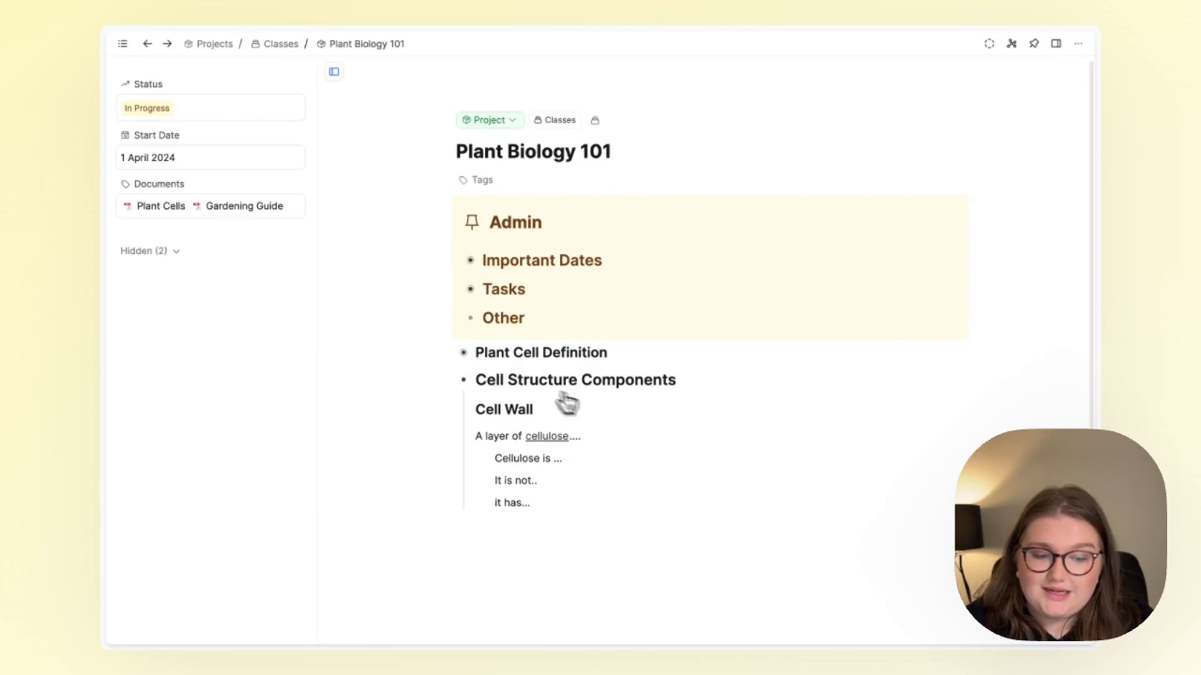
pyautogui.scroll(-1, 605, 412)
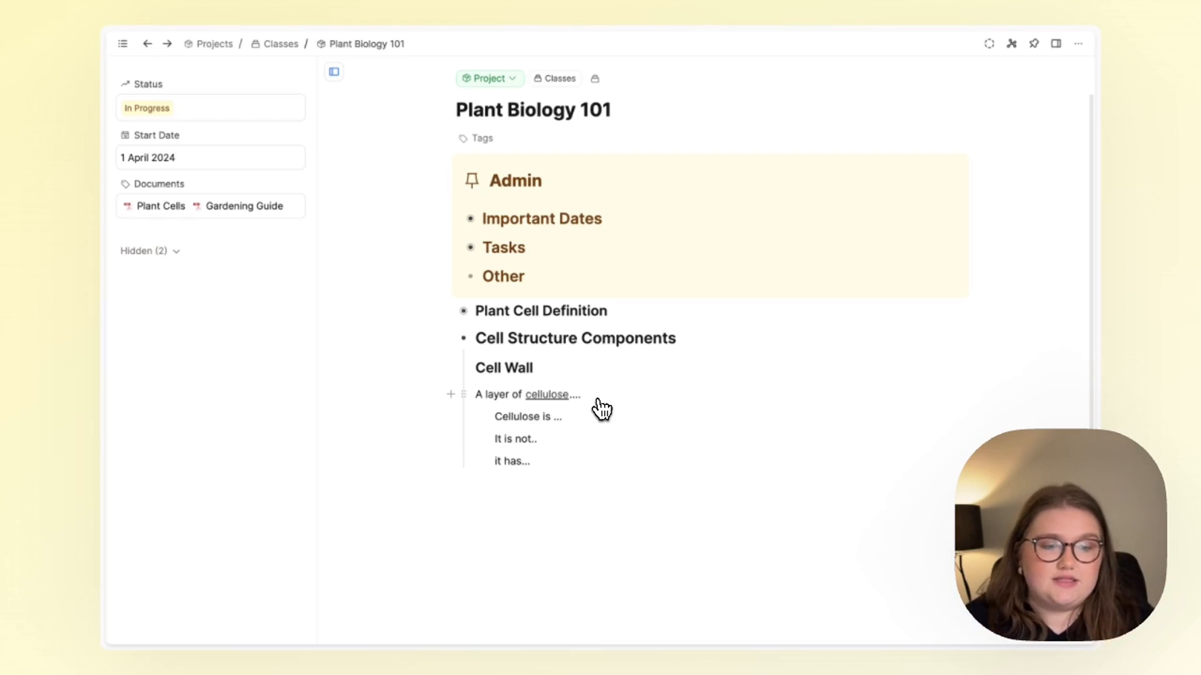
# - Open the Plant Cells PDF beside the notes at its Plant Cell Structure section, and examine the cellulose definition's backlinks
pyautogui.click(161, 205)
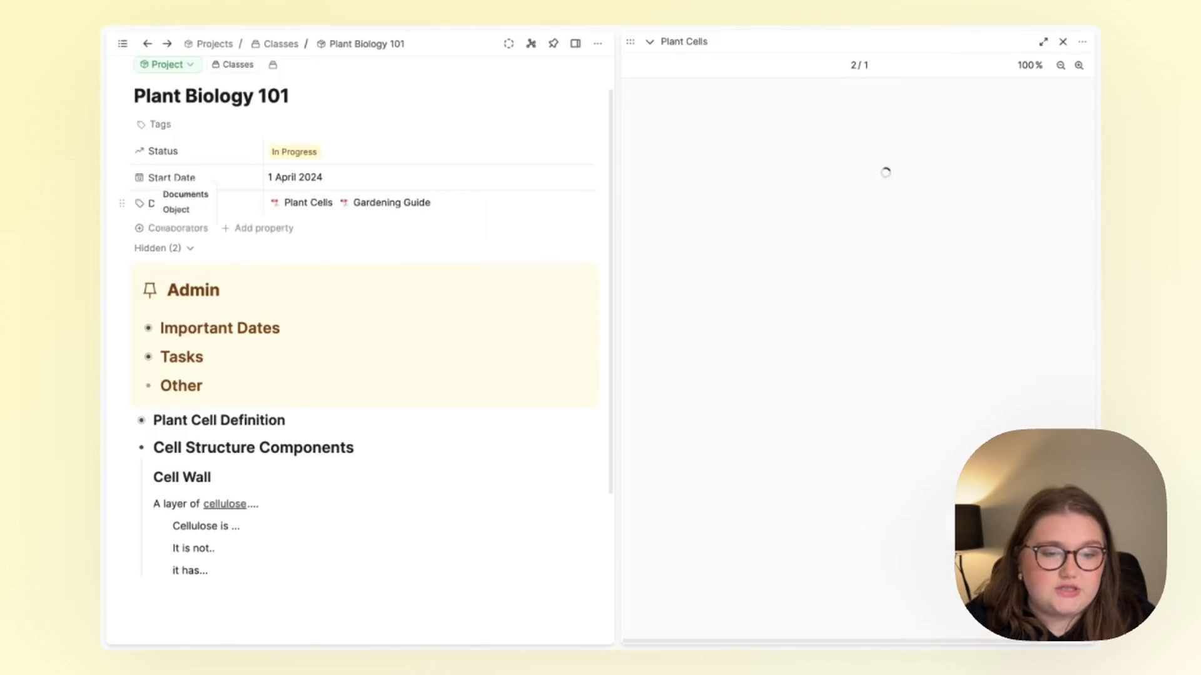
pyautogui.scroll(-3, 819, 286)
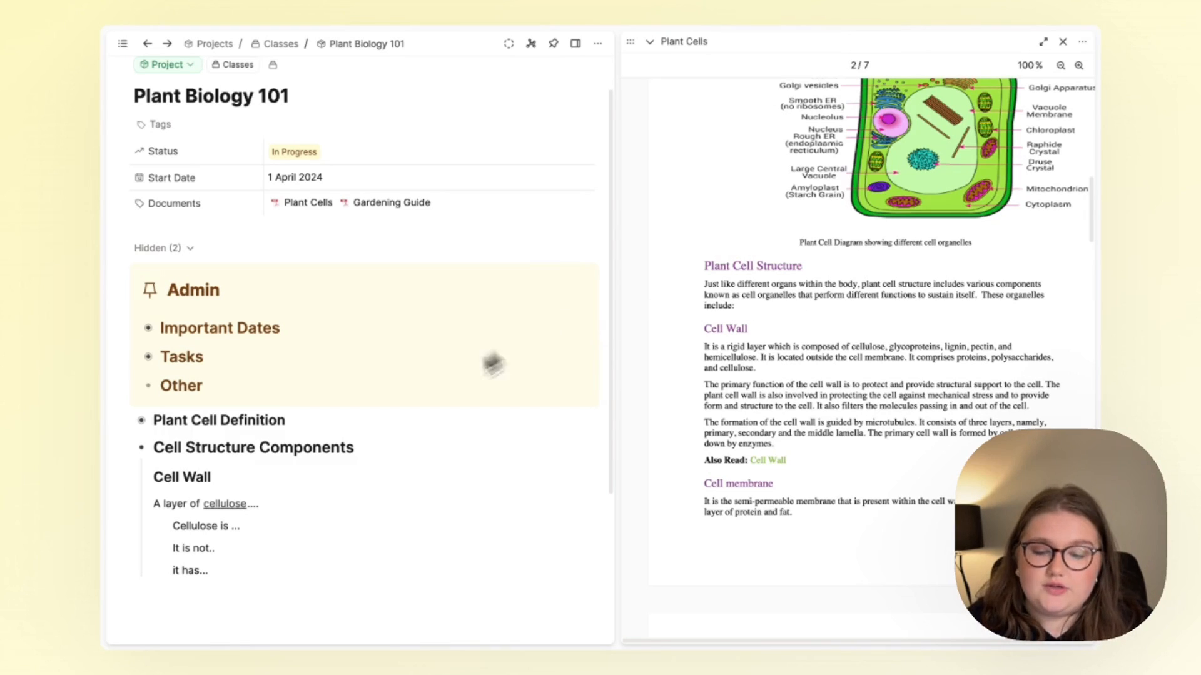
pyautogui.scroll(-2, 375, 425)
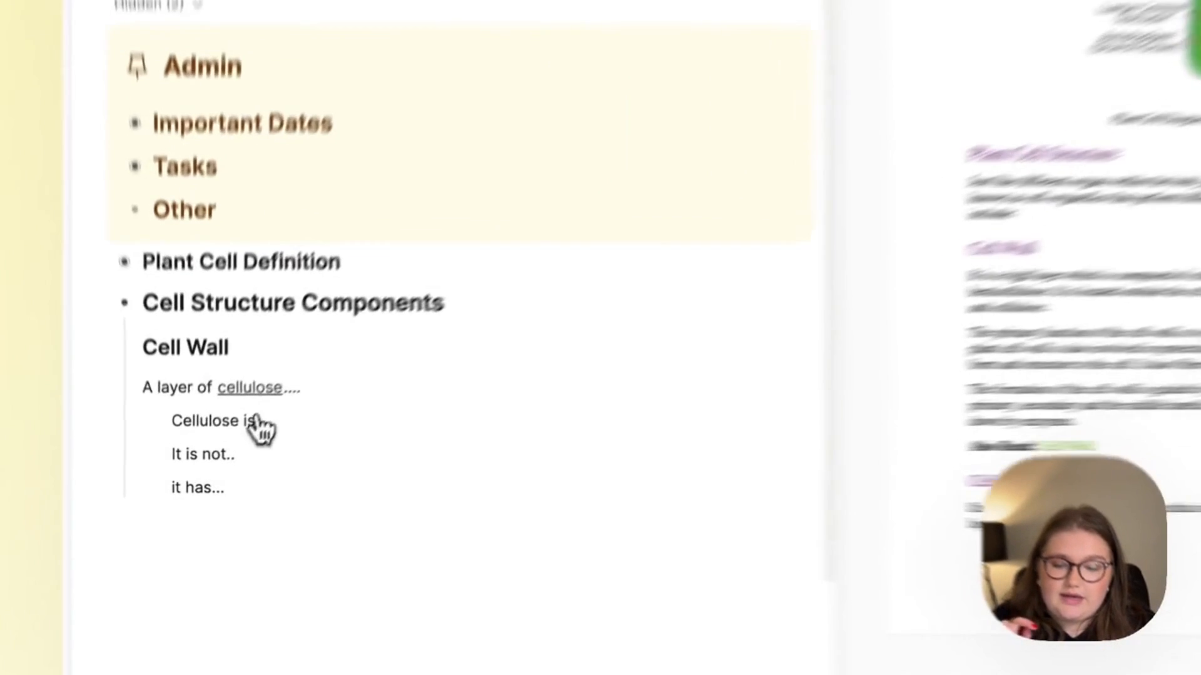
pyautogui.click(228, 422)
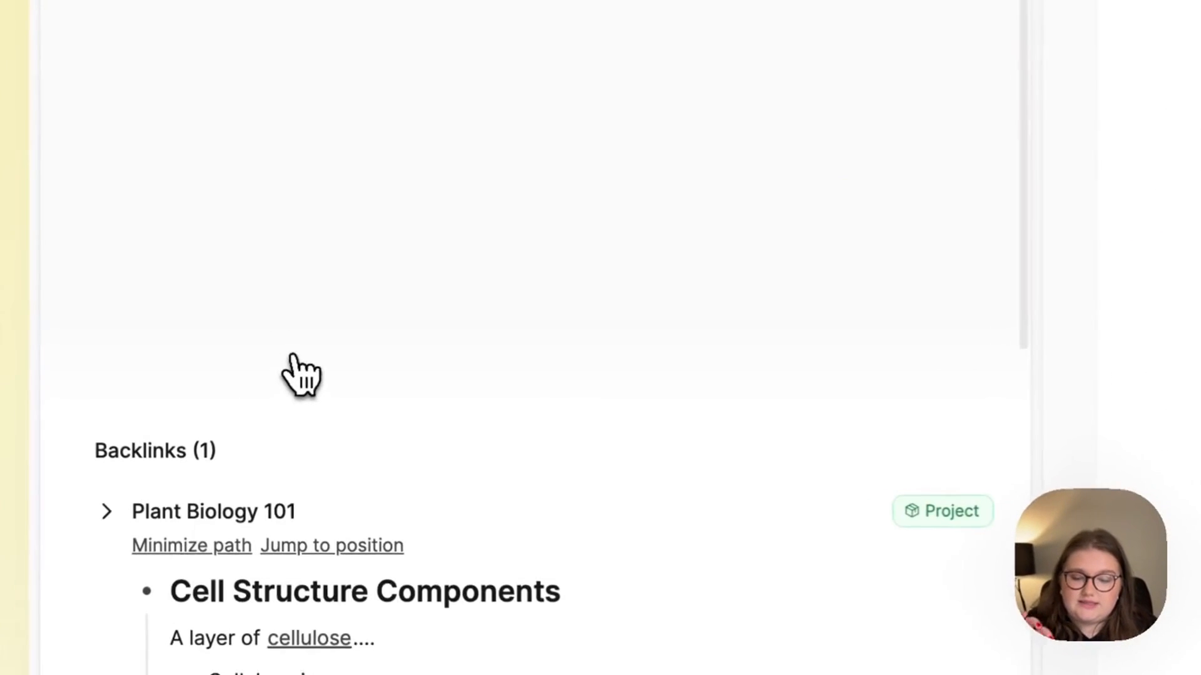
pyautogui.scroll(-5, 300, 375)
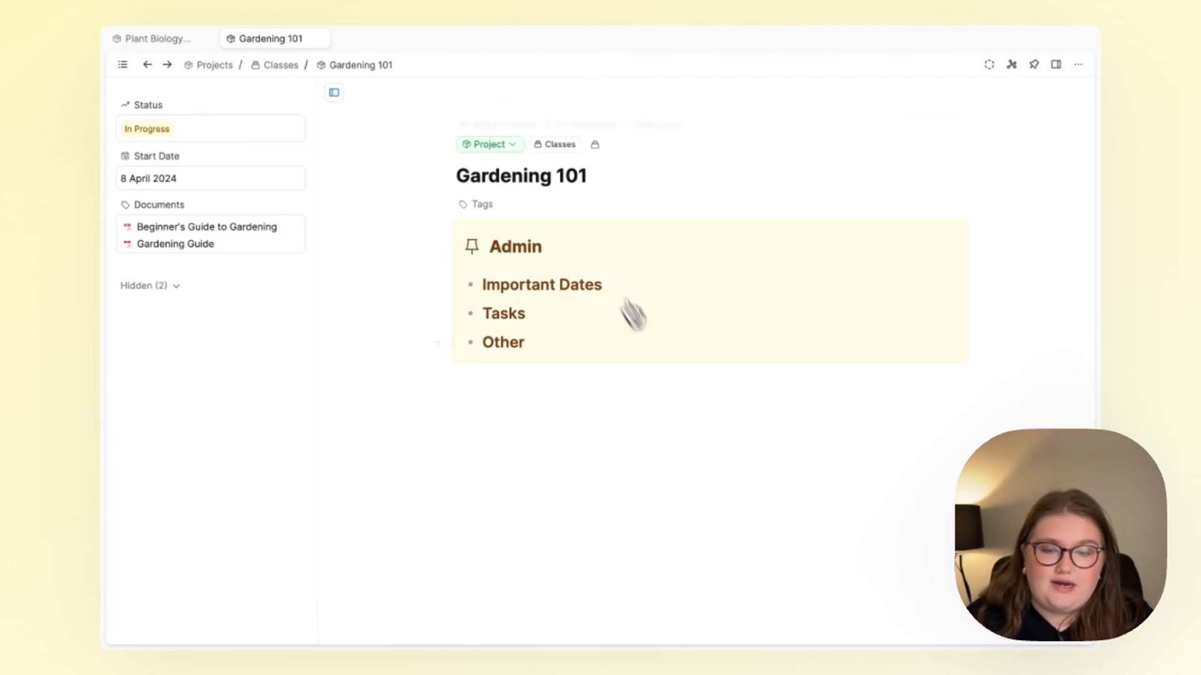
# - Compare the Plant Biology 101 and Gardening 101 projects, and switch to the Capacities website to view the Part Three: Processing and Applying Class Notes article
pyautogui.click(187, 40)
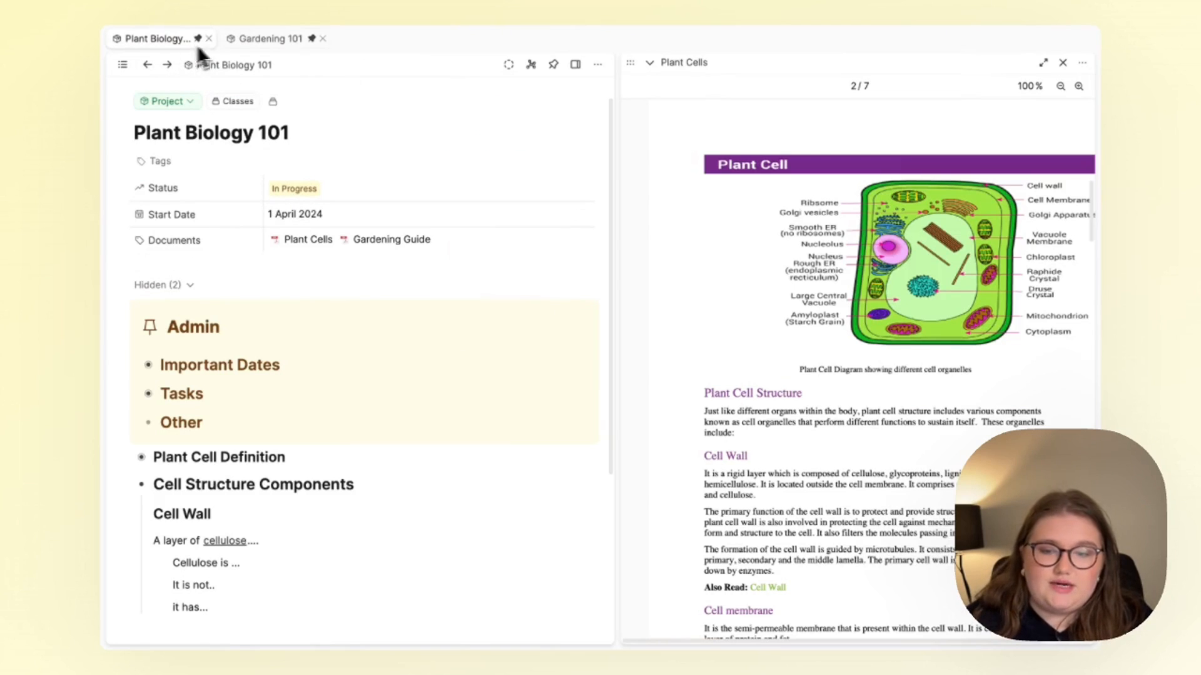
pyautogui.click(271, 40)
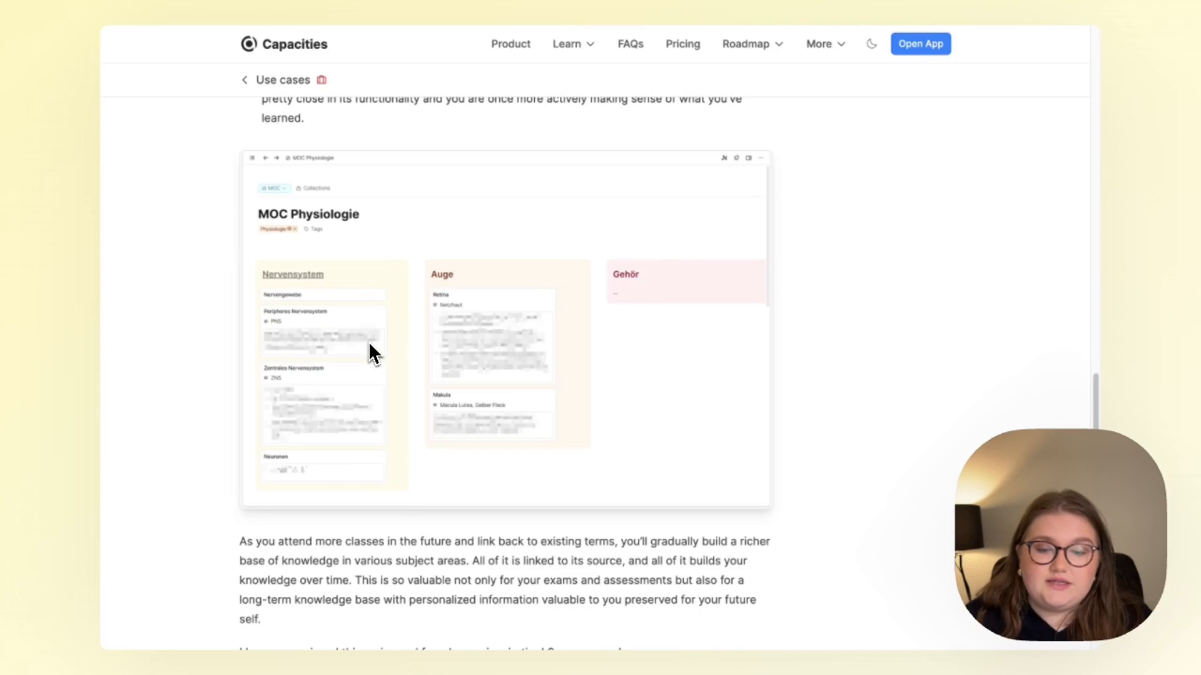
pyautogui.scroll(15, 369, 350)
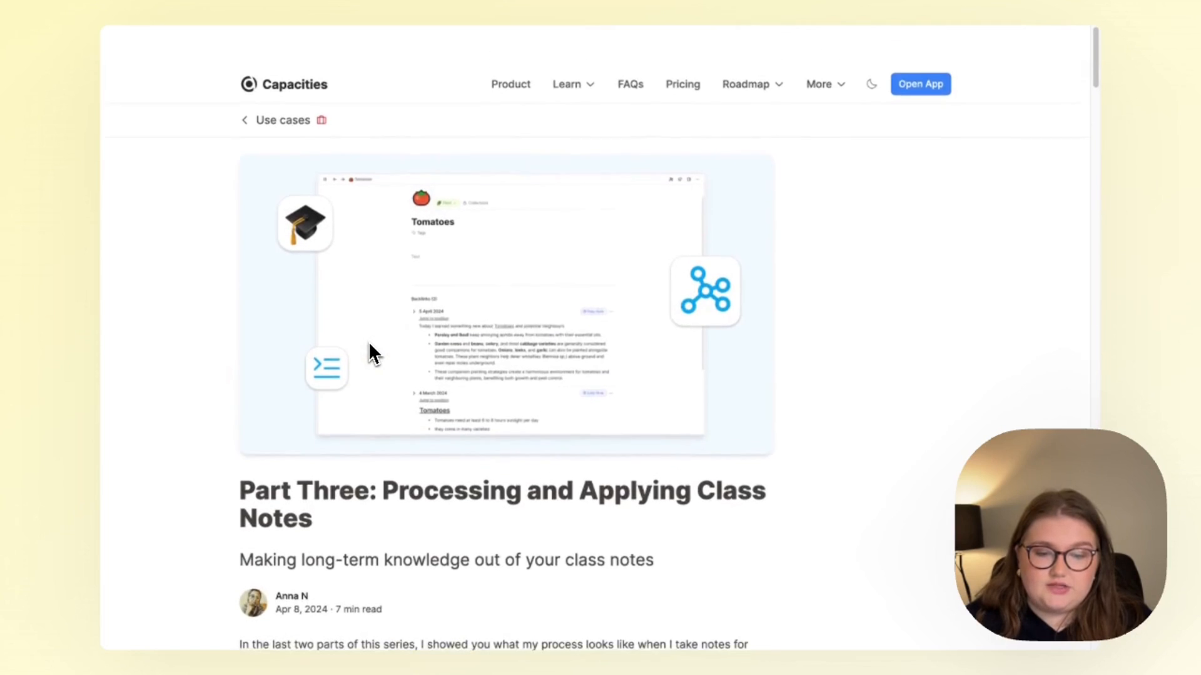
pyautogui.scroll(-1, 369, 344)
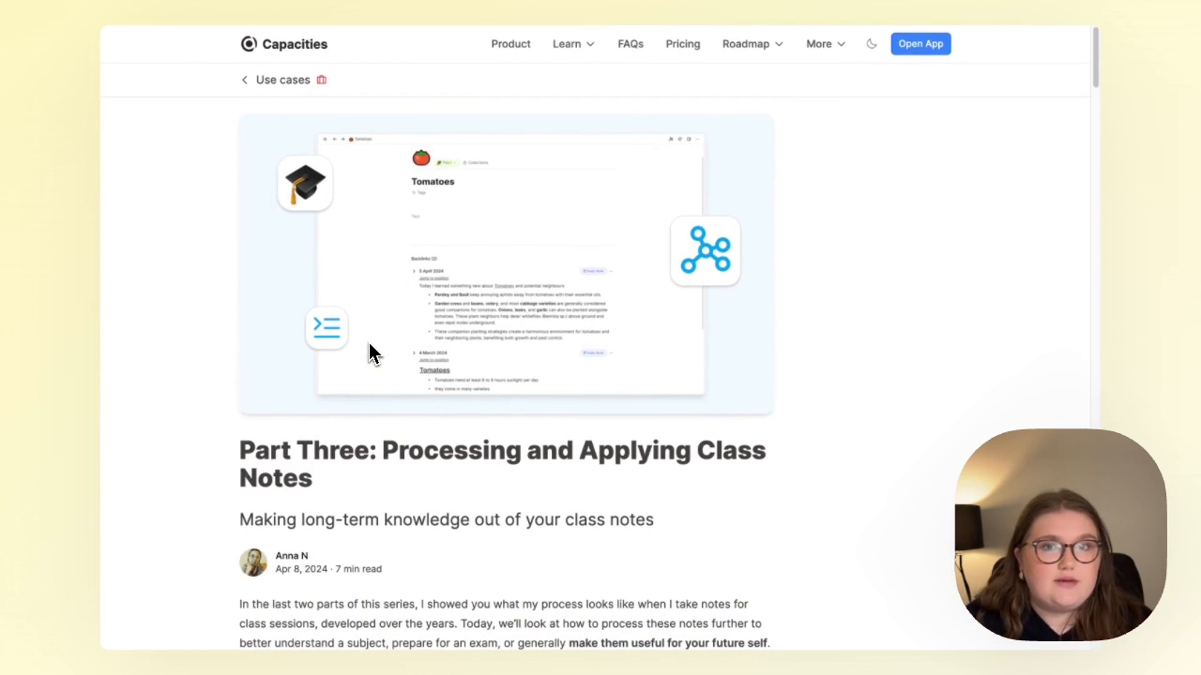